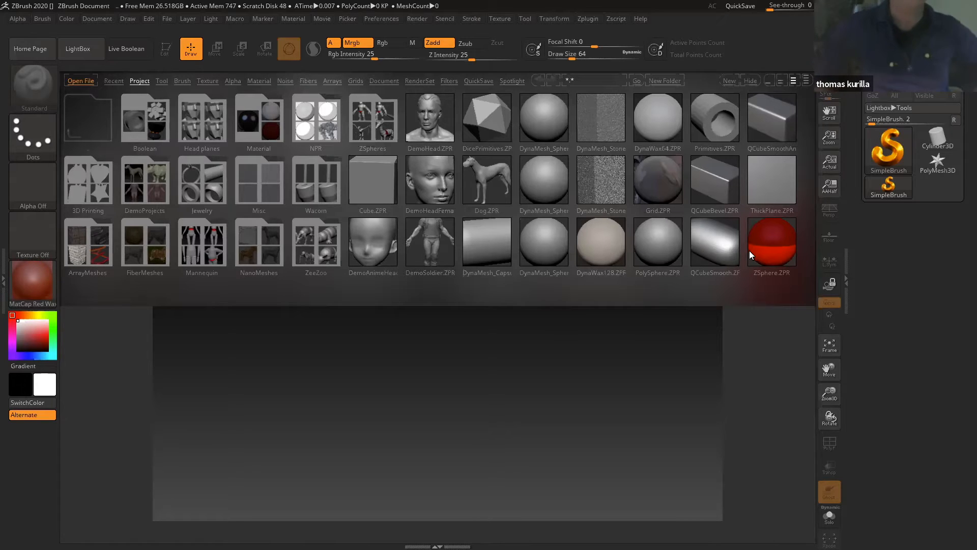
{"action": "key", "text": "comma"}
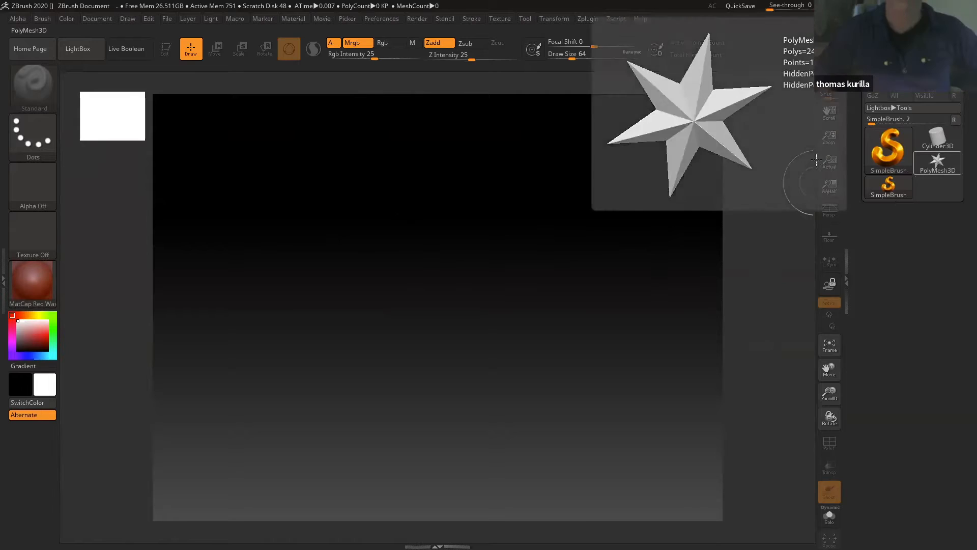
{"action": "left_click", "coordinate": [943, 164]}
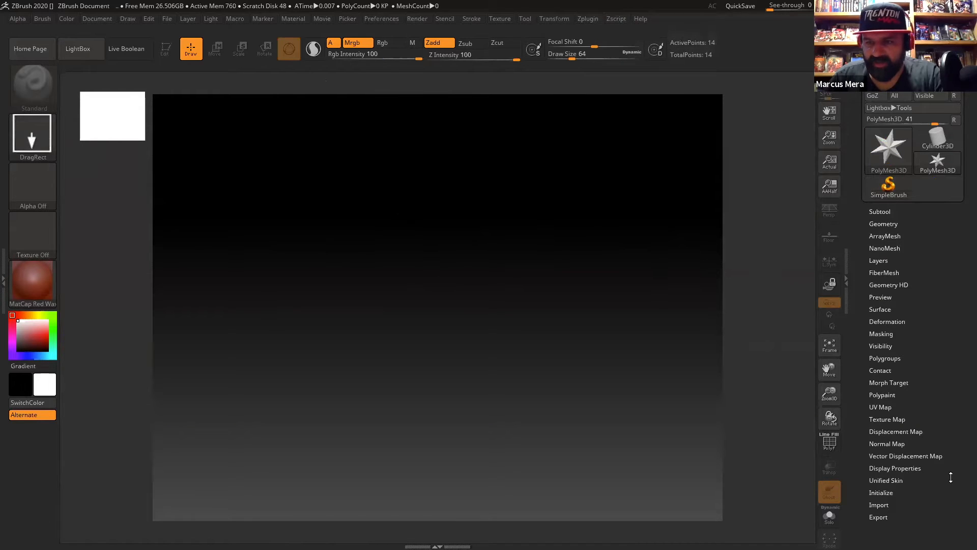
{"action": "left_click_drag", "start_coordinate": [955, 472], "coordinate": [951, 443]}
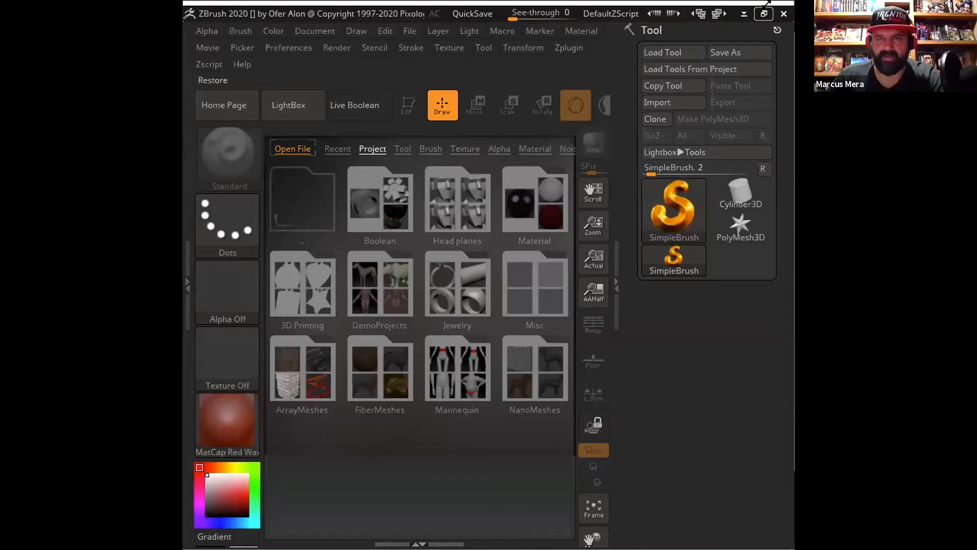
Maximize the program window, hide the LightBox browser and make the PolyMesh3D star the active tool.
{"action": "left_click", "coordinate": [762, 13]}
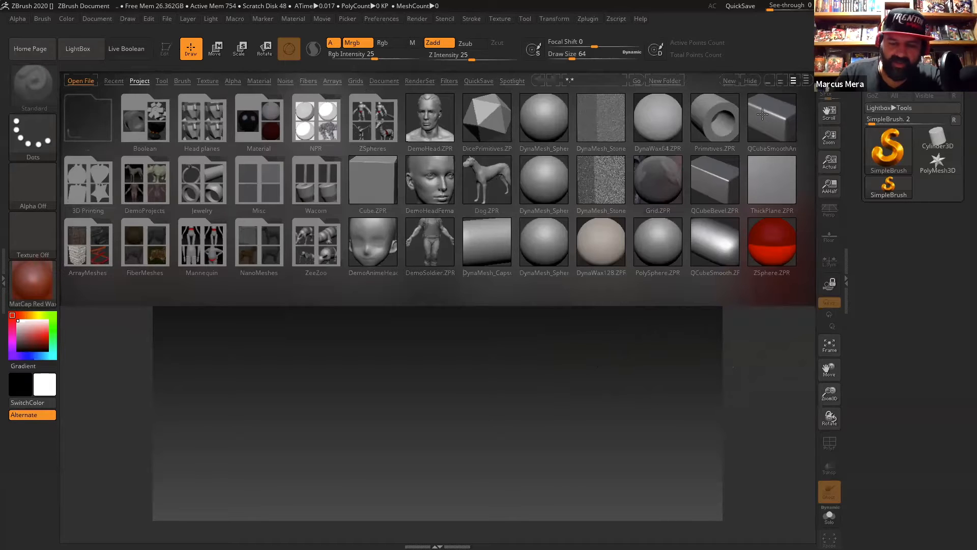
{"action": "key", "text": "comma"}
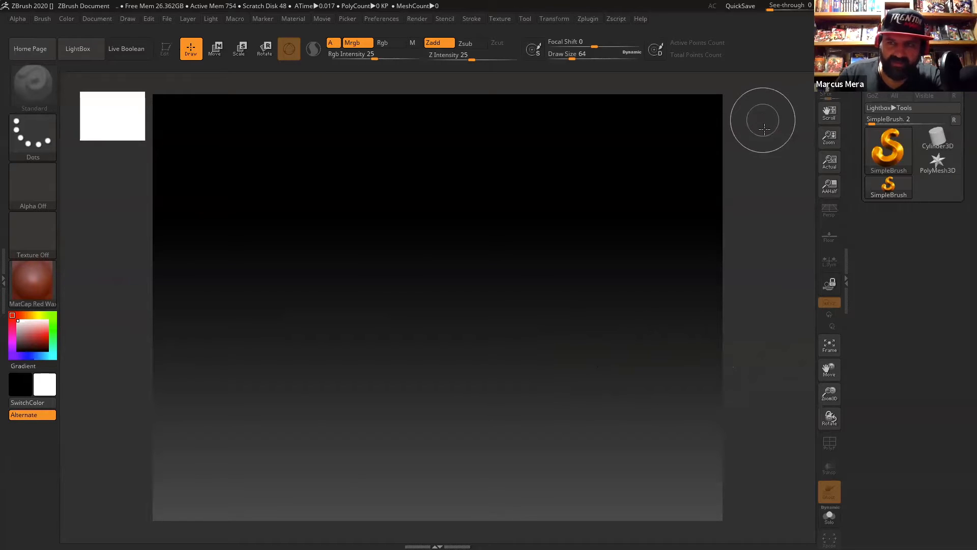
{"action": "left_click", "coordinate": [943, 165]}
{"action": "mouse_move", "coordinate": [945, 168]}
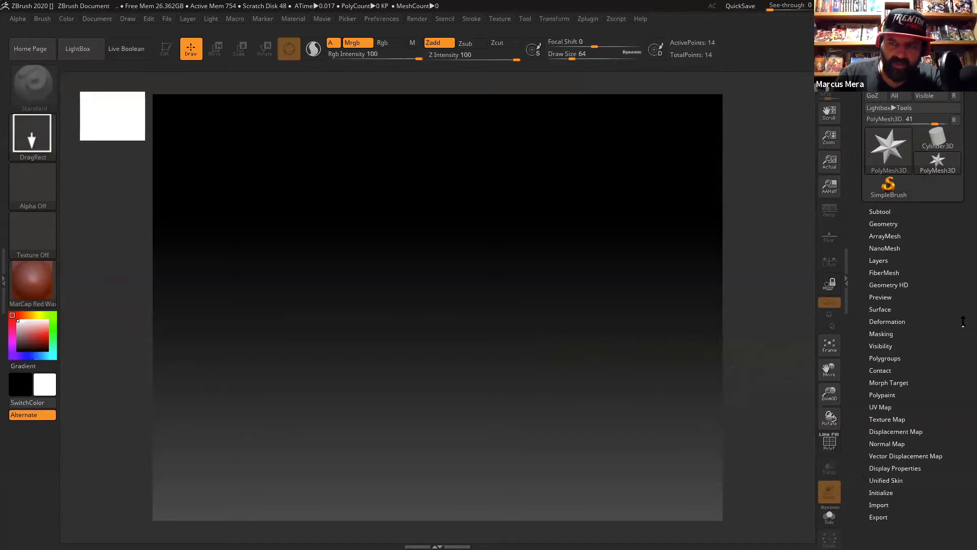
Configure the tool's mesh import settings with point merging on, Tri2Quad at 90 and Weld at 0.01.
{"action": "scroll", "coordinate": [963, 321], "scroll_direction": "down", "scroll_amount": 5}
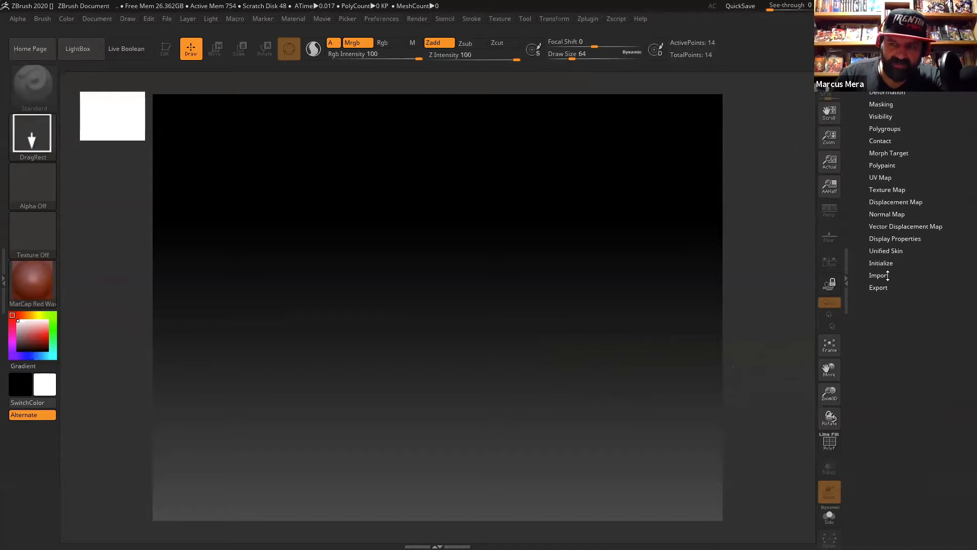
{"action": "scroll", "coordinate": [887, 275], "scroll_direction": "up", "scroll_amount": 5}
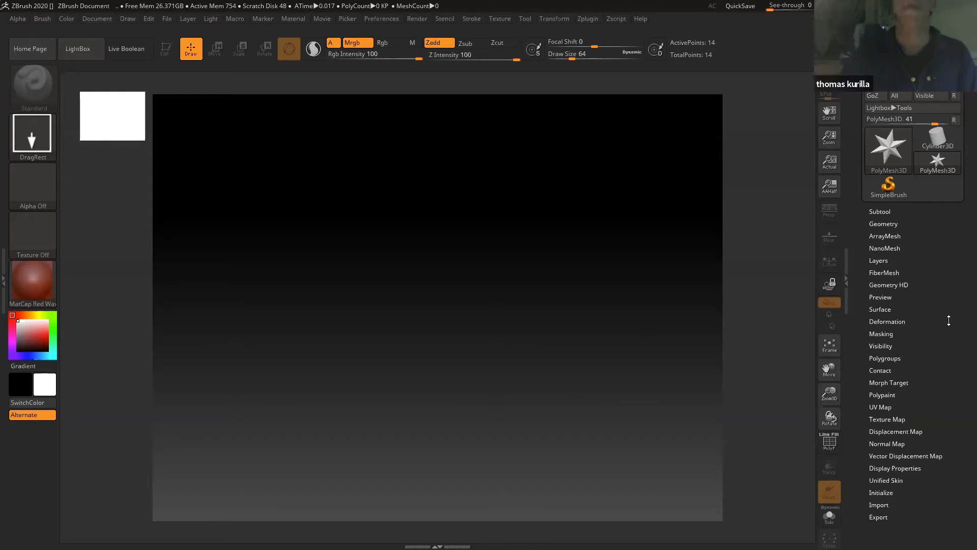
{"action": "scroll", "coordinate": [959, 364], "scroll_direction": "down", "scroll_amount": 3}
{"action": "scroll", "coordinate": [962, 298], "scroll_direction": "up", "scroll_amount": 2}
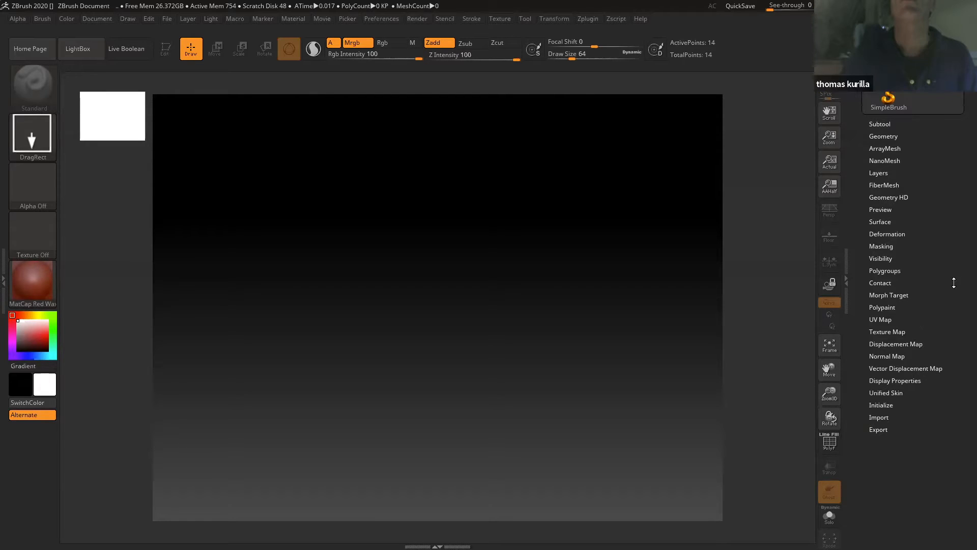
{"action": "left_click_drag", "start_coordinate": [952, 296], "coordinate": [934, 271]}
{"action": "mouse_move", "coordinate": [935, 227]}
{"action": "left_mouse_down"}
{"action": "mouse_move", "coordinate": [930, 253]}
{"action": "mouse_move", "coordinate": [939, 214]}
{"action": "mouse_move", "coordinate": [933, 227]}
{"action": "left_mouse_up"}
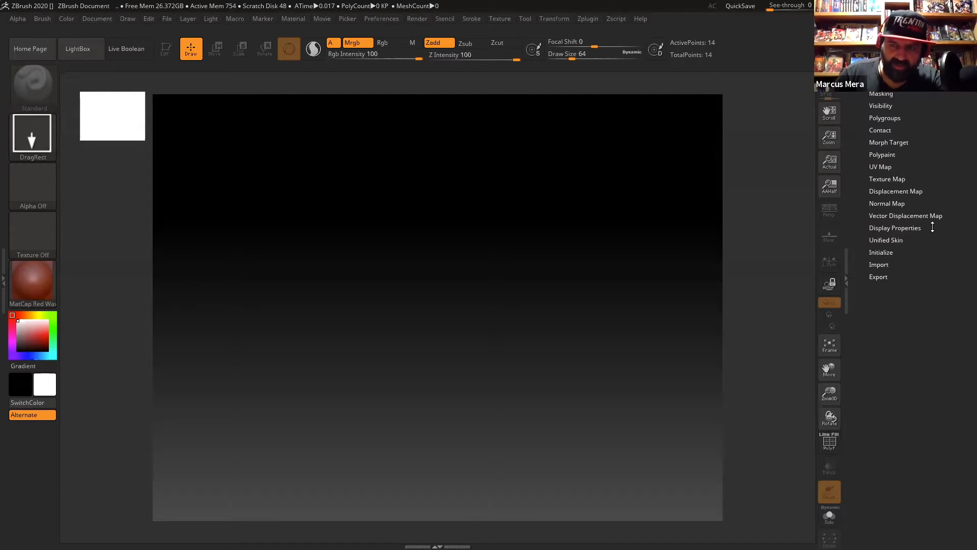
{"action": "left_click", "coordinate": [879, 265]}
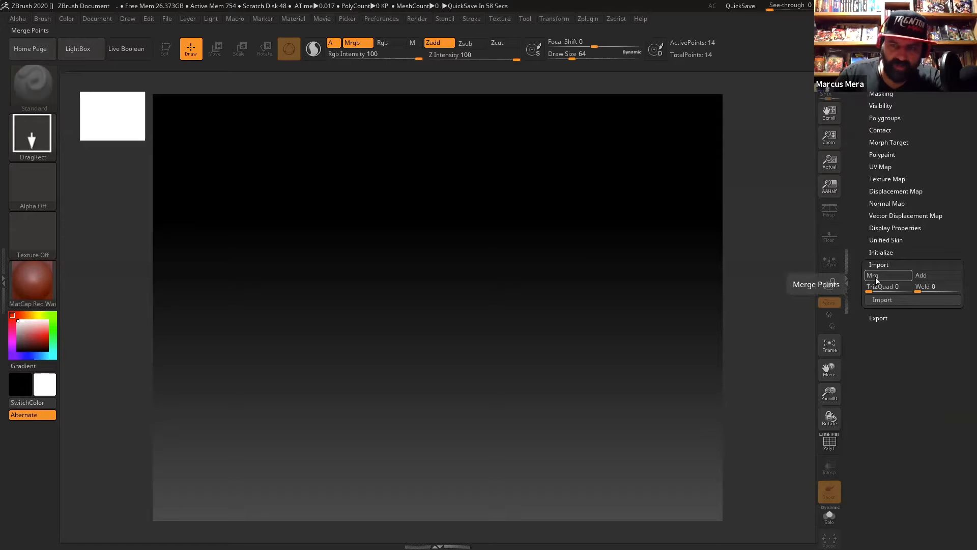
{"action": "left_click", "coordinate": [876, 277]}
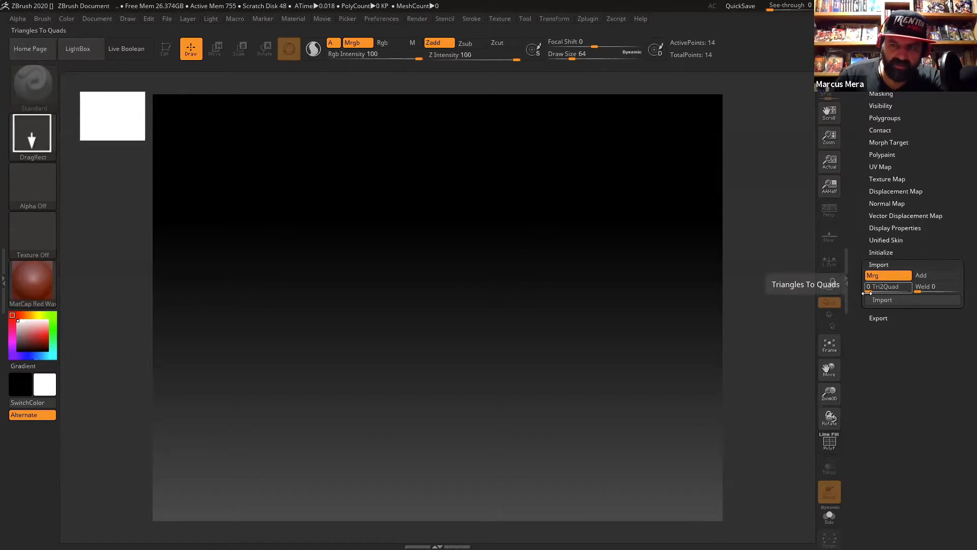
{"action": "left_click_drag", "start_coordinate": [868, 289], "coordinate": [909, 292]}
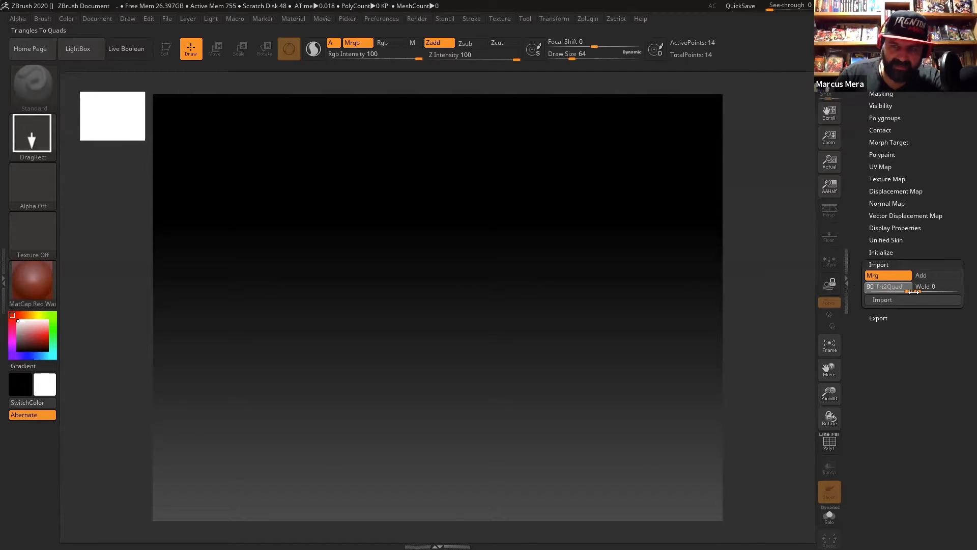
{"action": "left_click_drag", "start_coordinate": [918, 291], "coordinate": [961, 294]}
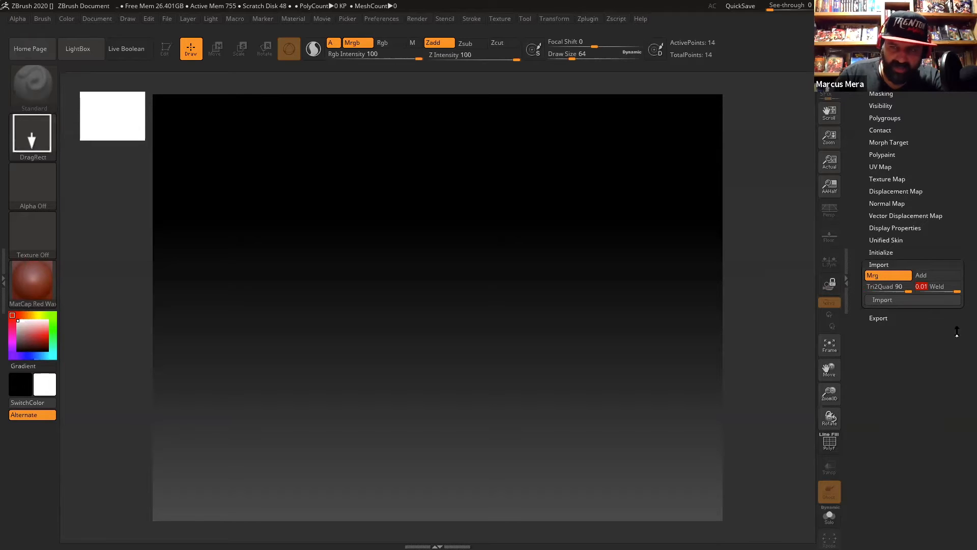
Import the Sword P mesh from the Desktop and acknowledge the merged-vertices note.
{"action": "left_click", "coordinate": [891, 300]}
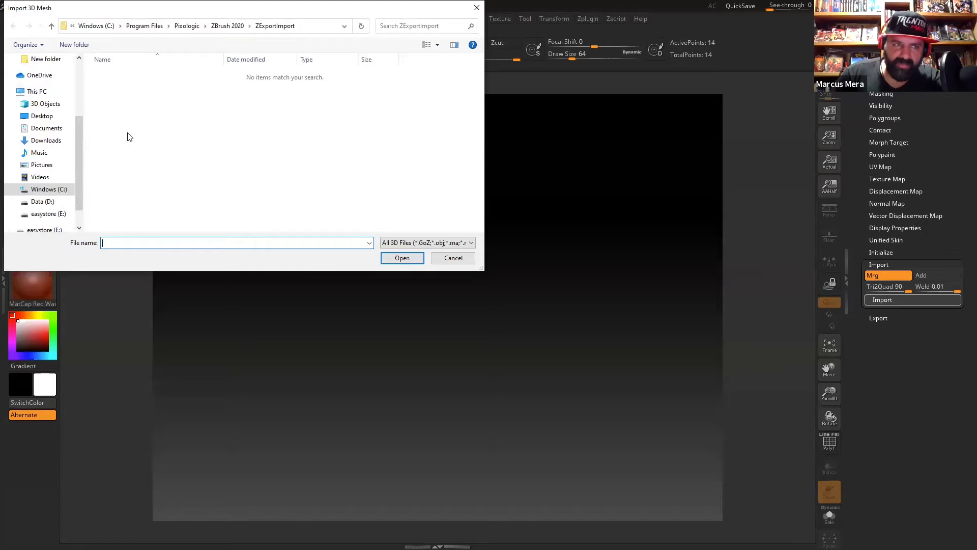
{"action": "left_click", "coordinate": [42, 117]}
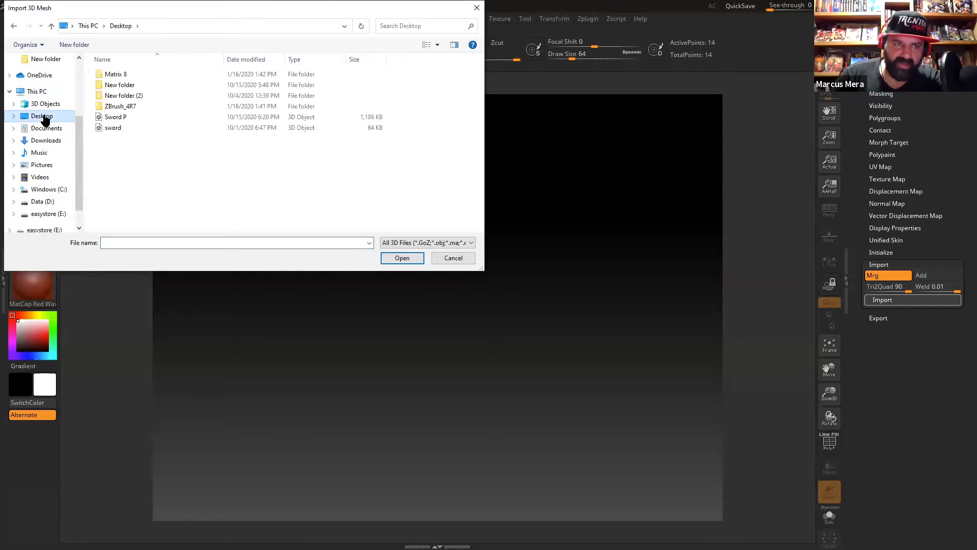
{"action": "left_click", "coordinate": [117, 118]}
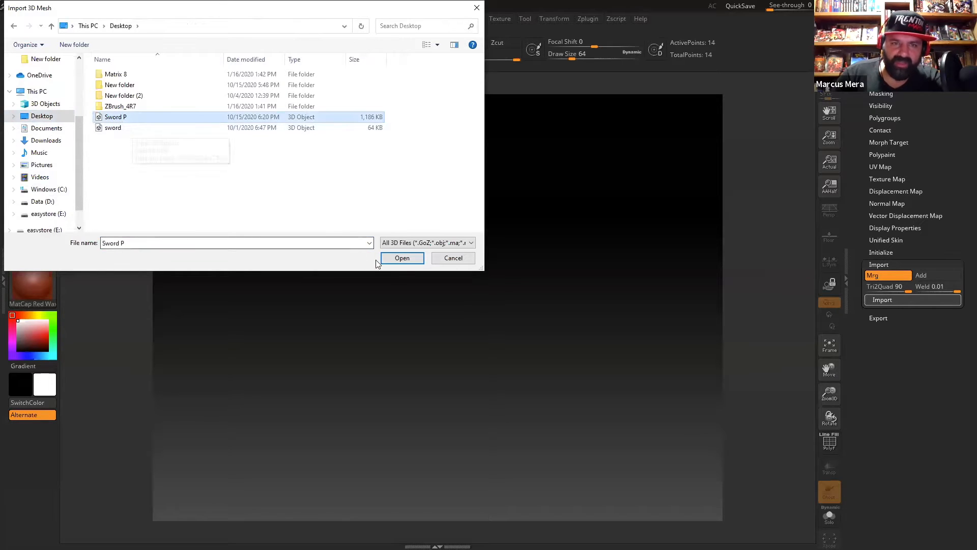
{"action": "left_click", "coordinate": [400, 258]}
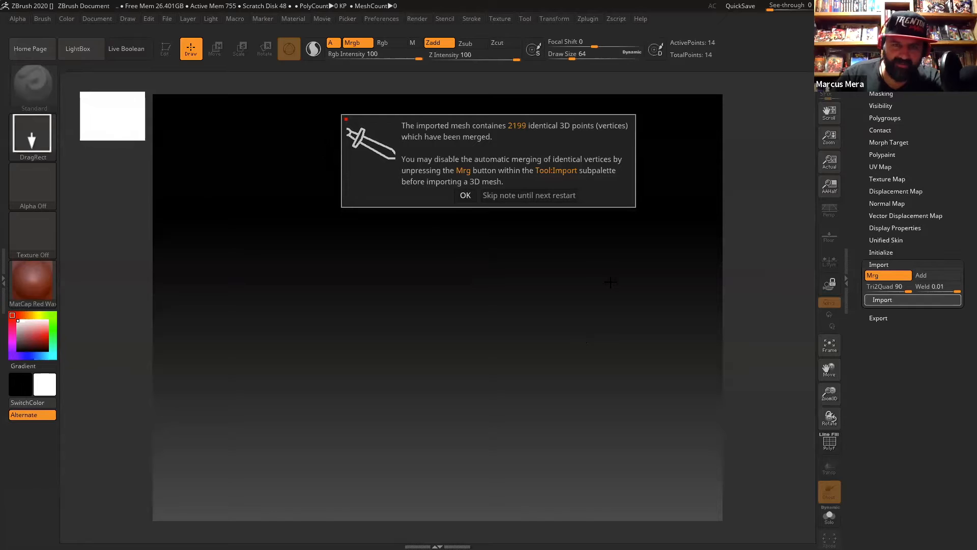
{"action": "left_click", "coordinate": [464, 195]}
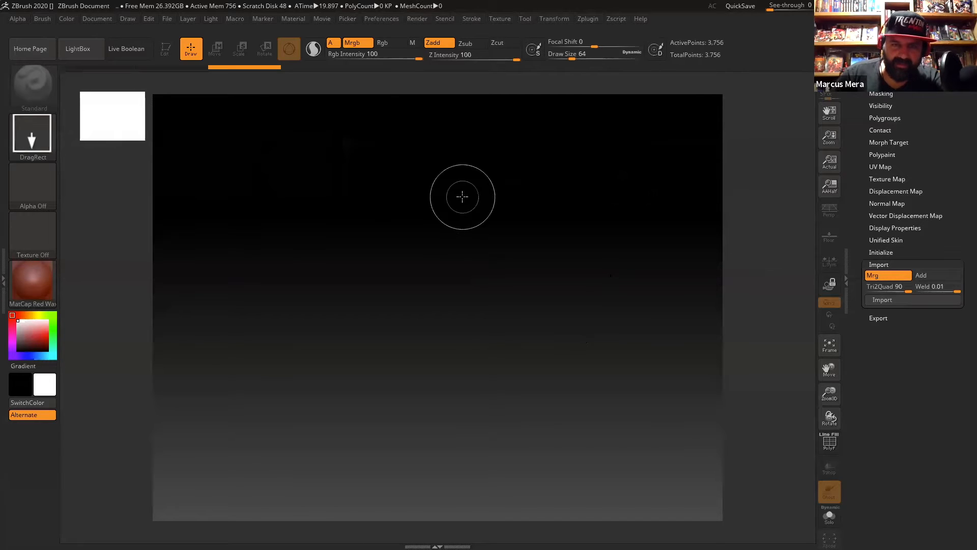
Place the imported sword on the canvas, enter Edit mode and frame the model at an angle.
{"action": "left_click_drag", "start_coordinate": [425, 302], "coordinate": [566, 407]}
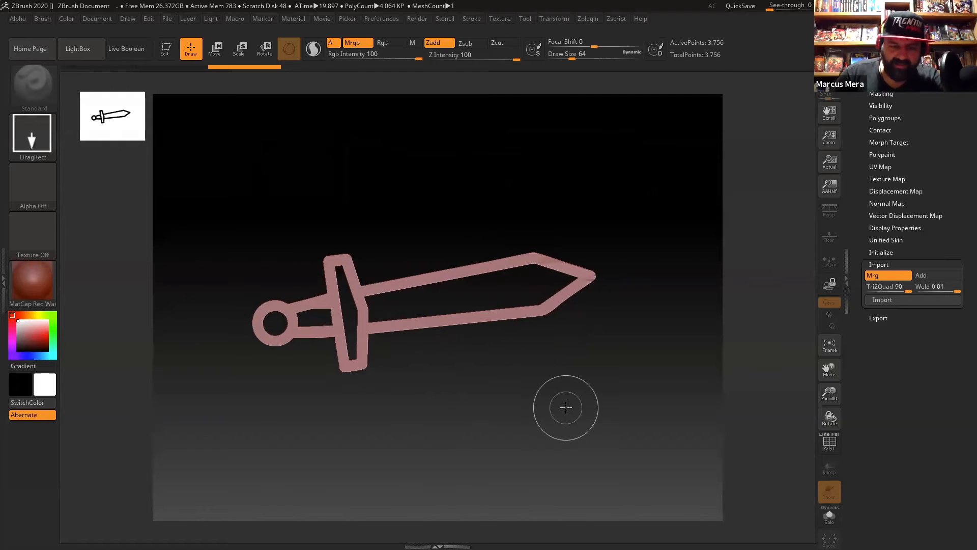
{"action": "key", "text": "t"}
{"action": "key", "text": "f"}
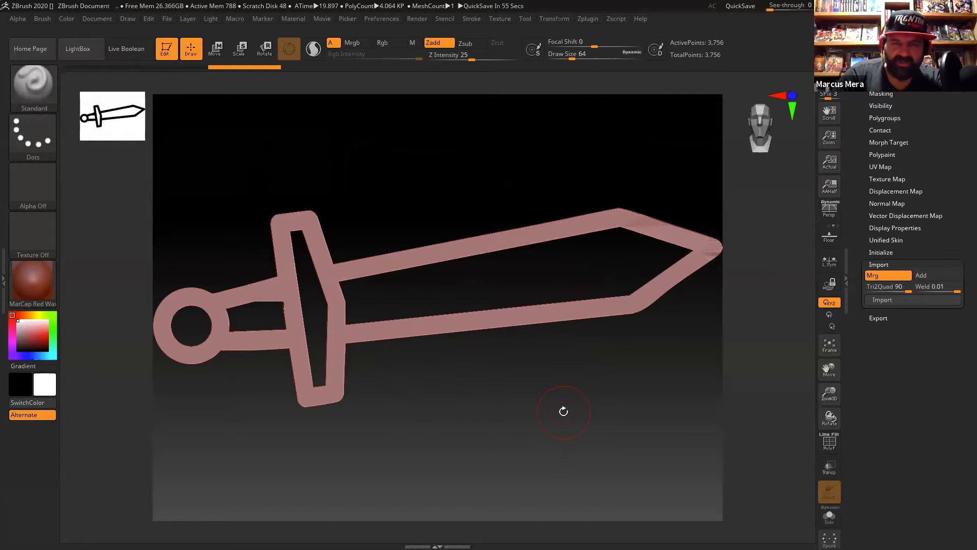
{"action": "mouse_move", "coordinate": [538, 367]}
{"action": "left_mouse_down"}
{"action": "mouse_move", "coordinate": [567, 203]}
{"action": "mouse_move", "coordinate": [548, 284]}
{"action": "mouse_move", "coordinate": [474, 327]}
{"action": "mouse_move", "coordinate": [502, 316]}
{"action": "mouse_move", "coordinate": [517, 256]}
{"action": "mouse_move", "coordinate": [517, 171]}
{"action": "mouse_move", "coordinate": [463, 196]}
{"action": "mouse_move", "coordinate": [480, 328]}
{"action": "mouse_move", "coordinate": [465, 399]}
{"action": "mouse_move", "coordinate": [454, 349]}
{"action": "mouse_move", "coordinate": [513, 306]}
{"action": "mouse_move", "coordinate": [529, 254]}
{"action": "mouse_move", "coordinate": [493, 275]}
{"action": "mouse_move", "coordinate": [487, 299]}
{"action": "mouse_move", "coordinate": [468, 312]}
{"action": "mouse_move", "coordinate": [534, 245]}
{"action": "mouse_move", "coordinate": [523, 257]}
{"action": "mouse_move", "coordinate": [535, 267]}
{"action": "mouse_move", "coordinate": [520, 287]}
{"action": "mouse_move", "coordinate": [481, 293]}
{"action": "left_mouse_up"}
{"action": "mouse_move", "coordinate": [551, 305]}
{"action": "left_mouse_down", "text": "alt"}
{"action": "mouse_move", "coordinate": [579, 304]}
{"action": "mouse_move", "coordinate": [414, 310]}
{"action": "mouse_move", "coordinate": [557, 303]}
{"action": "mouse_move", "coordinate": [460, 332]}
{"action": "mouse_move", "coordinate": [560, 330]}
{"action": "mouse_move", "coordinate": [554, 290]}
{"action": "mouse_move", "coordinate": [532, 303]}
{"action": "mouse_move", "coordinate": [550, 295]}
{"action": "left_mouse_up", "text": "alt"}
Duplicate the Sword P subtool and hide the original, leaving only the copy visible.
{"action": "left_click_drag", "start_coordinate": [964, 130], "coordinate": [964, 205]}
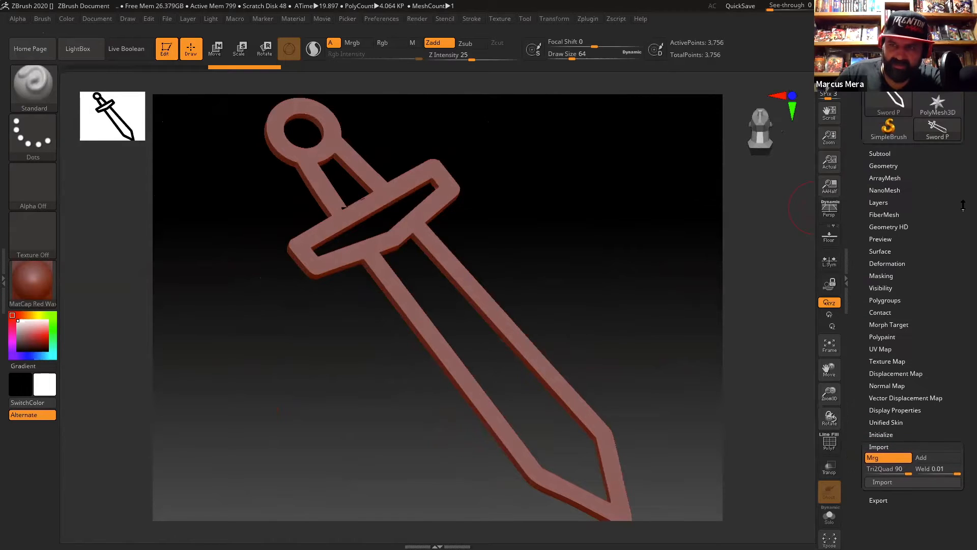
{"action": "left_click", "coordinate": [880, 153]}
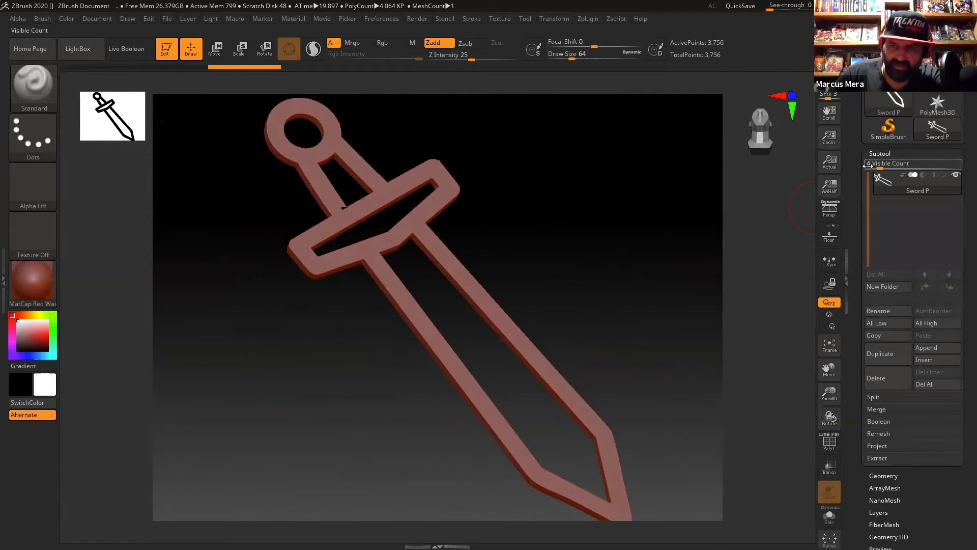
{"action": "left_click", "coordinate": [892, 352]}
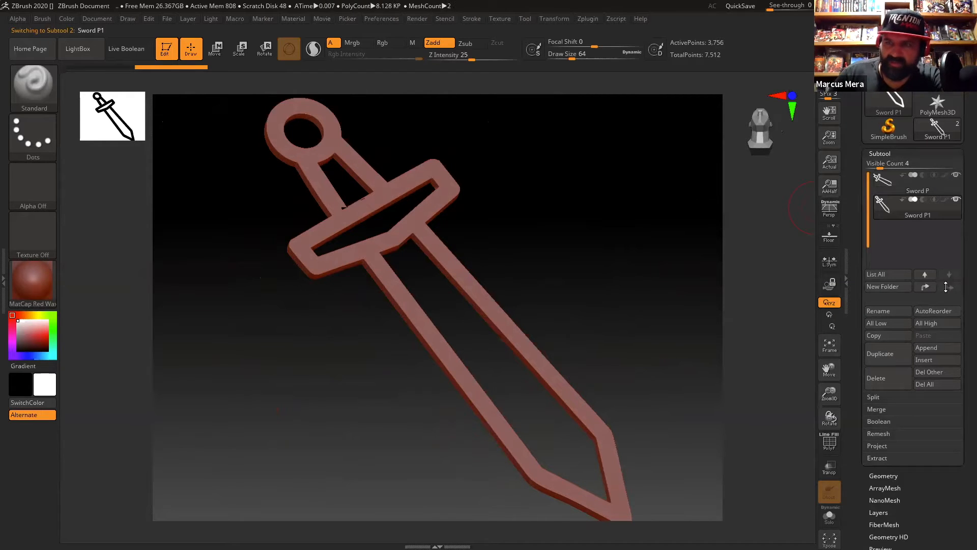
{"action": "mouse_move", "coordinate": [895, 212]}
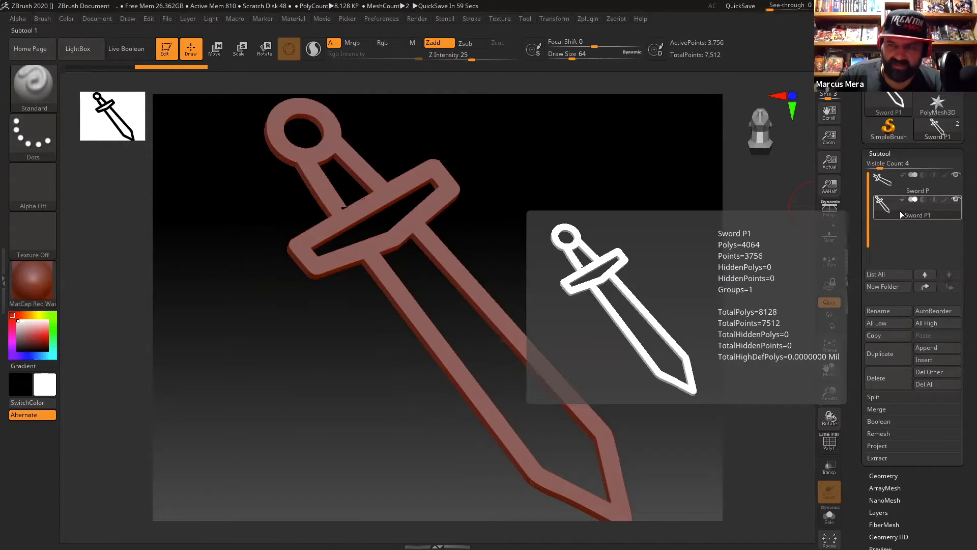
{"action": "left_click", "coordinate": [956, 174]}
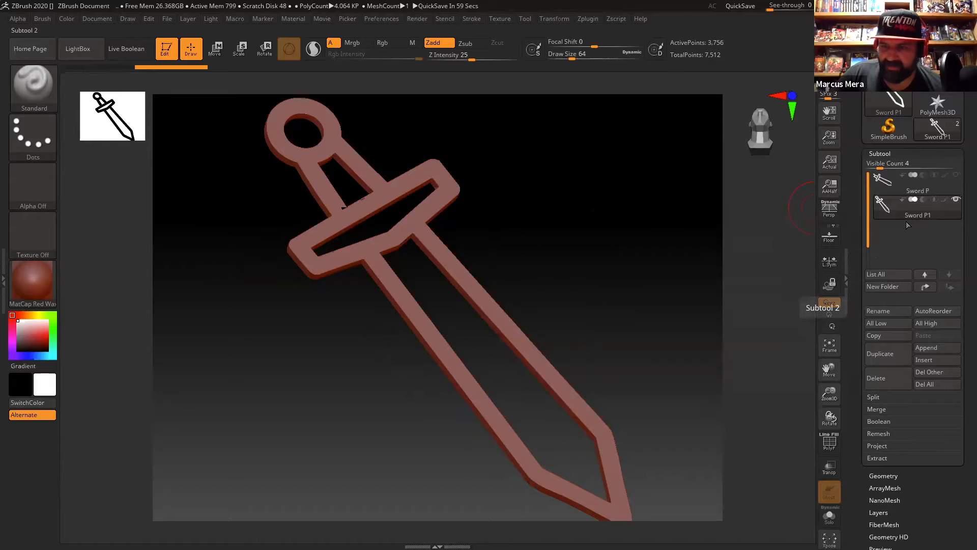
DynaMesh the duplicated sword at a resolution of 928.
{"action": "left_click", "coordinate": [901, 154]}
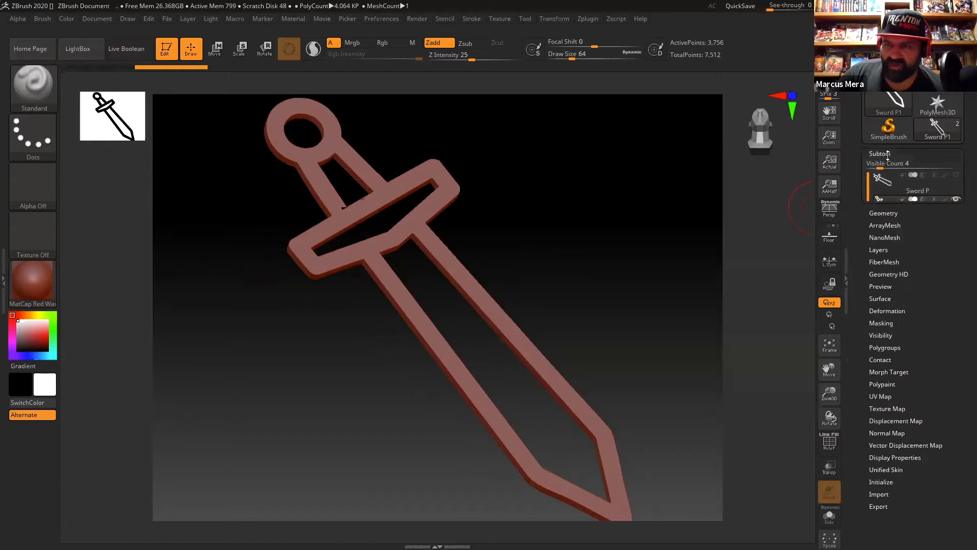
{"action": "left_click", "coordinate": [884, 166]}
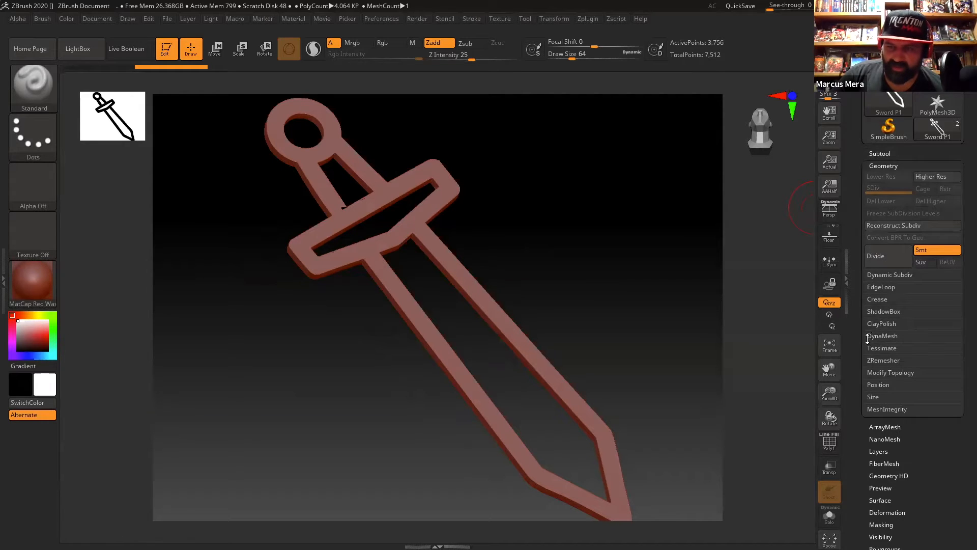
{"action": "left_click", "coordinate": [888, 336]}
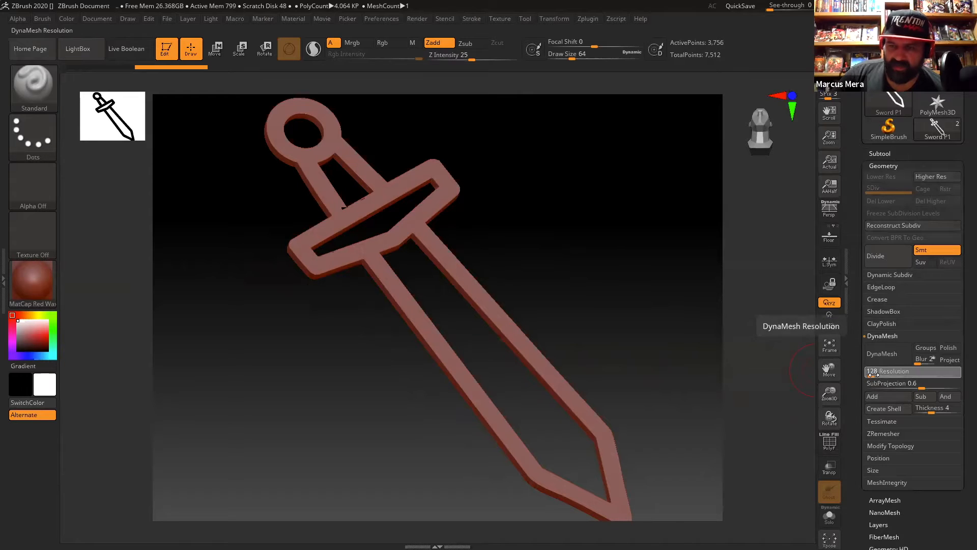
{"action": "left_click_drag", "start_coordinate": [873, 375], "coordinate": [886, 376]}
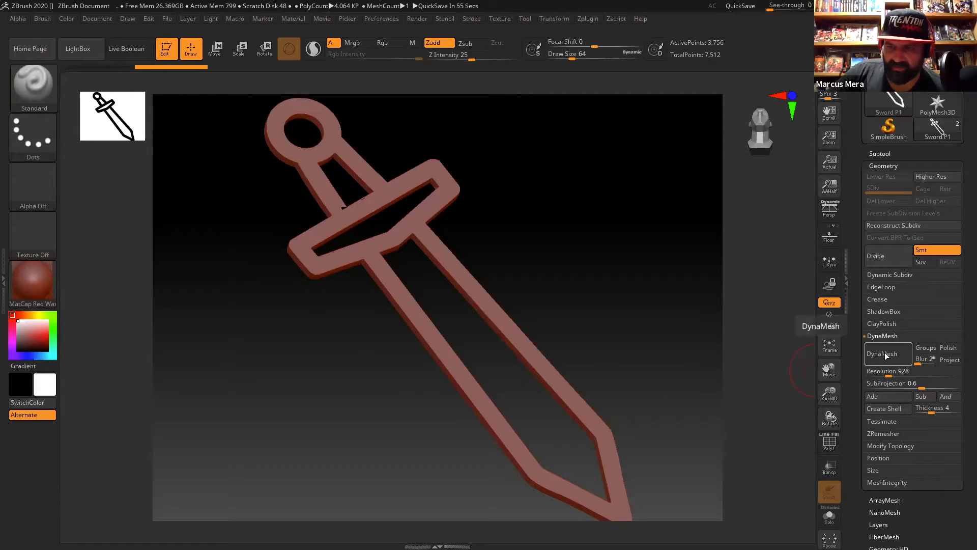
{"action": "left_click", "coordinate": [885, 354]}
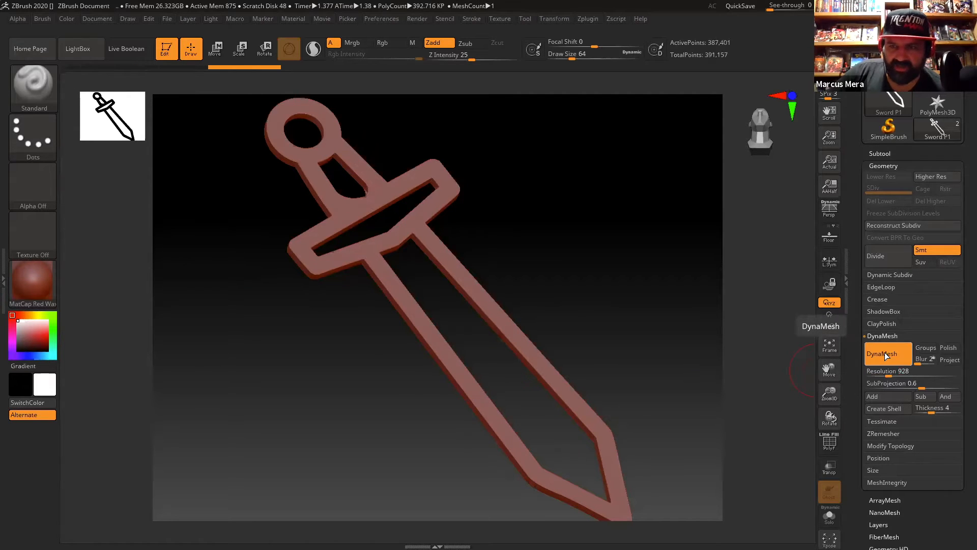
Examine the remeshed sword up close around the crossguard edges and the opening in the grip.
{"action": "left_click_drag", "start_coordinate": [499, 259], "coordinate": [366, 240]}
{"action": "left_click_drag", "start_coordinate": [367, 373], "coordinate": [436, 280]}
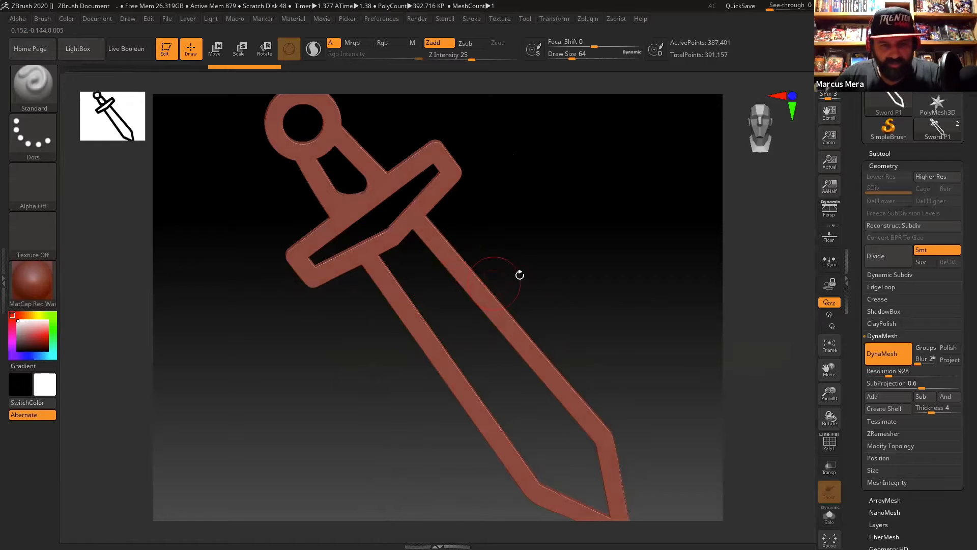
{"action": "left_click_drag", "start_coordinate": [526, 261], "coordinate": [545, 322], "text": "alt"}
{"action": "left_click_drag", "start_coordinate": [384, 213], "coordinate": [495, 351]}
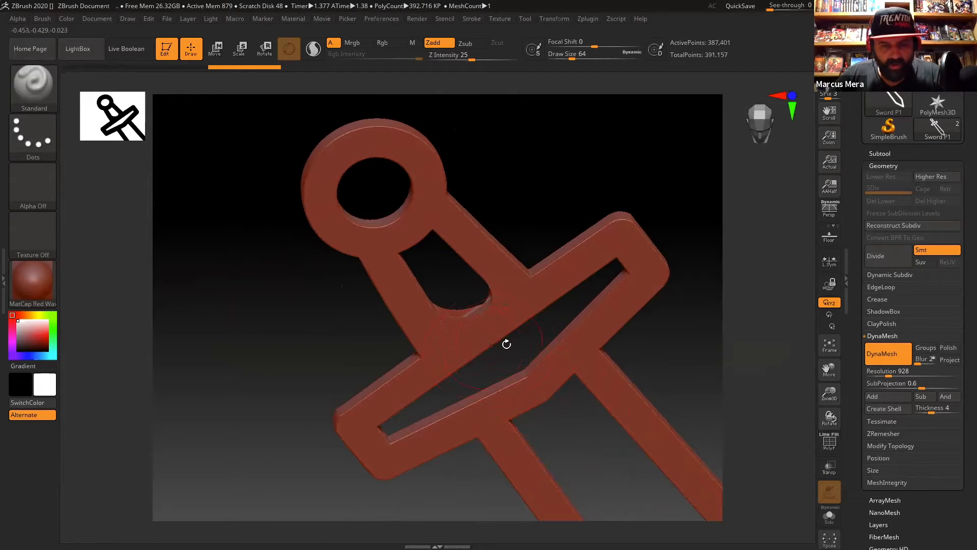
{"action": "left_click_drag", "start_coordinate": [479, 286], "coordinate": [457, 327], "text": "alt"}
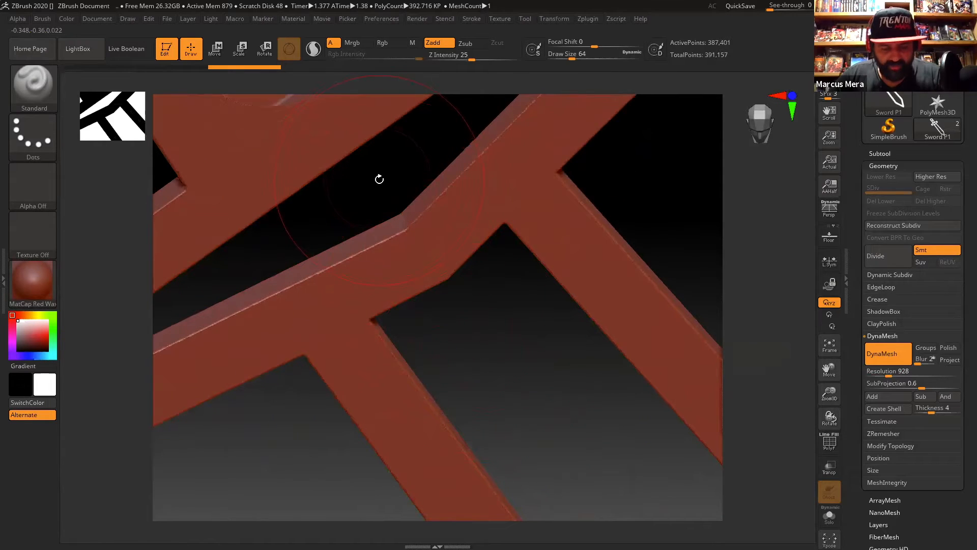
{"action": "mouse_move", "coordinate": [395, 190]}
{"action": "left_mouse_down"}
{"action": "mouse_move", "coordinate": [394, 173]}
{"action": "mouse_move", "coordinate": [475, 360]}
{"action": "mouse_move", "coordinate": [465, 381]}
{"action": "mouse_move", "coordinate": [458, 345]}
{"action": "mouse_move", "coordinate": [480, 301]}
{"action": "mouse_move", "coordinate": [490, 345]}
{"action": "mouse_move", "coordinate": [471, 399]}
{"action": "mouse_move", "coordinate": [477, 295]}
{"action": "mouse_move", "coordinate": [476, 307]}
{"action": "left_mouse_up"}
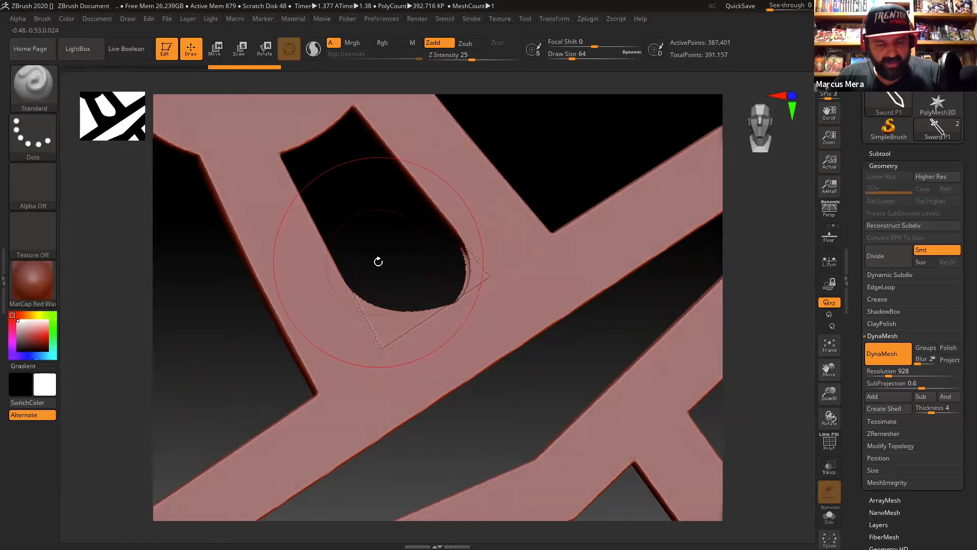
Try masking a small patch of the excess surface at the rounded end of the sword's grip opening.
{"action": "left_click_drag", "start_coordinate": [368, 266], "coordinate": [363, 346]}
{"action": "left_click_drag", "start_coordinate": [396, 307], "coordinate": [380, 346], "text": "ctrl"}
{"action": "mouse_move", "coordinate": [395, 290]}
{"action": "left_mouse_down", "text": "shift"}
{"action": "mouse_move", "coordinate": [357, 294]}
{"action": "mouse_move", "coordinate": [372, 299]}
{"action": "mouse_move", "coordinate": [360, 332]}
{"action": "mouse_move", "coordinate": [374, 301]}
{"action": "mouse_move", "coordinate": [371, 328]}
{"action": "mouse_move", "coordinate": [383, 319]}
{"action": "mouse_move", "coordinate": [383, 293]}
{"action": "mouse_move", "coordinate": [399, 319]}
{"action": "mouse_move", "coordinate": [380, 301]}
{"action": "left_mouse_up", "text": "shift"}
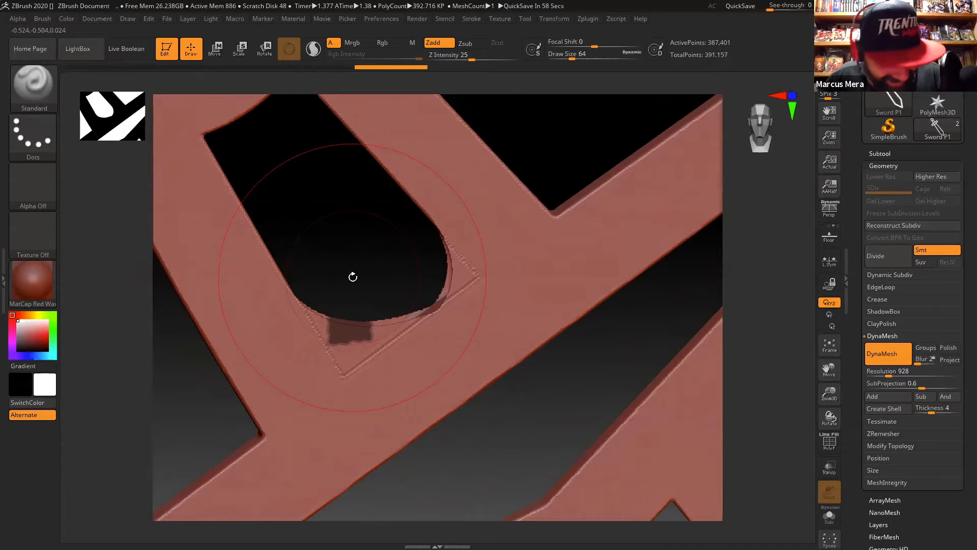
{"action": "key", "text": "ctrl"}
{"action": "mouse_move", "coordinate": [365, 294]}
{"action": "left_mouse_down", "text": "ctrl+alt"}
{"action": "mouse_move", "coordinate": [340, 326]}
{"action": "mouse_move", "coordinate": [344, 348]}
{"action": "mouse_move", "coordinate": [351, 314]}
{"action": "left_mouse_up", "text": "ctrl+alt"}
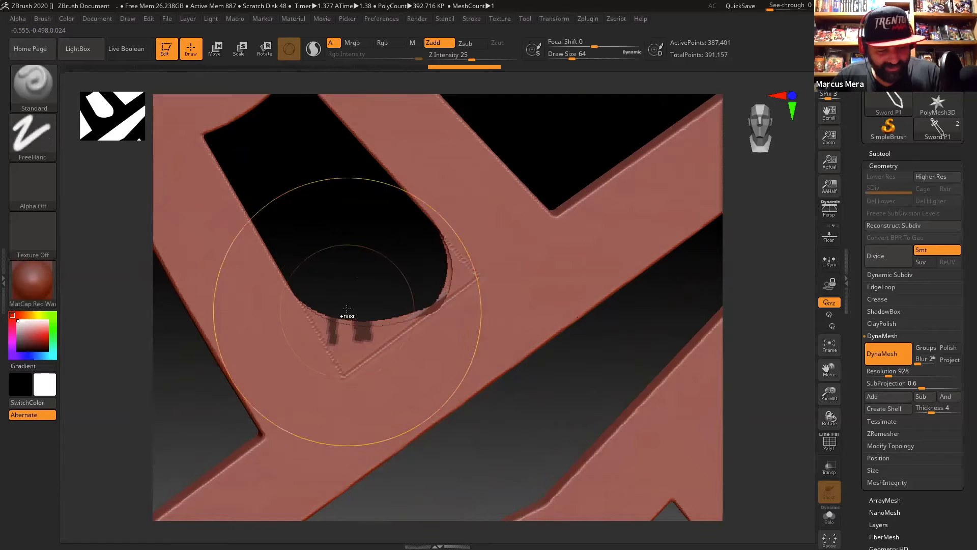
Hide small rectangular areas of the excess surface at the rounded end of the grip opening using SelectRect.
{"action": "mouse_move", "coordinate": [323, 291]}
{"action": "left_mouse_down", "text": "ctrl+alt+shift"}
{"action": "mouse_move", "coordinate": [331, 342]}
{"action": "mouse_move", "coordinate": [355, 356]}
{"action": "mouse_move", "coordinate": [371, 351]}
{"action": "left_mouse_up", "text": "ctrl+alt+shift"}
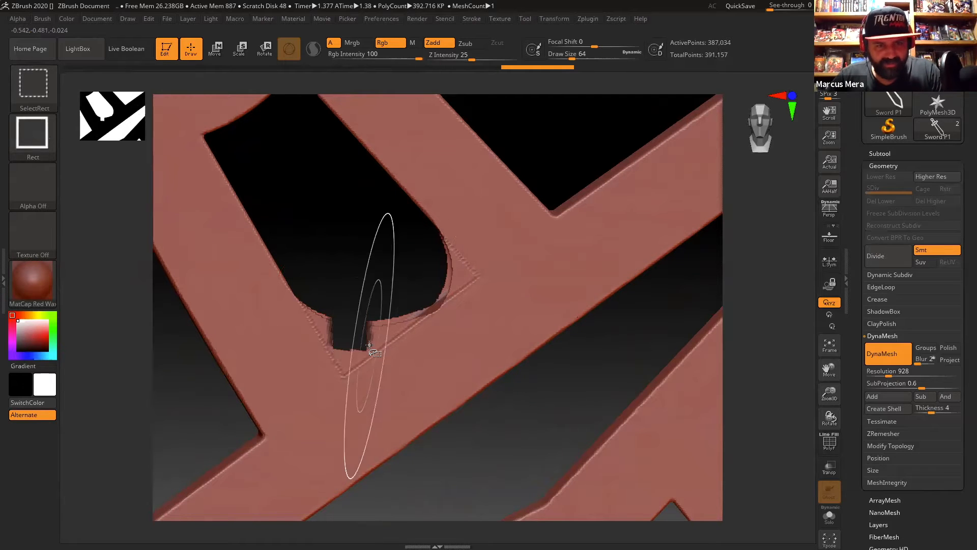
{"action": "mouse_move", "coordinate": [370, 321]}
{"action": "left_mouse_down"}
{"action": "mouse_move", "coordinate": [343, 299]}
{"action": "mouse_move", "coordinate": [375, 348]}
{"action": "mouse_move", "coordinate": [395, 347]}
{"action": "mouse_move", "coordinate": [387, 338]}
{"action": "mouse_move", "coordinate": [374, 362]}
{"action": "mouse_move", "coordinate": [349, 338]}
{"action": "left_mouse_up"}
{"action": "key", "text": "ctrl+shift"}
{"action": "mouse_move", "coordinate": [319, 286]}
{"action": "left_mouse_down"}
{"action": "mouse_move", "coordinate": [322, 348]}
{"action": "mouse_move", "coordinate": [331, 350]}
{"action": "mouse_move", "coordinate": [367, 305]}
{"action": "mouse_move", "coordinate": [366, 291]}
{"action": "left_mouse_up"}
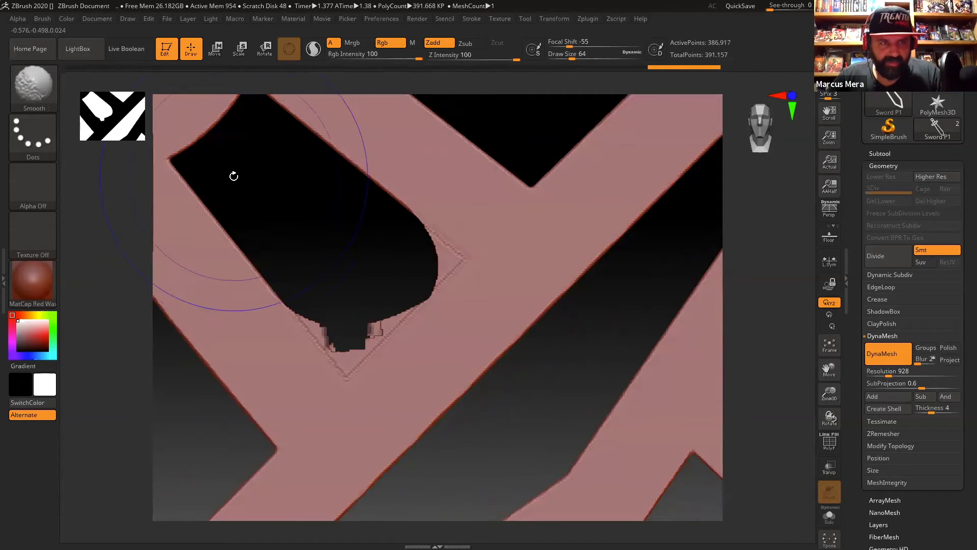
Switch the selection brush to SelectLasso and hide a larger freehand area of excess surface toward the grip opening's corner.
{"action": "key", "text": "ctrl+shift"}
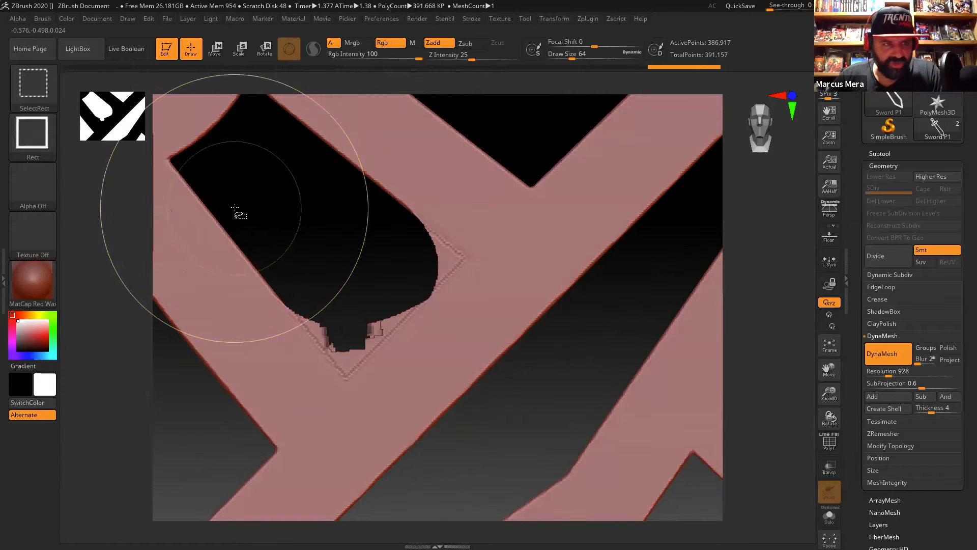
{"action": "mouse_move", "coordinate": [35, 94]}
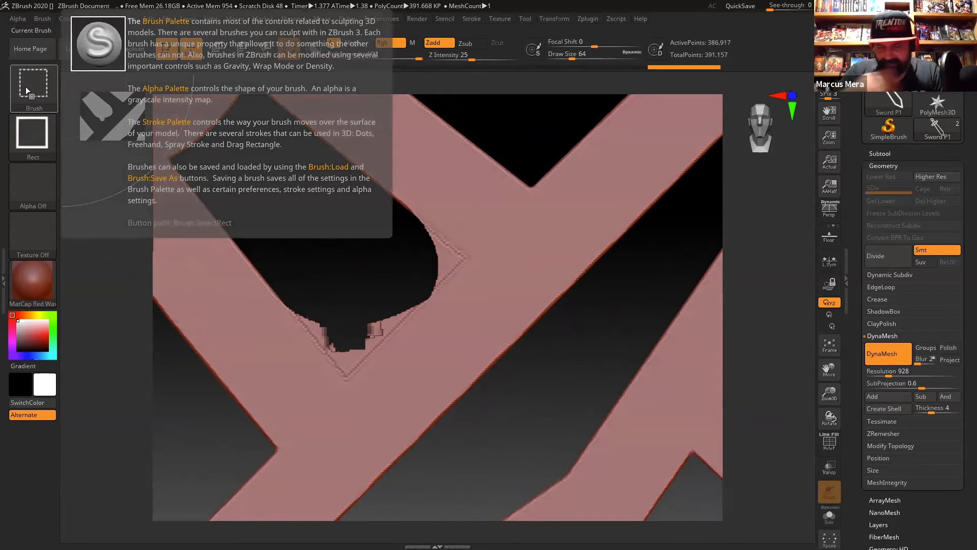
{"action": "left_click", "coordinate": [25, 87]}
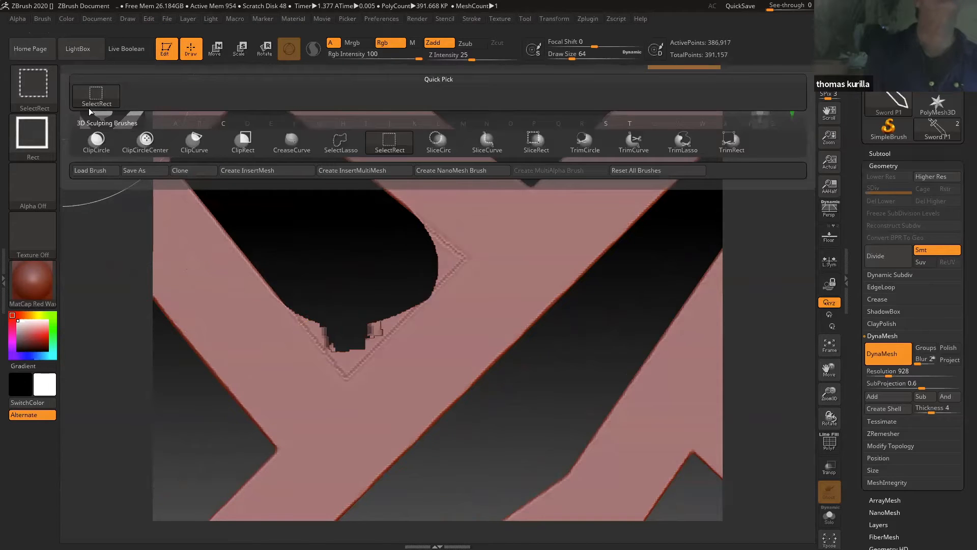
{"action": "mouse_move", "coordinate": [340, 146]}
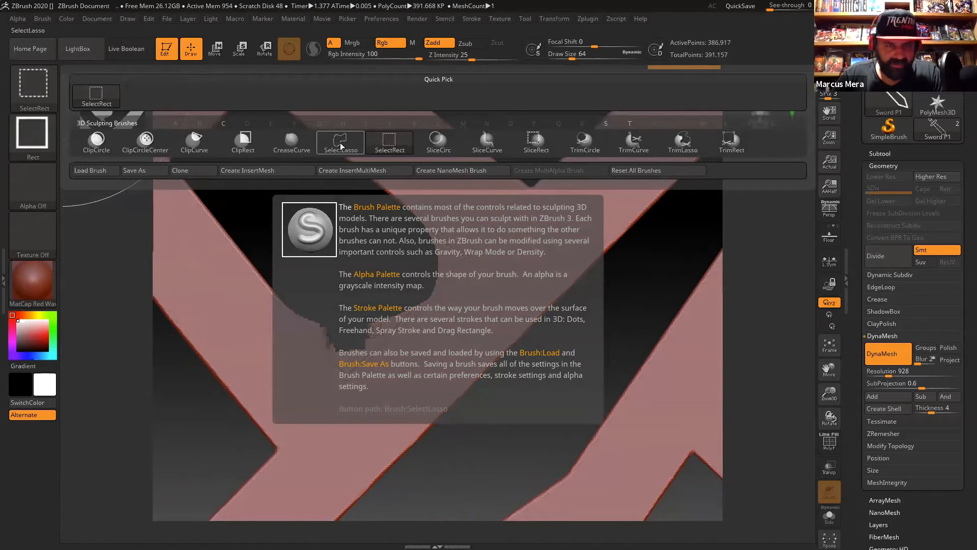
{"action": "left_click", "coordinate": [341, 145]}
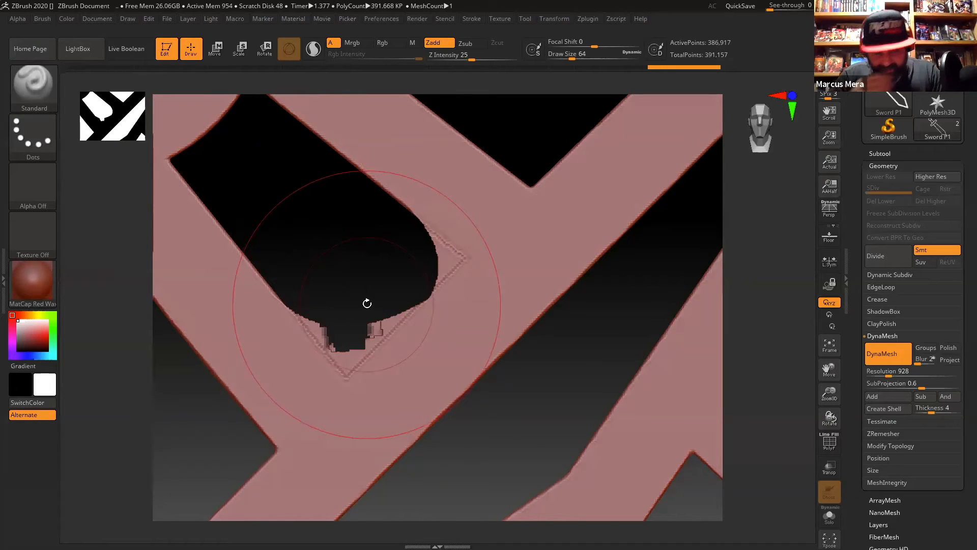
{"action": "key", "text": "ctrl+shift"}
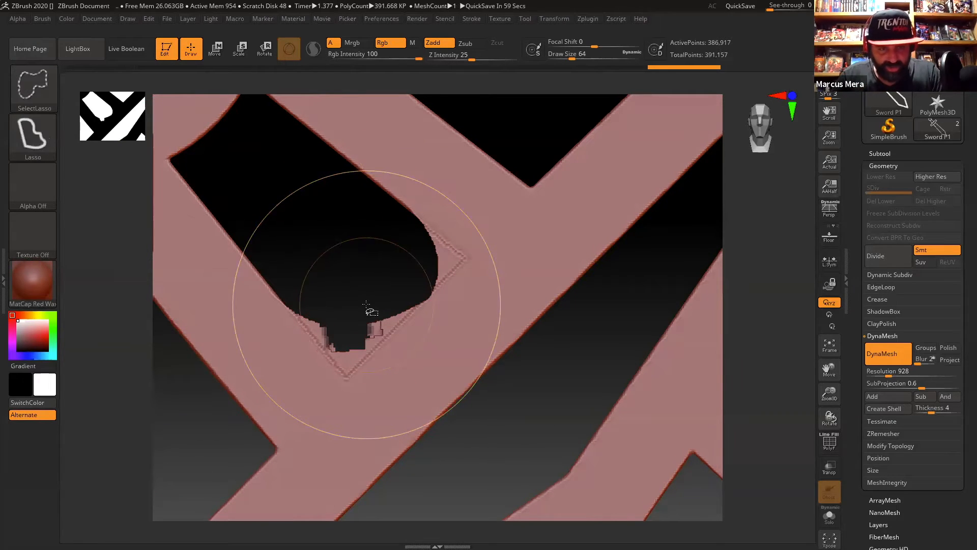
{"action": "mouse_move", "coordinate": [362, 287]}
{"action": "left_mouse_down", "text": "ctrl+shift"}
{"action": "mouse_move", "coordinate": [317, 306]}
{"action": "mouse_move", "coordinate": [315, 329]}
{"action": "mouse_move", "coordinate": [337, 352]}
{"action": "mouse_move", "coordinate": [388, 331]}
{"action": "mouse_move", "coordinate": [412, 279]}
{"action": "left_mouse_up", "text": "ctrl+shift"}
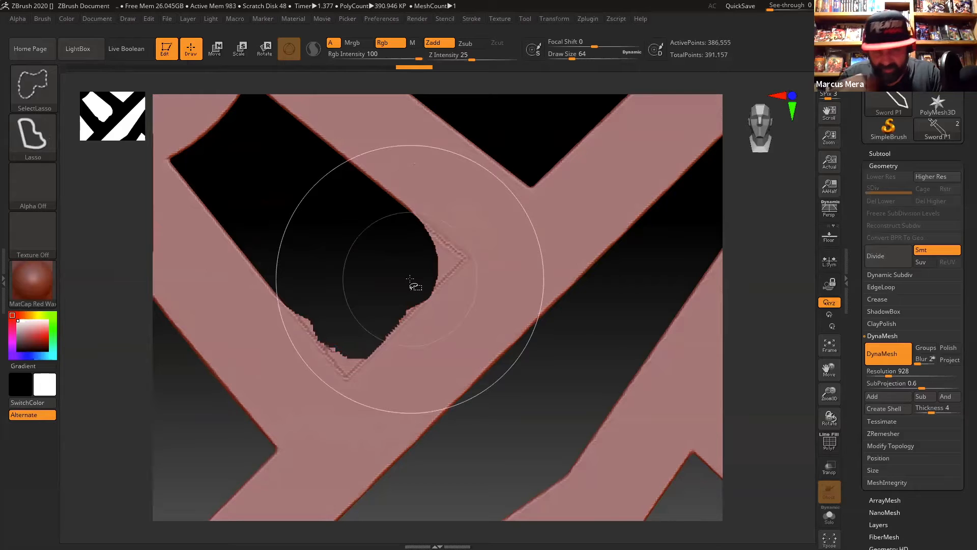
Lasso-hide the remaining jagged surface along the edge and into the V-shaped corner of the grip opening.
{"action": "mouse_move", "coordinate": [415, 291]}
{"action": "left_mouse_down"}
{"action": "mouse_move", "coordinate": [423, 300]}
{"action": "mouse_move", "coordinate": [429, 292]}
{"action": "mouse_move", "coordinate": [414, 290]}
{"action": "left_mouse_up"}
{"action": "right_click_drag", "start_coordinate": [404, 349], "coordinate": [443, 387], "text": "alt"}
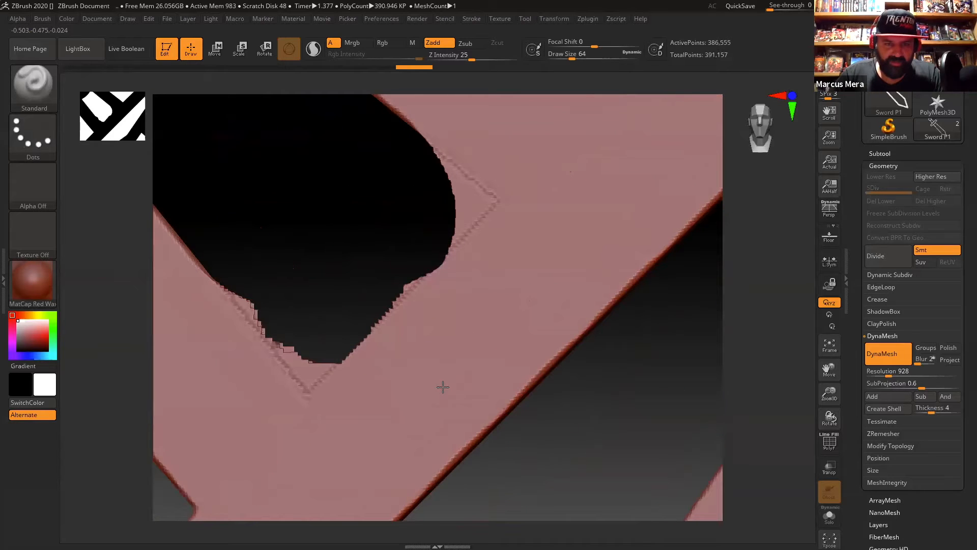
{"action": "right_click_drag", "start_coordinate": [317, 288], "coordinate": [516, 337], "text": "alt"}
{"action": "left_click_drag", "start_coordinate": [473, 318], "coordinate": [474, 319]}
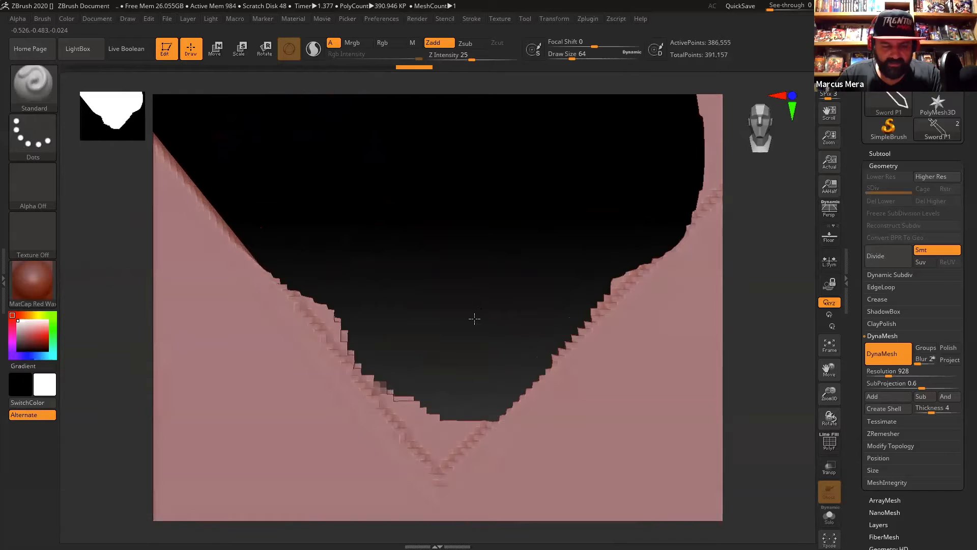
{"action": "key", "text": "ctrl"}
{"action": "key", "text": "ctrl+shift"}
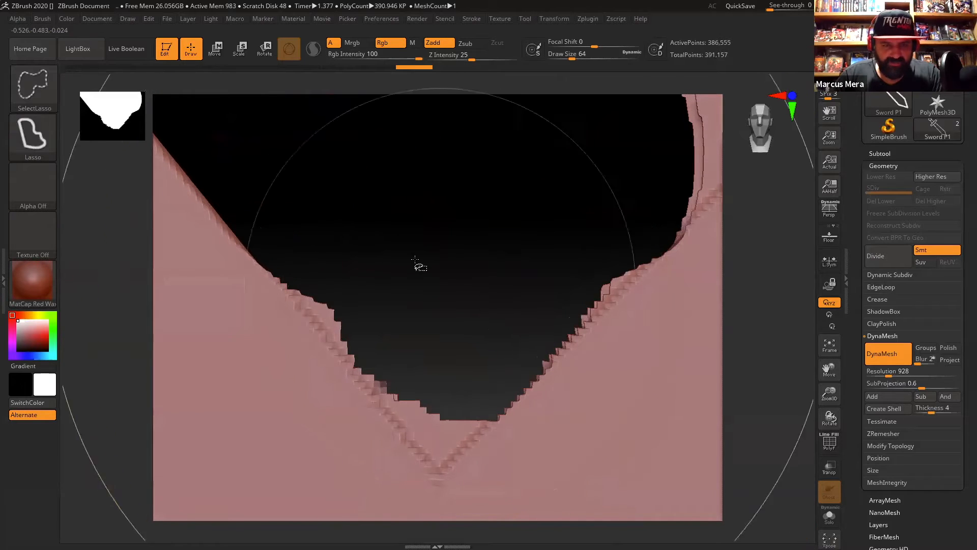
{"action": "mouse_move", "coordinate": [350, 235]}
{"action": "left_mouse_down", "text": "ctrl+shift"}
{"action": "mouse_move", "coordinate": [301, 249]}
{"action": "mouse_move", "coordinate": [294, 264]}
{"action": "mouse_move", "coordinate": [374, 385]}
{"action": "mouse_move", "coordinate": [446, 462]}
{"action": "mouse_move", "coordinate": [471, 423]}
{"action": "mouse_move", "coordinate": [490, 418]}
{"action": "left_mouse_up", "text": "ctrl+shift"}
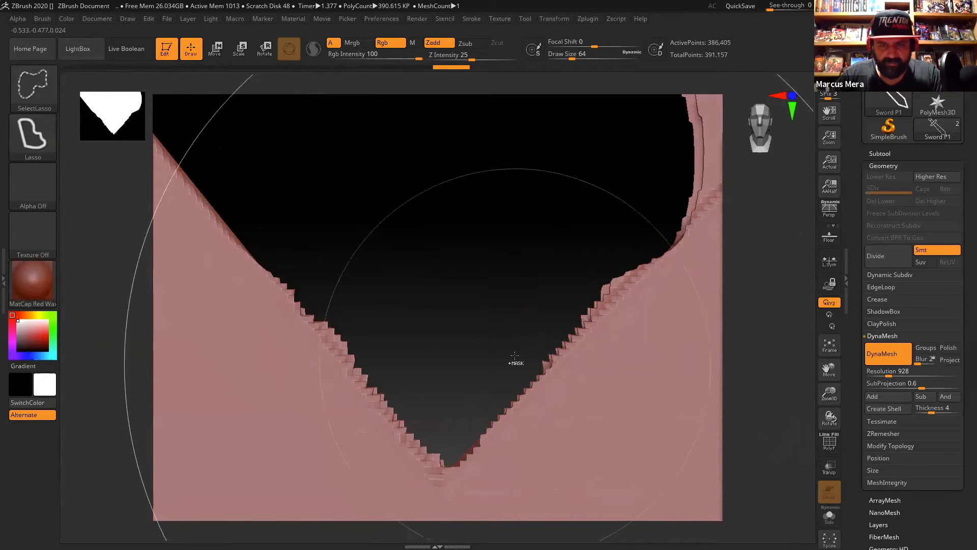
Lasso-hide the excess surface filling the other rounded corner of the grip opening.
{"action": "mouse_move", "coordinate": [509, 300]}
{"action": "left_mouse_down"}
{"action": "mouse_move", "coordinate": [371, 405]}
{"action": "mouse_move", "coordinate": [380, 339]}
{"action": "mouse_move", "coordinate": [410, 310]}
{"action": "left_mouse_up"}
{"action": "key", "text": "ctrl+shift"}
{"action": "mouse_move", "coordinate": [430, 178]}
{"action": "left_mouse_down", "text": "ctrl+alt+shift"}
{"action": "mouse_move", "coordinate": [504, 186]}
{"action": "mouse_move", "coordinate": [593, 279]}
{"action": "mouse_move", "coordinate": [559, 326]}
{"action": "mouse_move", "coordinate": [448, 423]}
{"action": "mouse_move", "coordinate": [403, 179]}
{"action": "left_mouse_up", "text": "ctrl+alt+shift"}
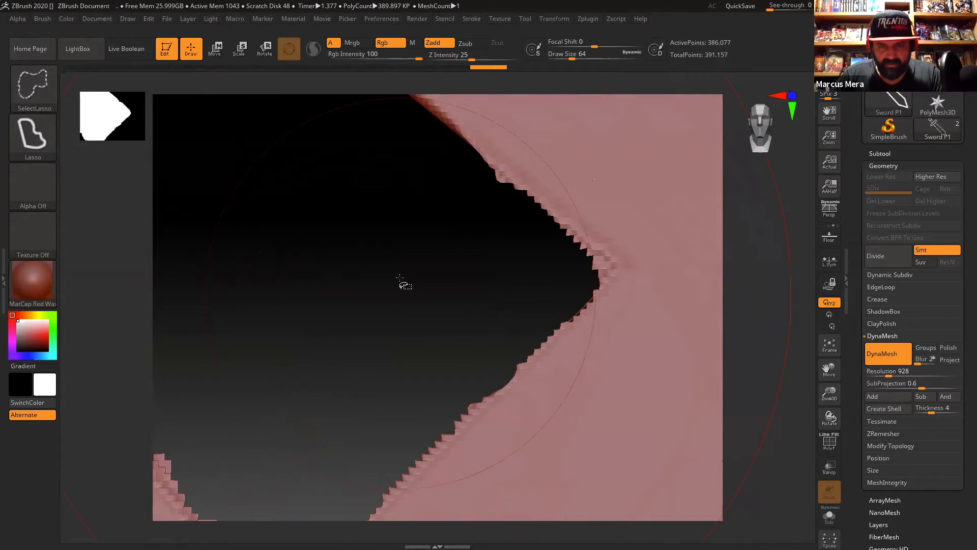
Hide the leftover jagged polygons along the first corner's edge with a lasso, then view the whole grip opening.
{"action": "mouse_move", "coordinate": [408, 334]}
{"action": "left_mouse_down", "text": "shift"}
{"action": "mouse_move", "coordinate": [404, 292]}
{"action": "mouse_move", "coordinate": [385, 293]}
{"action": "mouse_move", "coordinate": [406, 273]}
{"action": "left_mouse_up", "text": "shift"}
{"action": "mouse_move", "coordinate": [434, 243]}
{"action": "left_mouse_down", "text": "shift"}
{"action": "mouse_move", "coordinate": [376, 323]}
{"action": "mouse_move", "coordinate": [490, 190]}
{"action": "left_mouse_up", "text": "shift"}
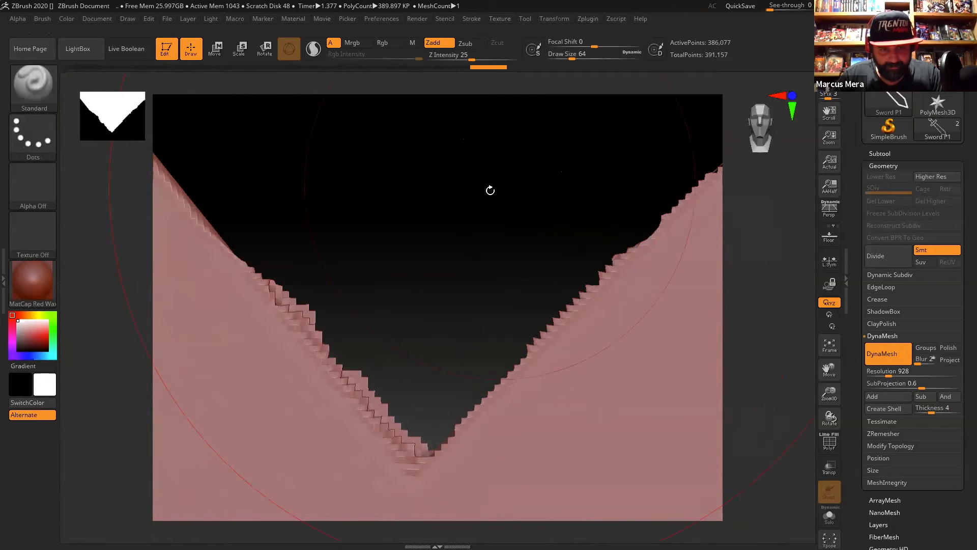
{"action": "key", "text": "ctrl+shift"}
{"action": "mouse_move", "coordinate": [255, 266]}
{"action": "left_mouse_down", "text": "ctrl+shift"}
{"action": "mouse_move", "coordinate": [326, 325]}
{"action": "mouse_move", "coordinate": [346, 387]}
{"action": "mouse_move", "coordinate": [414, 458]}
{"action": "mouse_move", "coordinate": [472, 351]}
{"action": "left_mouse_up", "text": "ctrl+shift"}
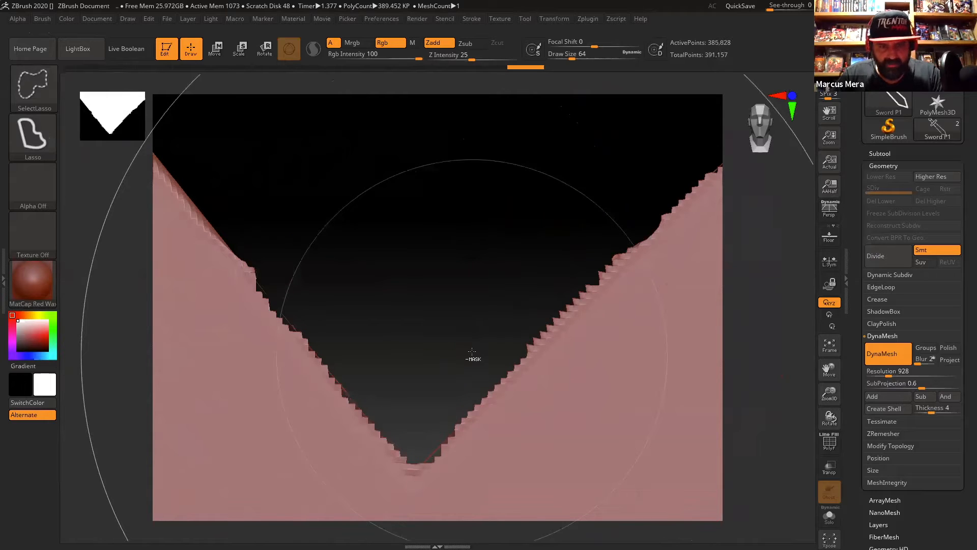
{"action": "mouse_move", "coordinate": [438, 306]}
{"action": "left_mouse_down", "text": "alt"}
{"action": "mouse_move", "coordinate": [465, 318]}
{"action": "mouse_move", "coordinate": [393, 192]}
{"action": "mouse_move", "coordinate": [468, 236]}
{"action": "mouse_move", "coordinate": [467, 280]}
{"action": "mouse_move", "coordinate": [489, 267]}
{"action": "mouse_move", "coordinate": [469, 214]}
{"action": "left_mouse_up", "text": "alt"}
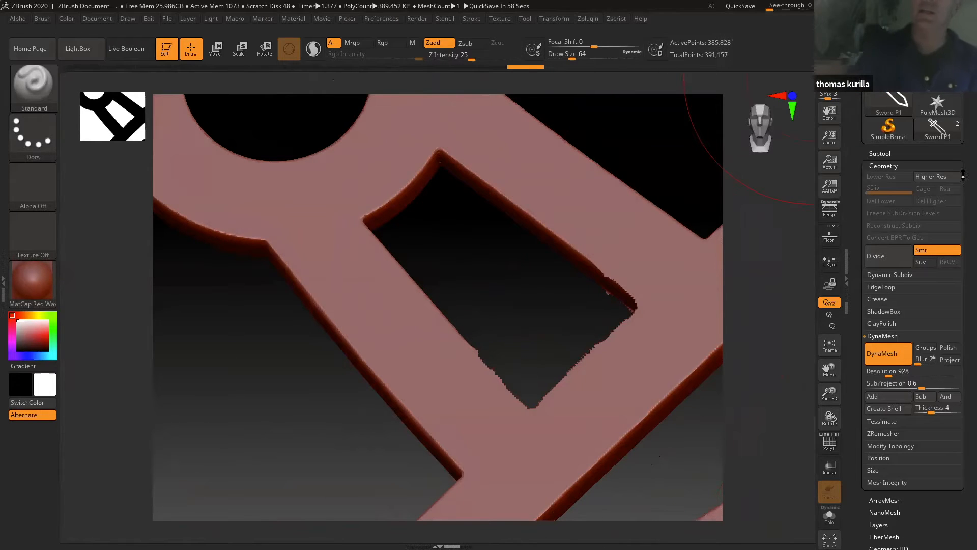
Collapse the geometry settings and change the selection brush to SelectRect.
{"action": "left_click", "coordinate": [898, 165]}
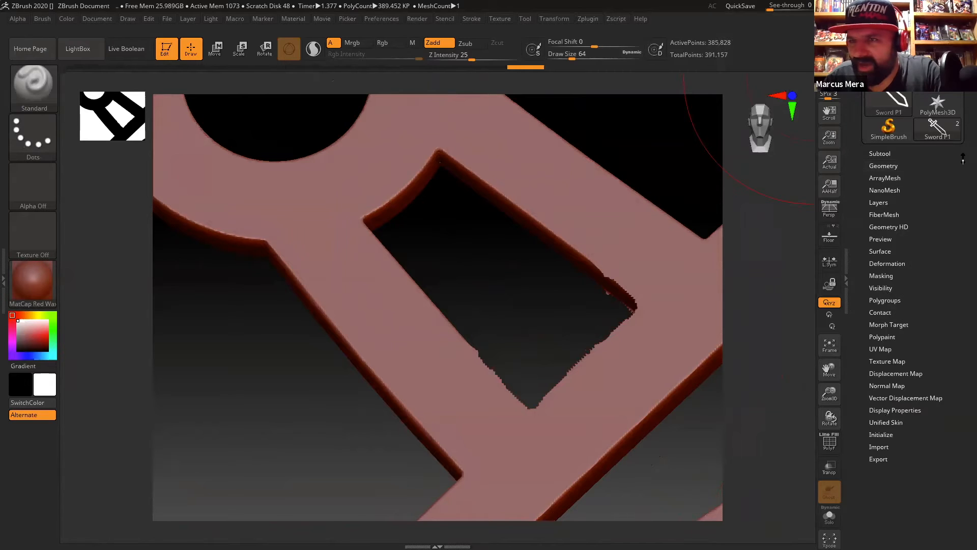
{"action": "scroll", "coordinate": [963, 249], "scroll_direction": "up", "scroll_amount": 3}
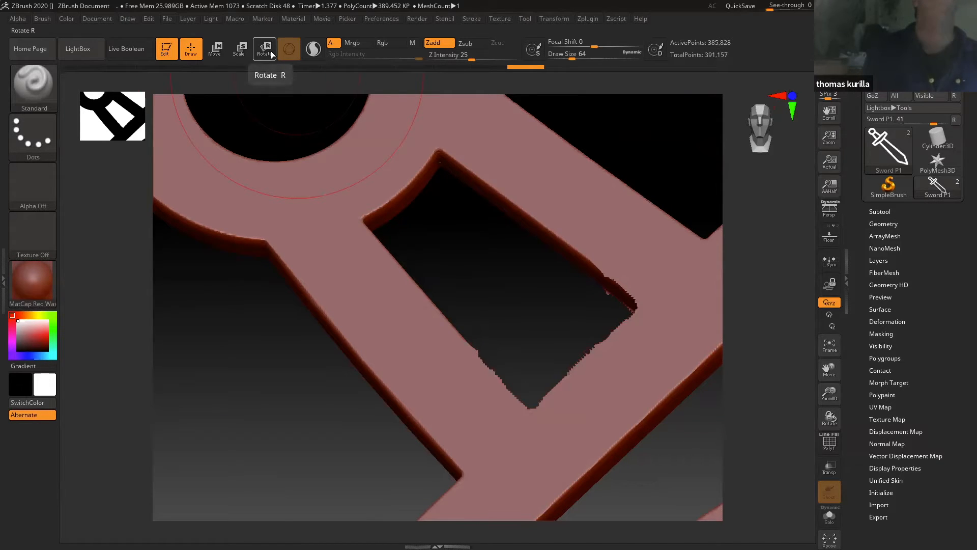
{"action": "key", "text": "ctrl+shift"}
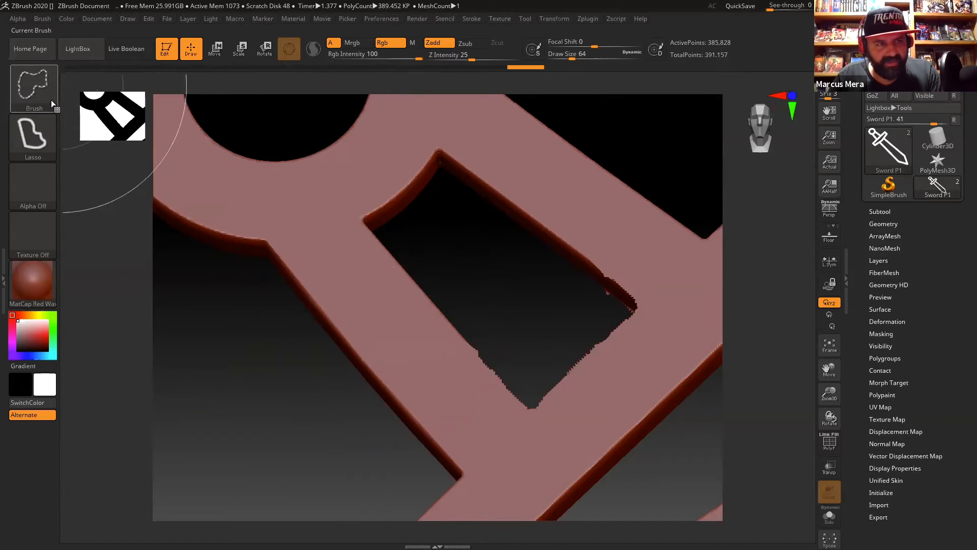
{"action": "mouse_move", "coordinate": [34, 91]}
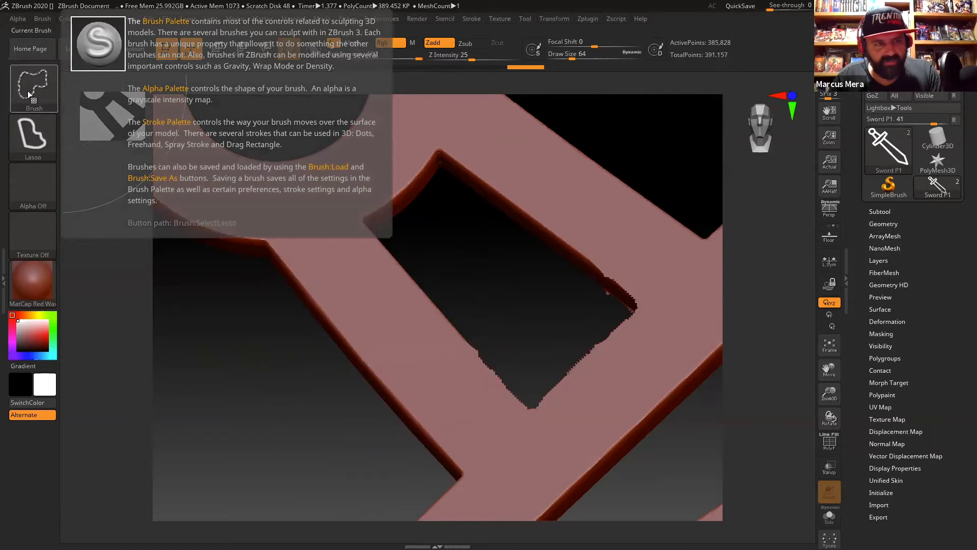
{"action": "left_click", "coordinate": [32, 91]}
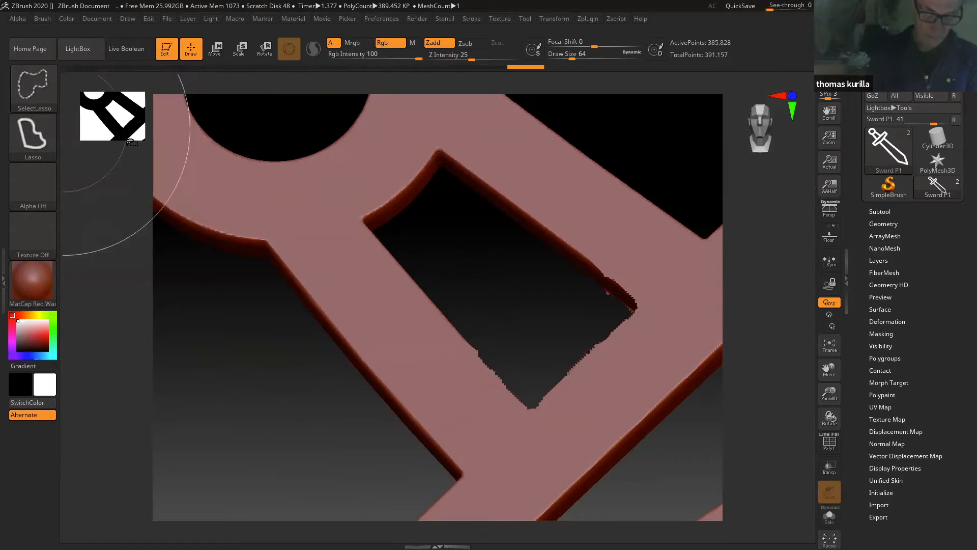
{"action": "left_click", "coordinate": [32, 84]}
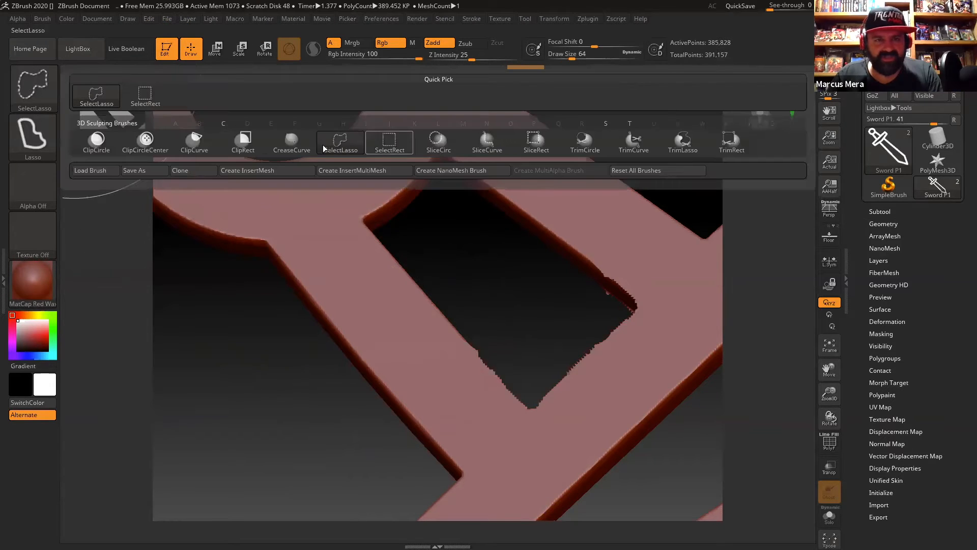
{"action": "mouse_move", "coordinate": [390, 148]}
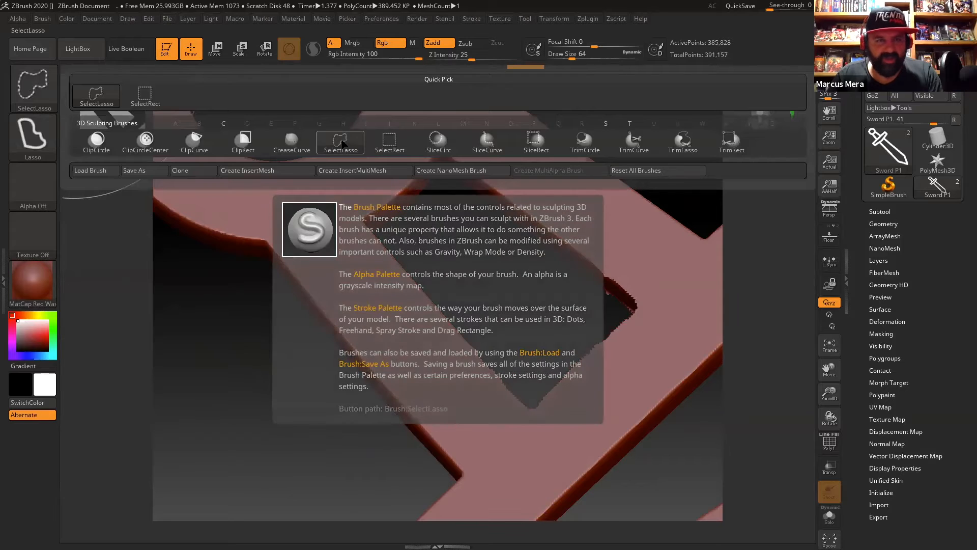
{"action": "left_click", "coordinate": [393, 148]}
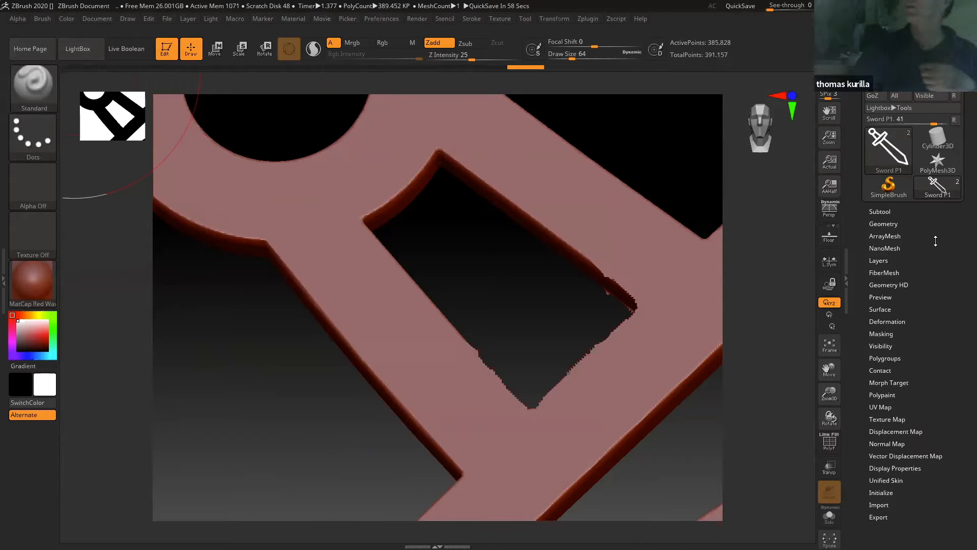
{"action": "left_click", "coordinate": [879, 212]}
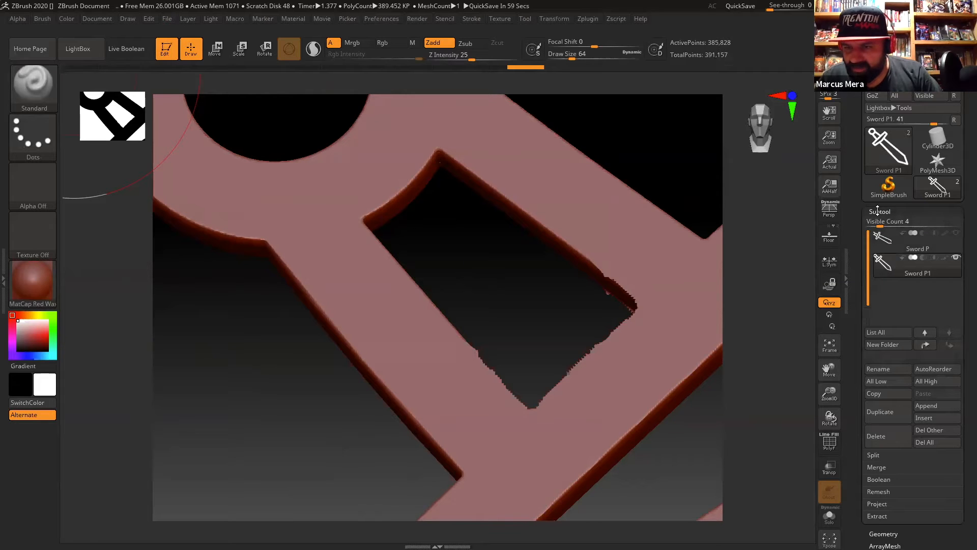
{"action": "left_click", "coordinate": [879, 211]}
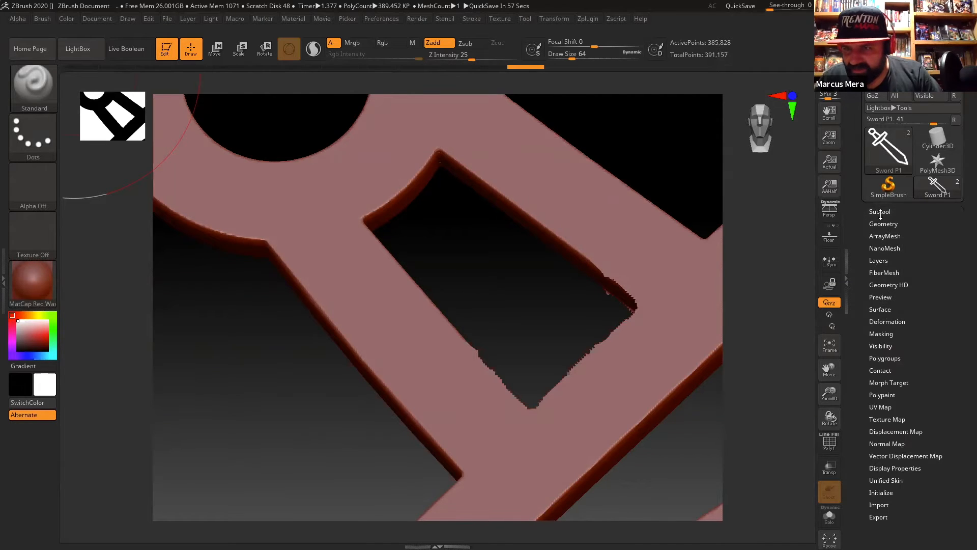
{"action": "left_click", "coordinate": [882, 223]}
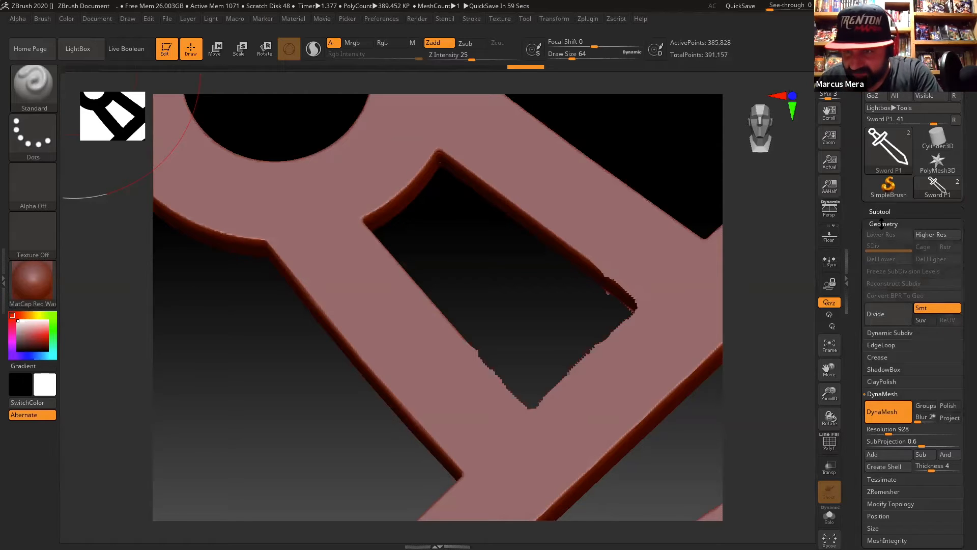
{"action": "left_click", "coordinate": [883, 223]}
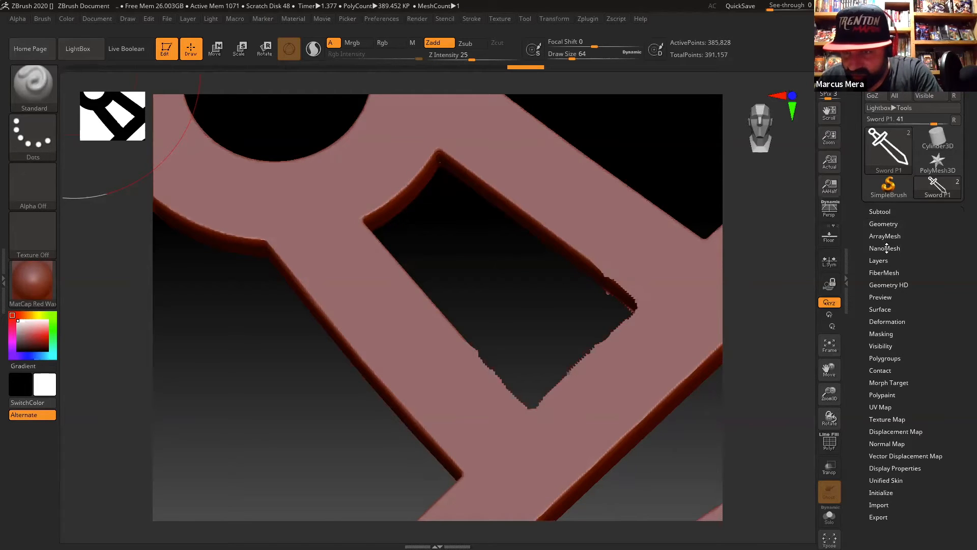
{"action": "scroll", "coordinate": [932, 376], "scroll_direction": "down", "scroll_amount": 2}
{"action": "scroll", "coordinate": [947, 351], "scroll_direction": "down", "scroll_amount": 2}
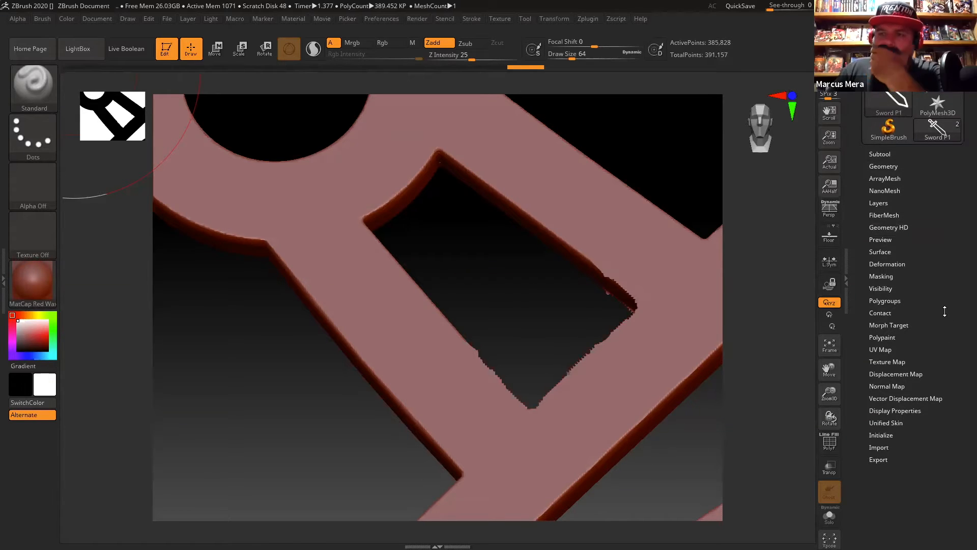
{"action": "left_click", "coordinate": [537, 19]}
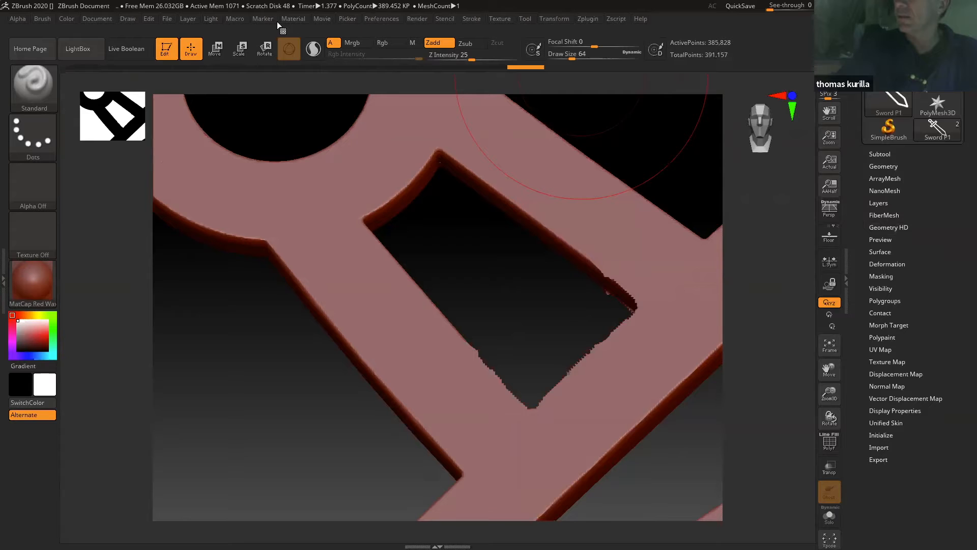
{"action": "left_click", "coordinate": [149, 18]}
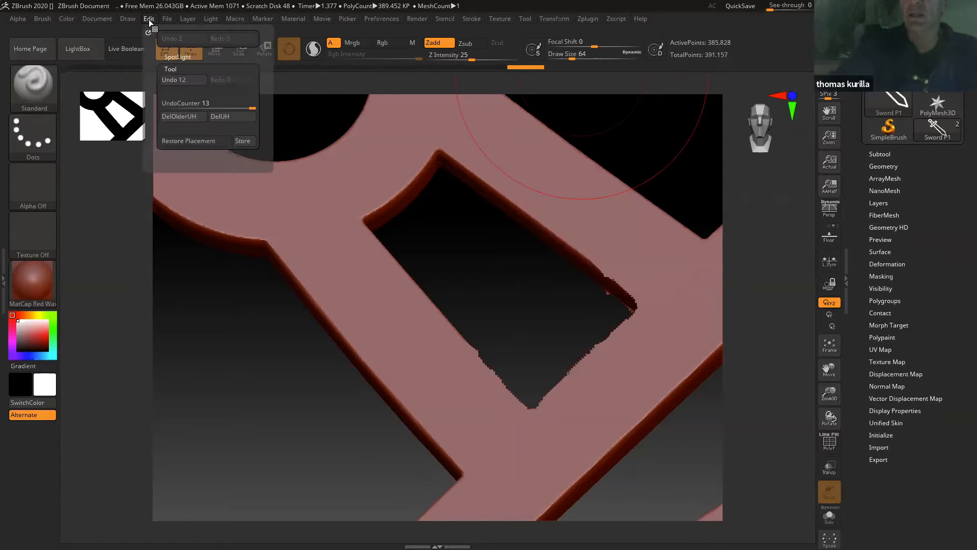
{"action": "left_click", "coordinate": [128, 18]}
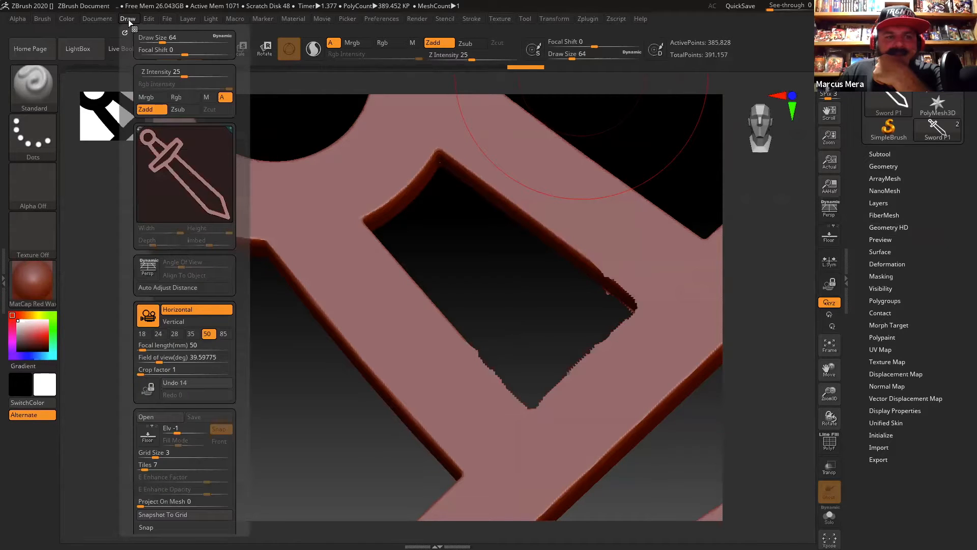
{"action": "left_click", "coordinate": [111, 20]}
{"action": "left_click", "coordinate": [67, 18]}
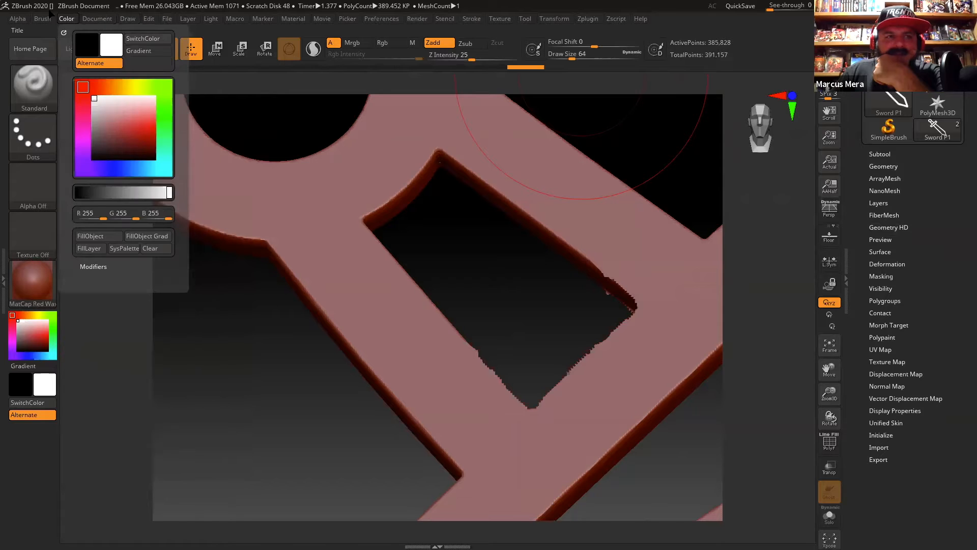
{"action": "left_click_drag", "start_coordinate": [950, 179], "coordinate": [924, 238]}
{"action": "left_click", "coordinate": [884, 212]}
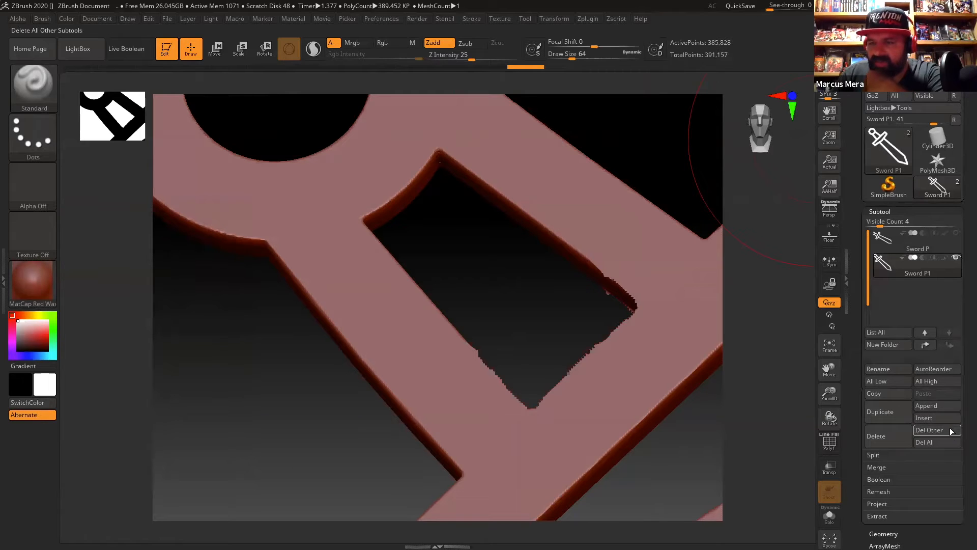
{"action": "left_click_drag", "start_coordinate": [963, 429], "coordinate": [958, 369]}
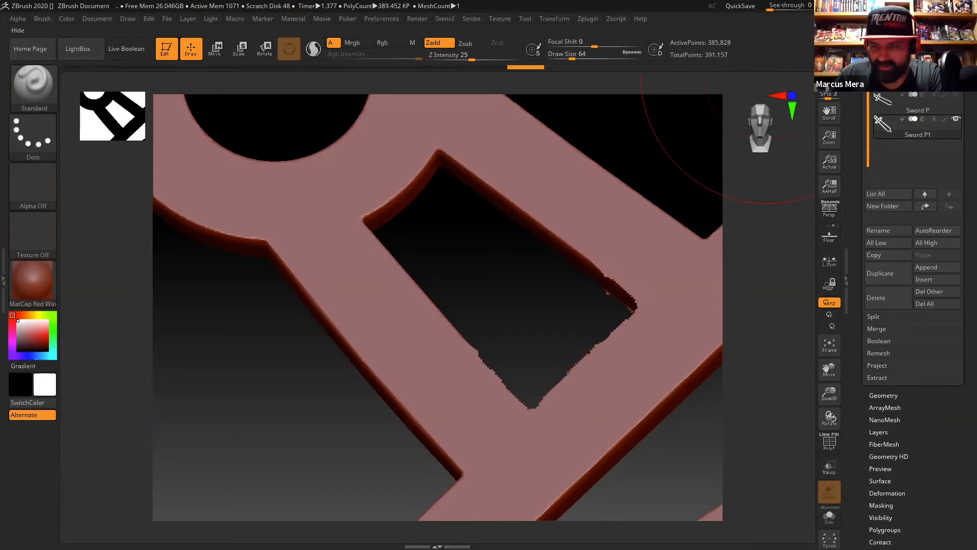
Delete the hidden polygons from the Sword P1 mesh through its Modify Topology geometry options.
{"action": "left_click", "coordinate": [888, 395]}
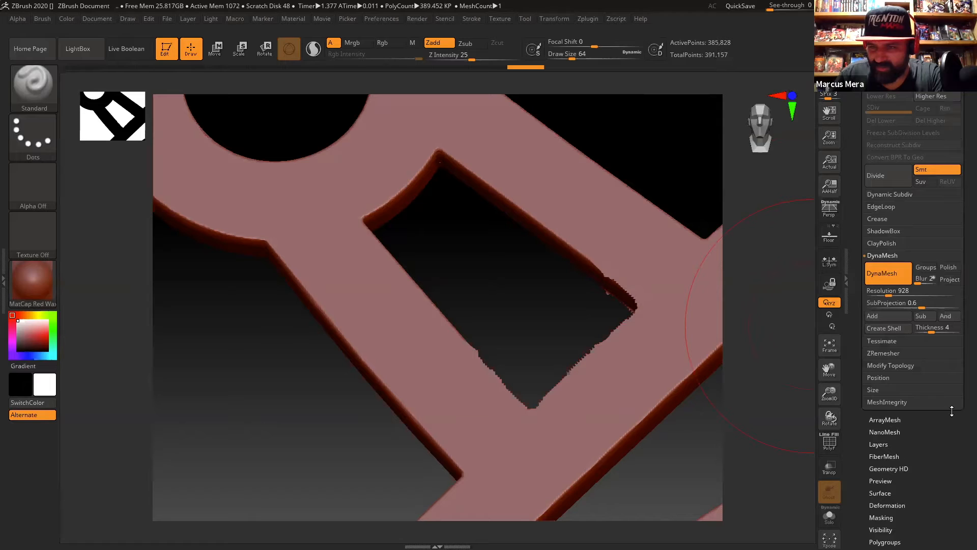
{"action": "left_click", "coordinate": [916, 367]}
{"action": "left_click", "coordinate": [898, 343]}
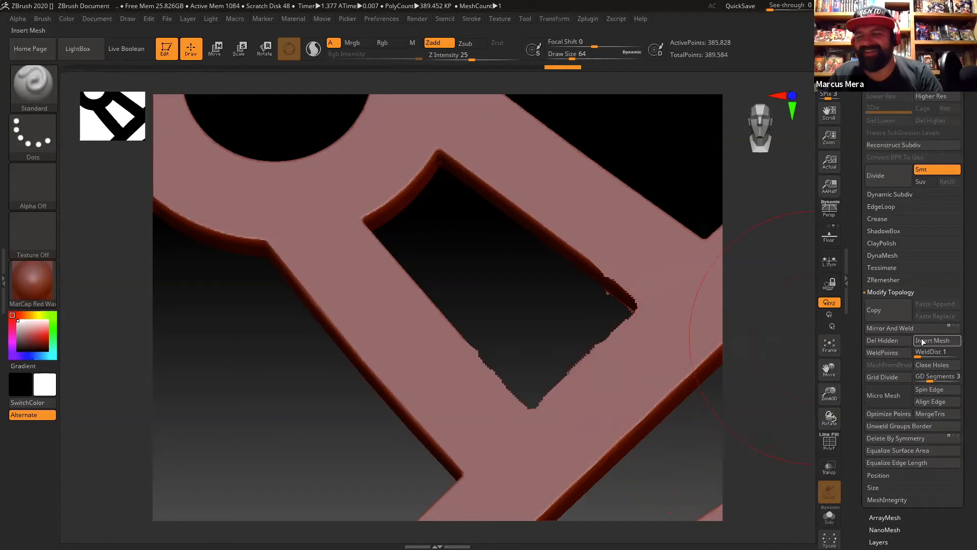
{"action": "left_click", "coordinate": [893, 340]}
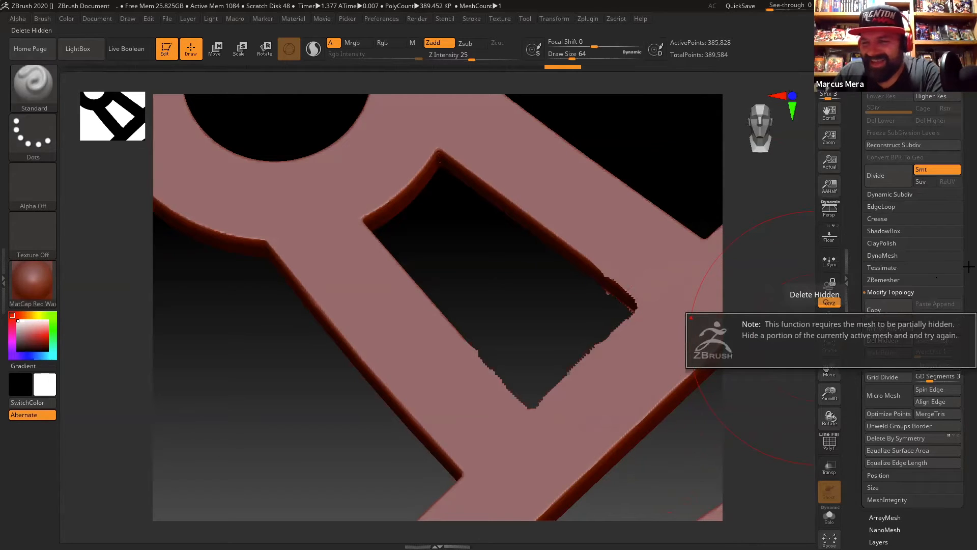
Reopen the DynaMesh settings and switch DynaMesh off and on again to remesh the sword at resolution 928.
{"action": "left_click_drag", "start_coordinate": [963, 242], "coordinate": [963, 357]}
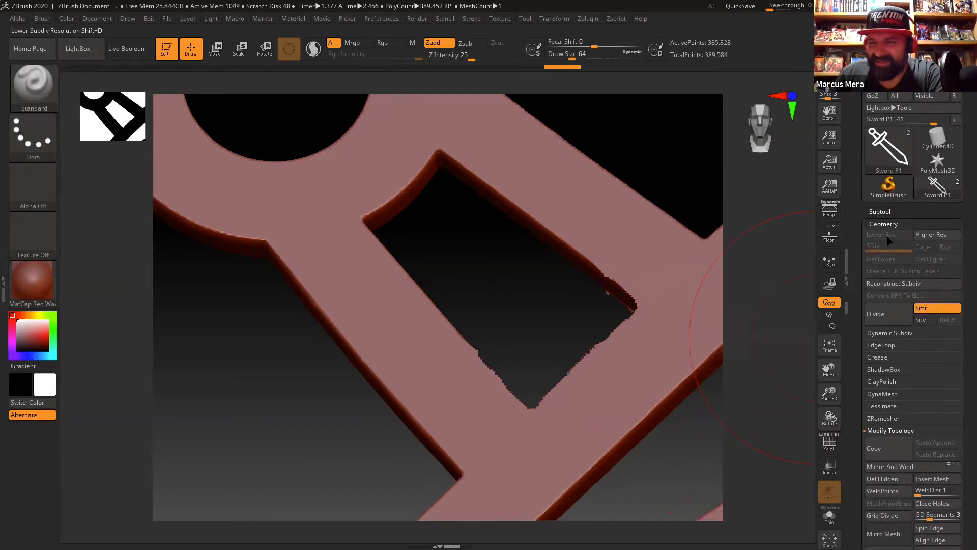
{"action": "left_click", "coordinate": [884, 224]}
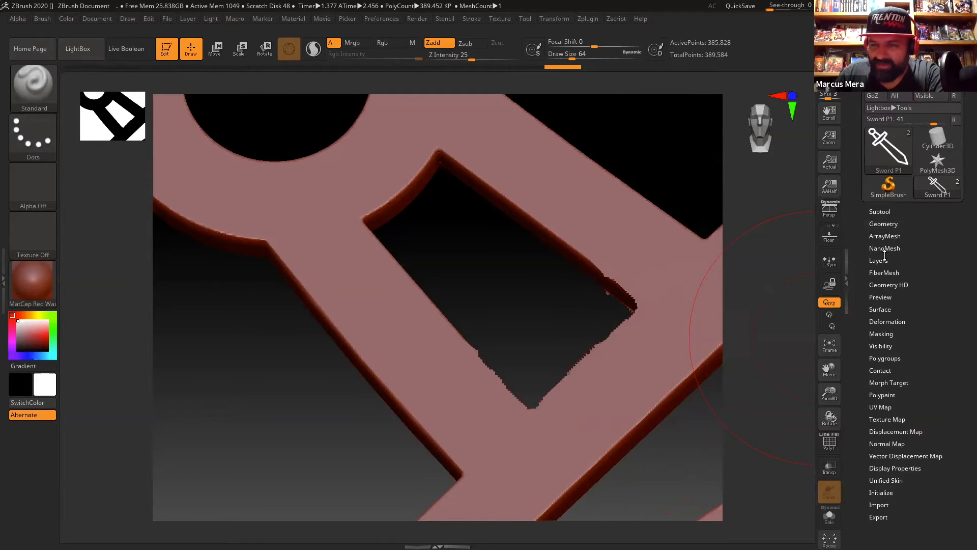
{"action": "left_click", "coordinate": [885, 226]}
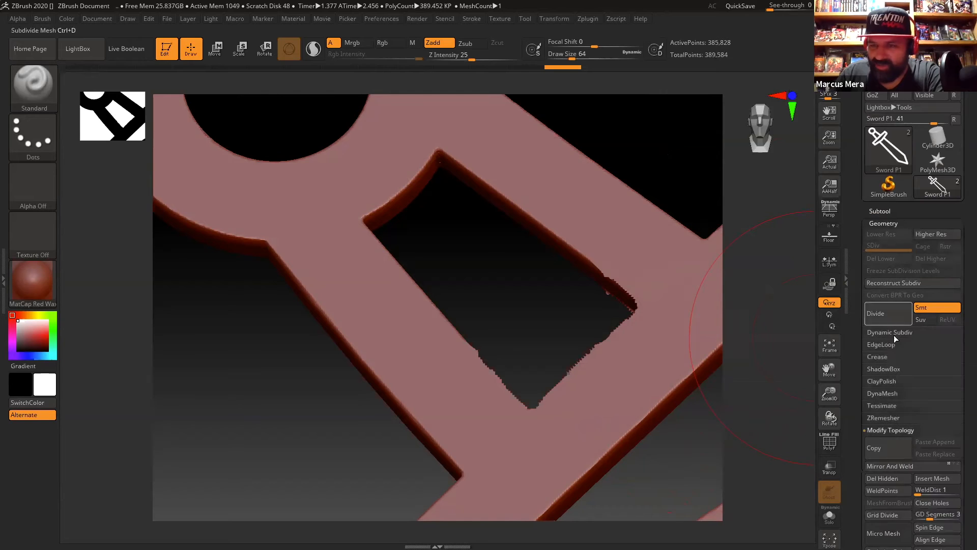
{"action": "left_click", "coordinate": [883, 395]}
{"action": "left_click_drag", "start_coordinate": [963, 389], "coordinate": [964, 331]}
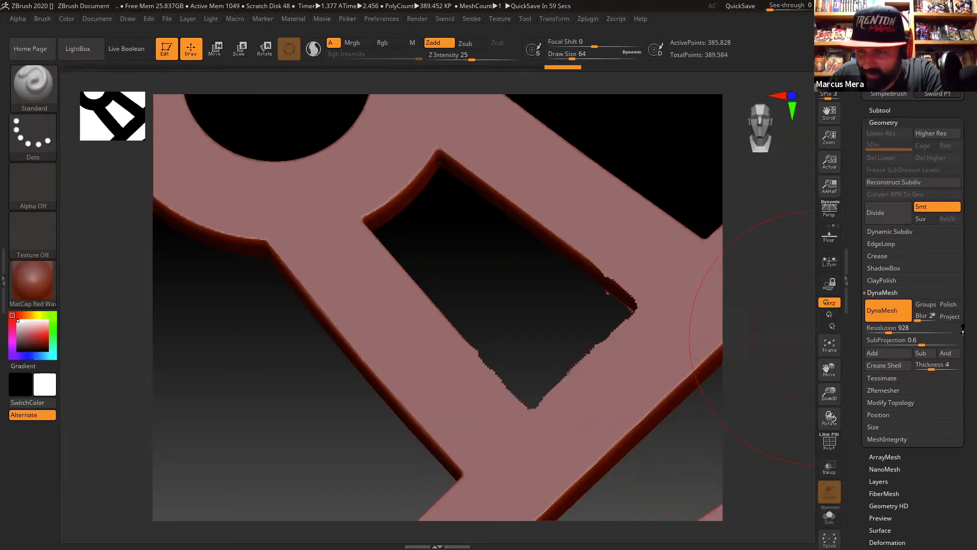
{"action": "left_click", "coordinate": [887, 321]}
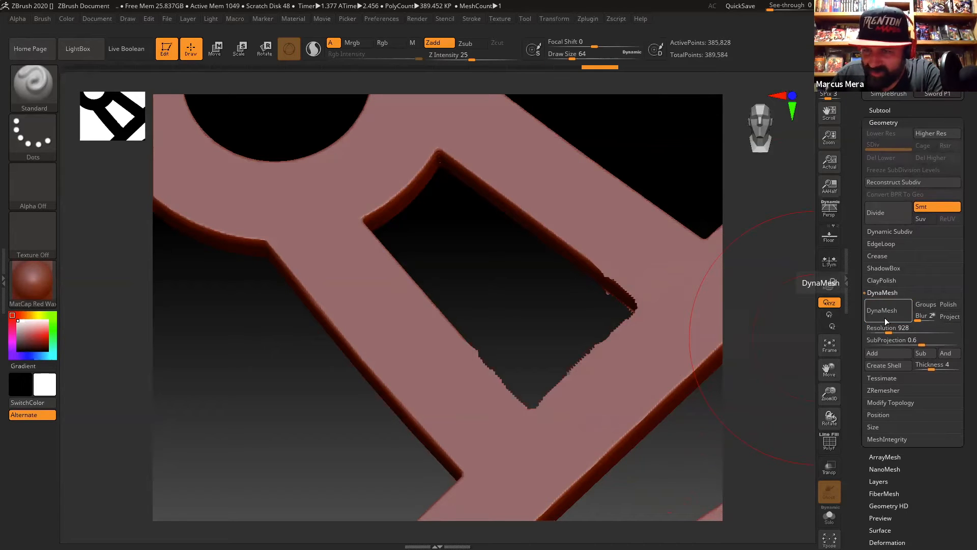
{"action": "left_click", "coordinate": [887, 321]}
Orbit to the inner wall at the guard end of the grip opening and reduce the brush's draw size to 9.
{"action": "left_click_drag", "start_coordinate": [596, 305], "coordinate": [594, 409]}
{"action": "mouse_move", "coordinate": [594, 409]}
{"action": "right_mouse_down"}
{"action": "mouse_move", "coordinate": [585, 422]}
{"action": "mouse_move", "coordinate": [616, 368]}
{"action": "mouse_move", "coordinate": [606, 356]}
{"action": "mouse_move", "coordinate": [600, 387]}
{"action": "mouse_move", "coordinate": [611, 377]}
{"action": "mouse_move", "coordinate": [602, 366]}
{"action": "mouse_move", "coordinate": [570, 378]}
{"action": "right_mouse_up"}
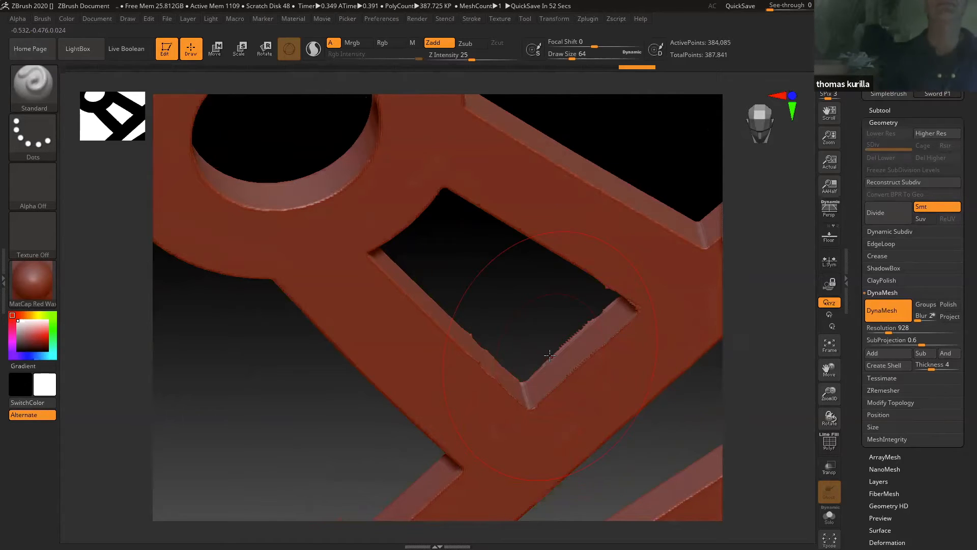
{"action": "key", "text": "bracketleft"}
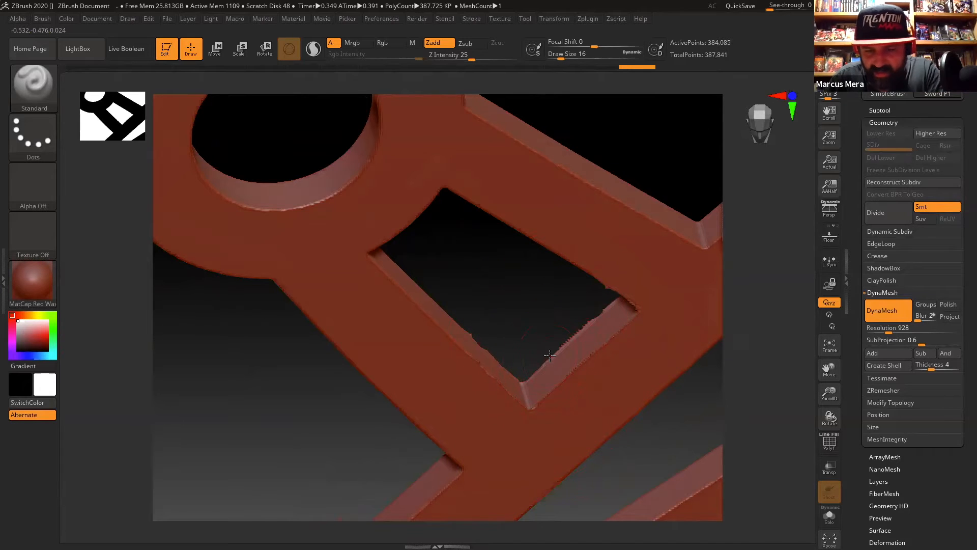
{"action": "key", "text": "bracketright"}
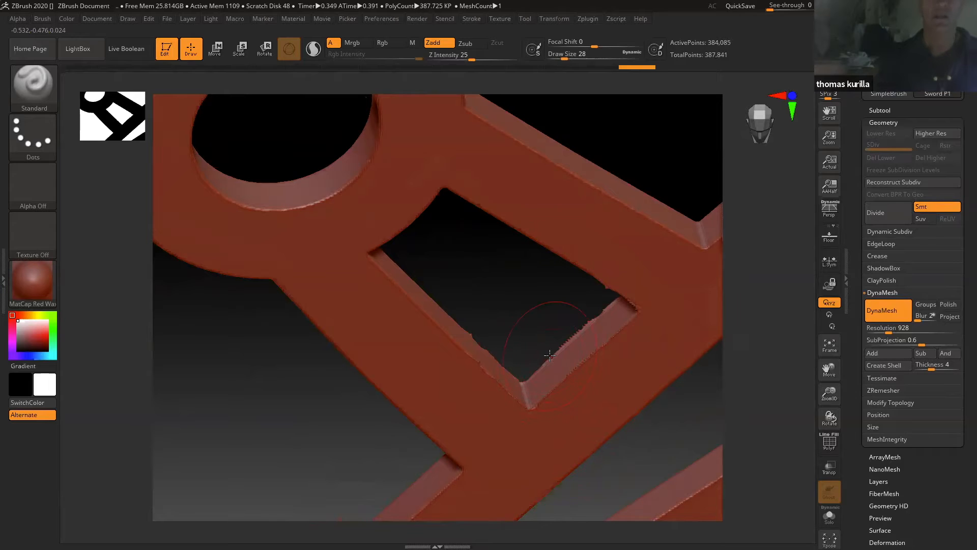
{"action": "key", "text": "bracketleft"}
{"action": "key", "text": "bracketright"}
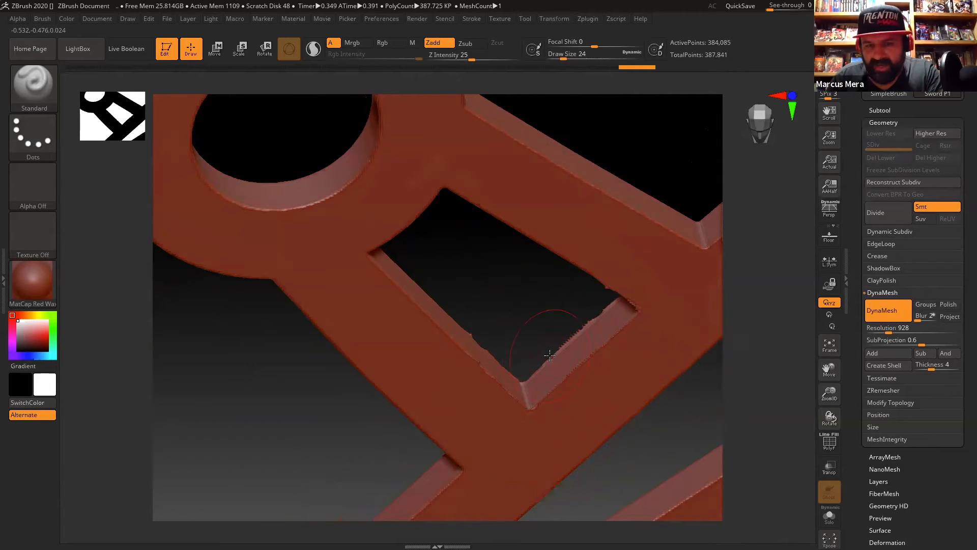
{"action": "mouse_move", "coordinate": [569, 376]}
{"action": "right_mouse_down"}
{"action": "mouse_move", "coordinate": [577, 397]}
{"action": "mouse_move", "coordinate": [571, 377]}
{"action": "right_mouse_up"}
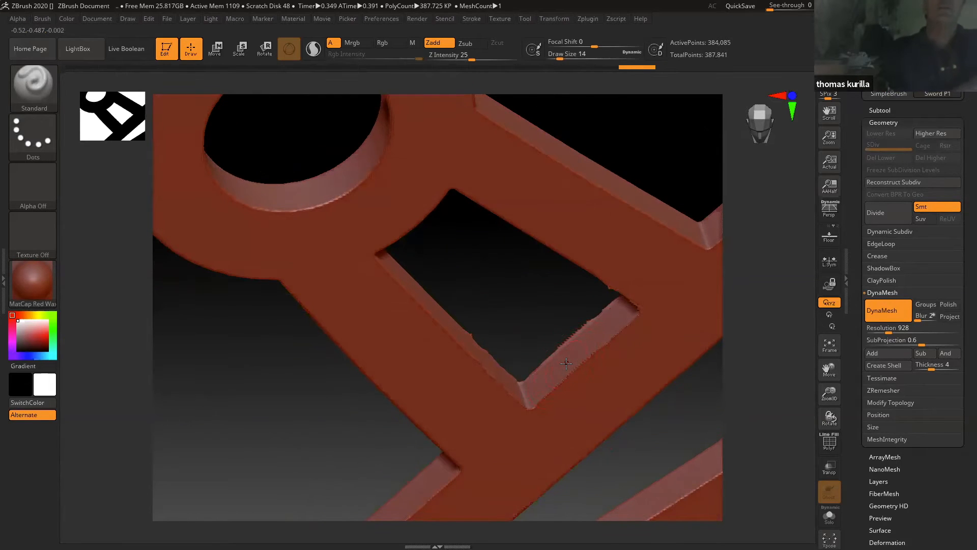
{"action": "right_click_drag", "start_coordinate": [566, 363], "coordinate": [581, 359]}
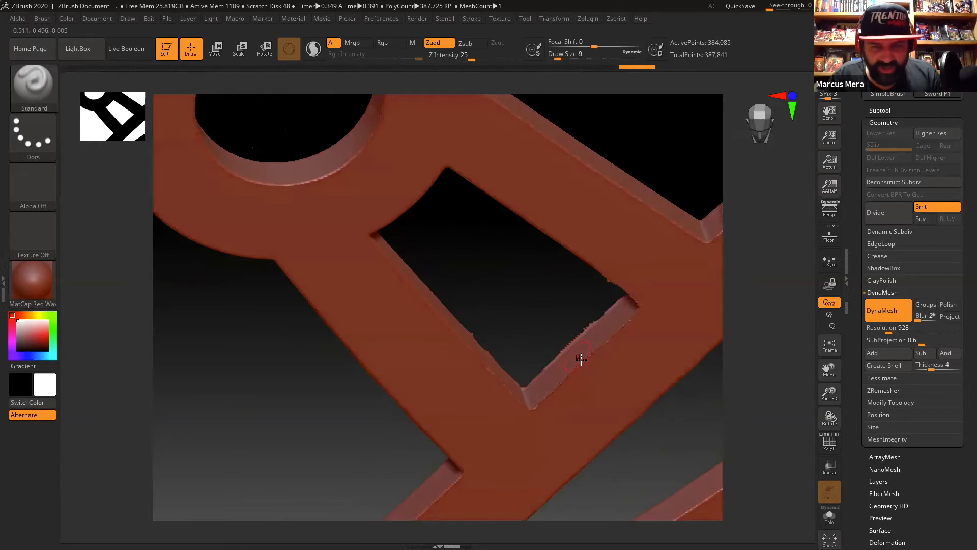
Try smoothing the grip opening's guard-end edge at Z Intensity 100, and undo the smoothing.
{"action": "key", "text": "shift"}
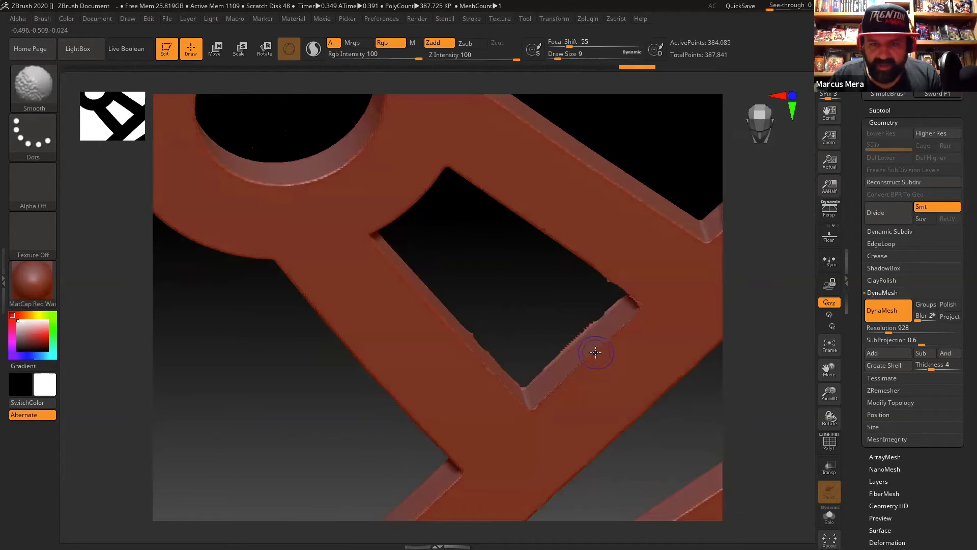
{"action": "mouse_move", "coordinate": [588, 362]}
{"action": "left_mouse_down", "text": "shift"}
{"action": "mouse_move", "coordinate": [538, 406]}
{"action": "mouse_move", "coordinate": [617, 335]}
{"action": "mouse_move", "coordinate": [580, 370]}
{"action": "left_mouse_up", "text": "shift"}
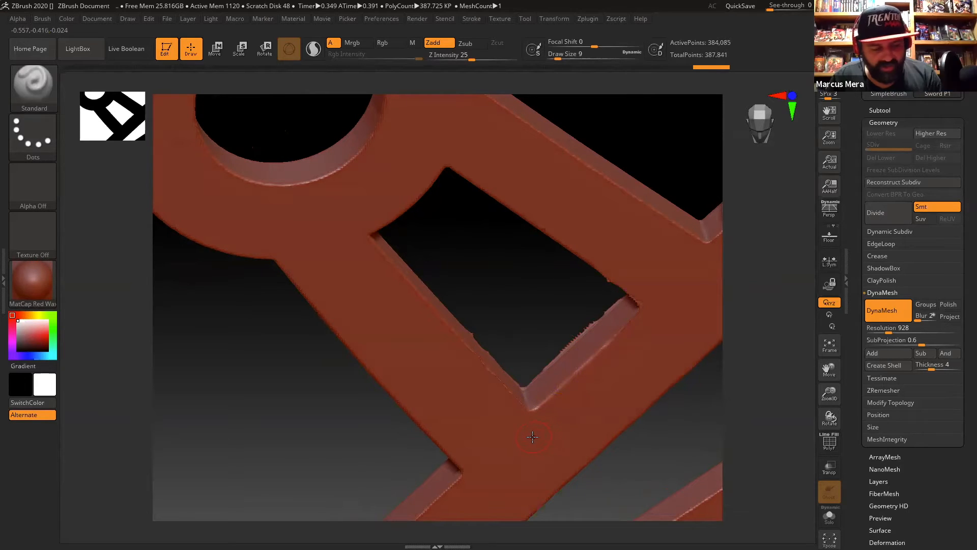
{"action": "key", "text": "ctrl+z"}
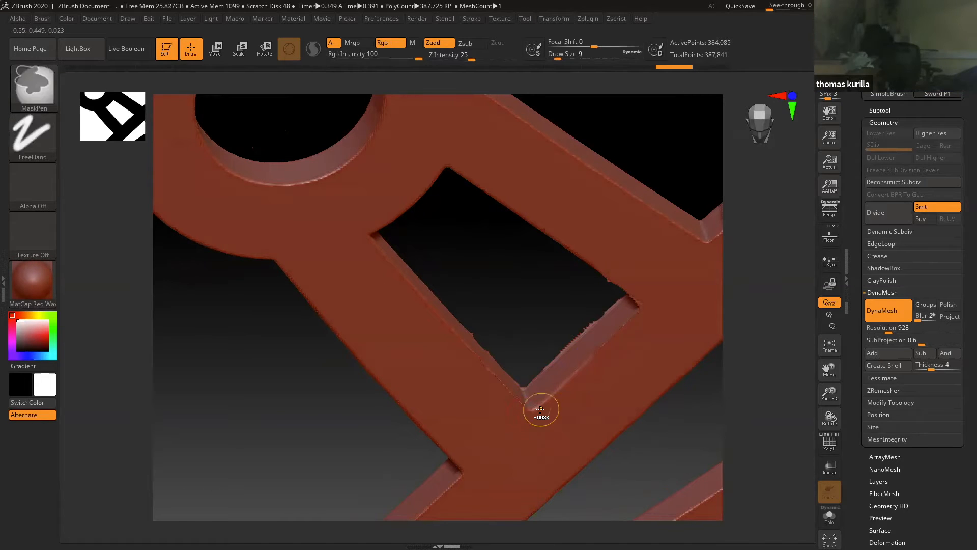
{"action": "key", "text": "ctrl+z"}
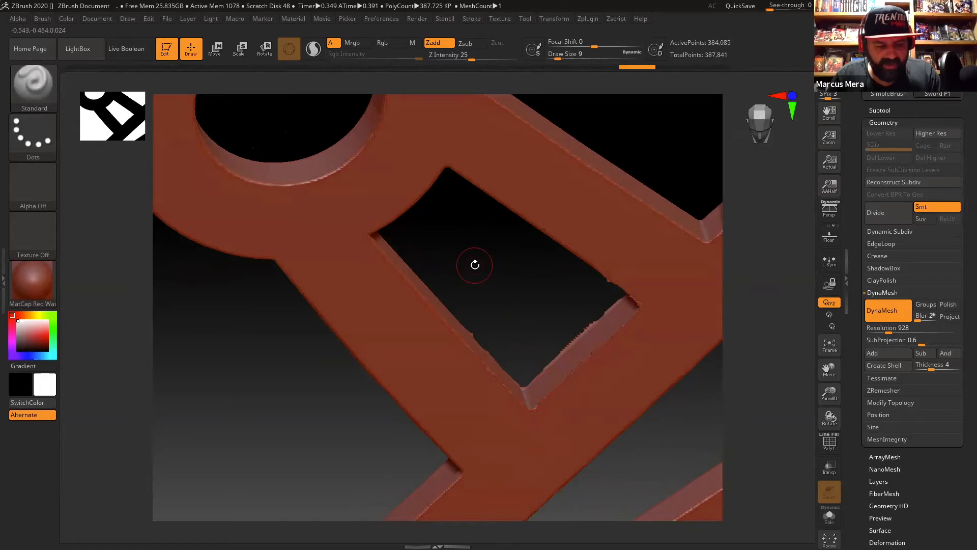
Lower the Smooth brush's Z Intensity to 26.
{"action": "key", "text": "shift"}
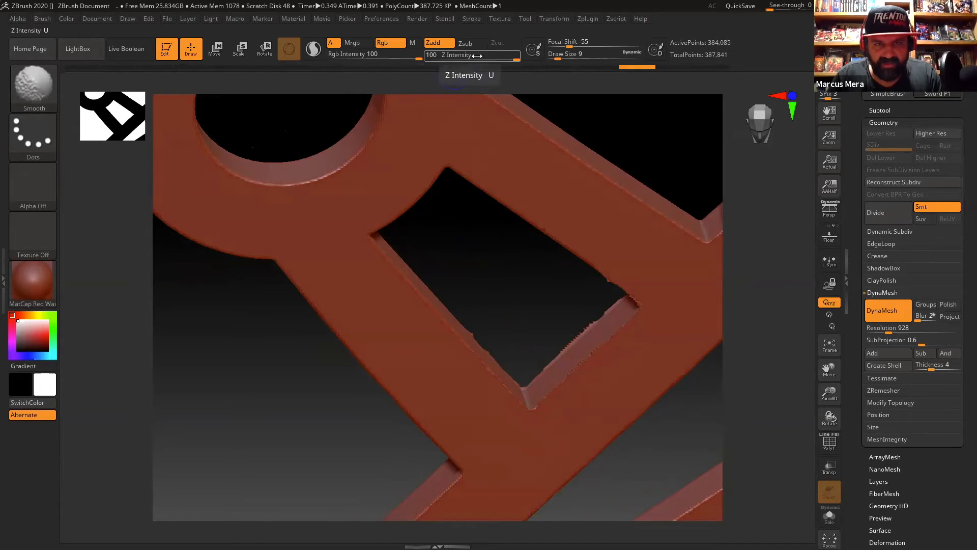
{"action": "left_click_drag", "start_coordinate": [507, 54], "coordinate": [477, 66]}
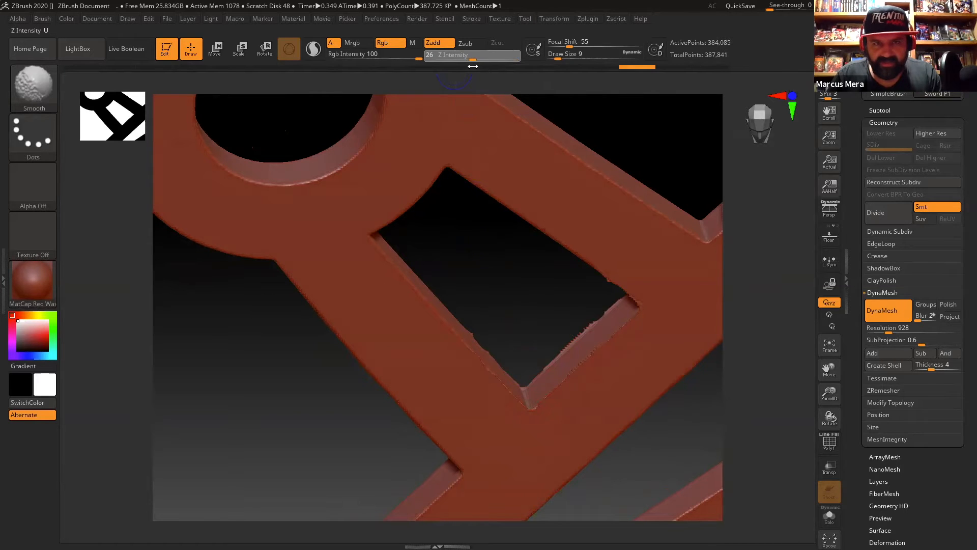
{"action": "key", "text": "shift"}
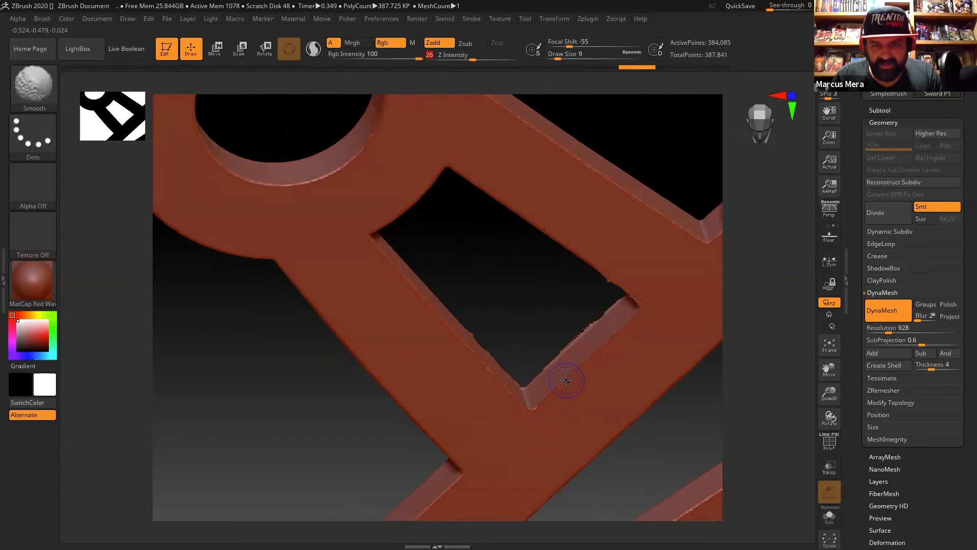
{"action": "key", "text": "shift"}
Smooth the jagged edges and corners of the grip opening's guard-end wall on both faces of the sword.
{"action": "left_click_drag", "start_coordinate": [600, 342], "coordinate": [630, 315], "text": "shift"}
{"action": "mouse_move", "coordinate": [625, 322]}
{"action": "right_mouse_down"}
{"action": "mouse_move", "coordinate": [663, 332]}
{"action": "mouse_move", "coordinate": [579, 328]}
{"action": "mouse_move", "coordinate": [553, 376]}
{"action": "right_mouse_up"}
{"action": "key", "text": "shift"}
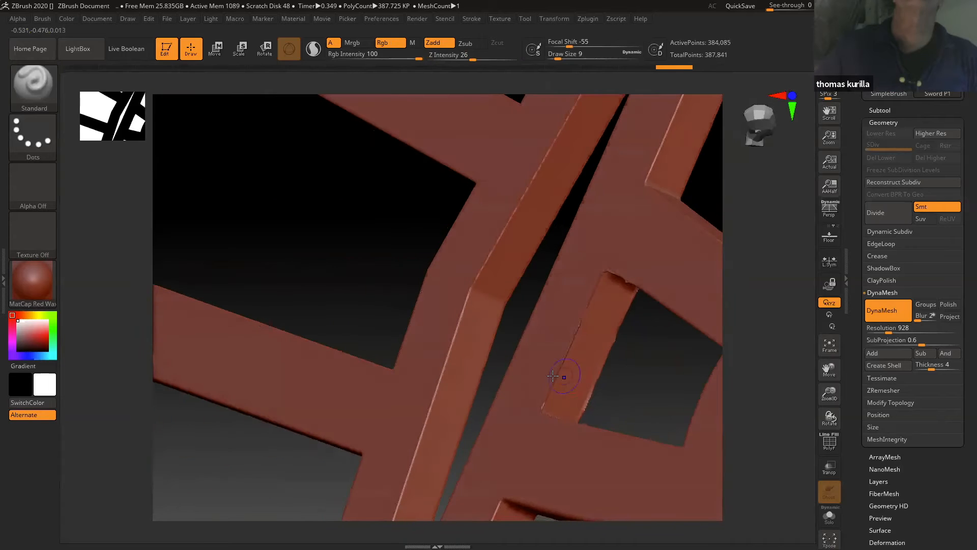
{"action": "left_click_drag", "start_coordinate": [556, 377], "coordinate": [600, 278], "text": "shift"}
{"action": "right_click_drag", "start_coordinate": [599, 278], "coordinate": [633, 247]}
{"action": "left_click_drag", "start_coordinate": [662, 270], "coordinate": [609, 272], "text": "shift"}
{"action": "mouse_move", "coordinate": [600, 276]}
{"action": "right_mouse_down"}
{"action": "mouse_move", "coordinate": [585, 221]}
{"action": "mouse_move", "coordinate": [599, 213]}
{"action": "right_mouse_up"}
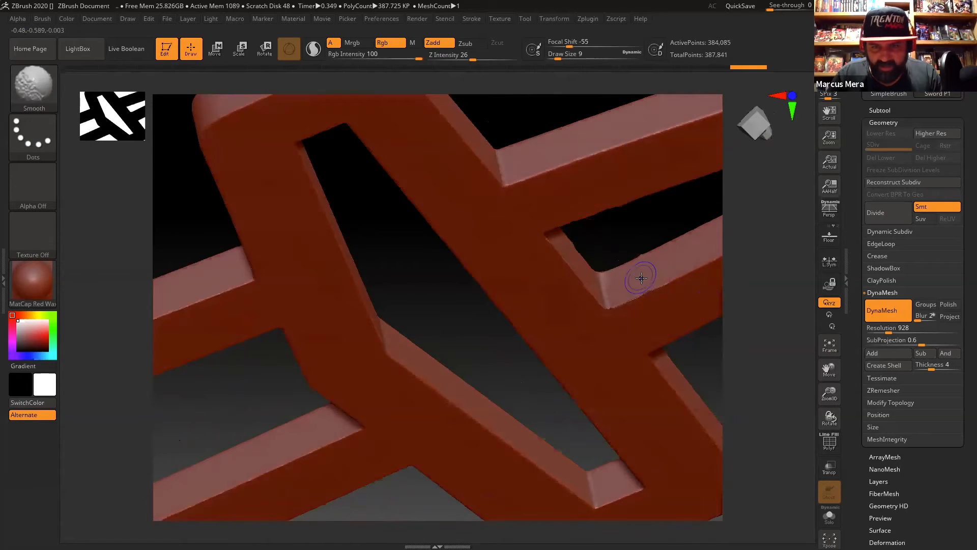
{"action": "left_click_drag", "start_coordinate": [648, 288], "coordinate": [614, 309], "text": "shift"}
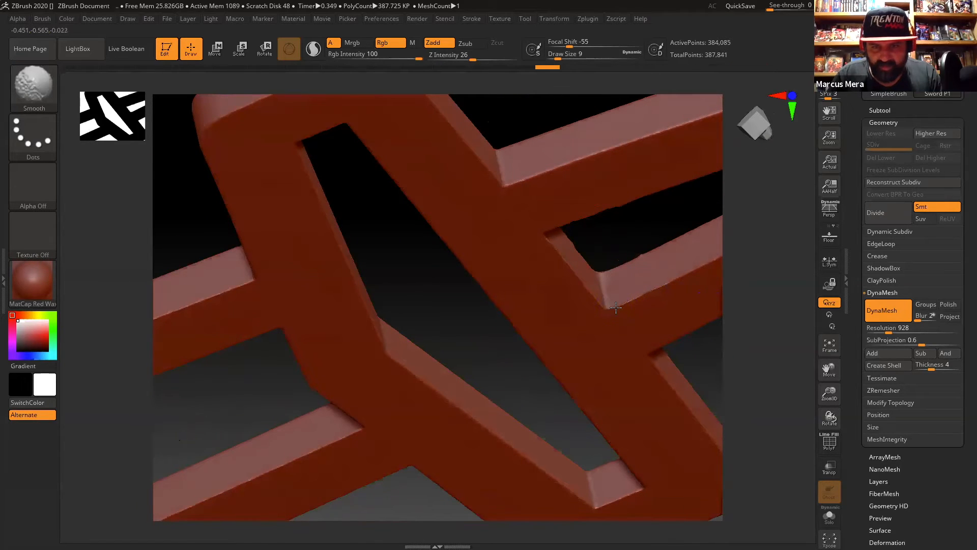
Smooth the rest of the guard-end edge and continue up the adjoining side wall of the grip opening.
{"action": "mouse_move", "coordinate": [576, 342]}
{"action": "right_mouse_down"}
{"action": "mouse_move", "coordinate": [589, 305]}
{"action": "mouse_move", "coordinate": [551, 297]}
{"action": "mouse_move", "coordinate": [548, 308]}
{"action": "right_mouse_up"}
{"action": "key", "text": "shift"}
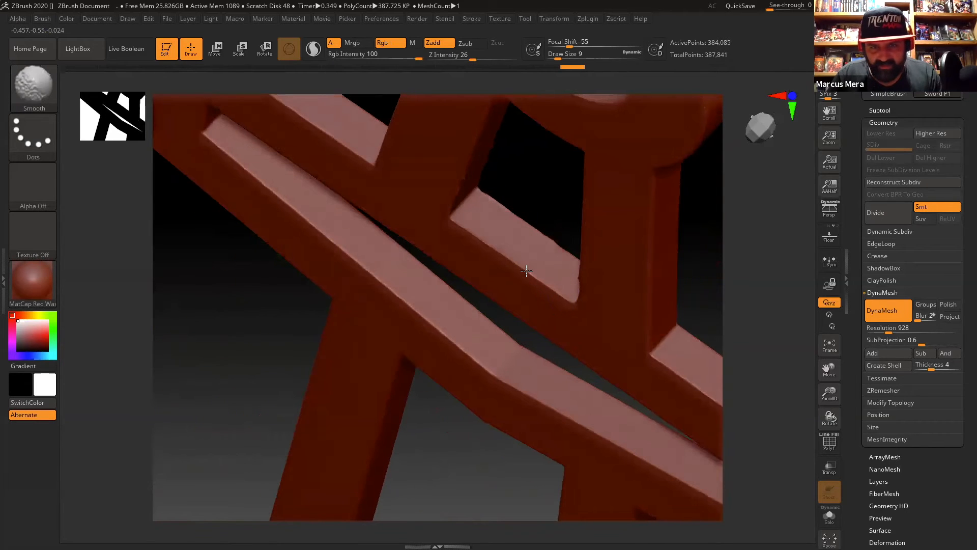
{"action": "left_click_drag", "start_coordinate": [495, 248], "coordinate": [460, 224], "text": "shift"}
{"action": "mouse_move", "coordinate": [464, 213]}
{"action": "right_mouse_down"}
{"action": "mouse_move", "coordinate": [476, 191]}
{"action": "mouse_move", "coordinate": [458, 168]}
{"action": "right_mouse_up"}
{"action": "left_click_drag", "start_coordinate": [451, 160], "coordinate": [446, 105], "text": "shift"}
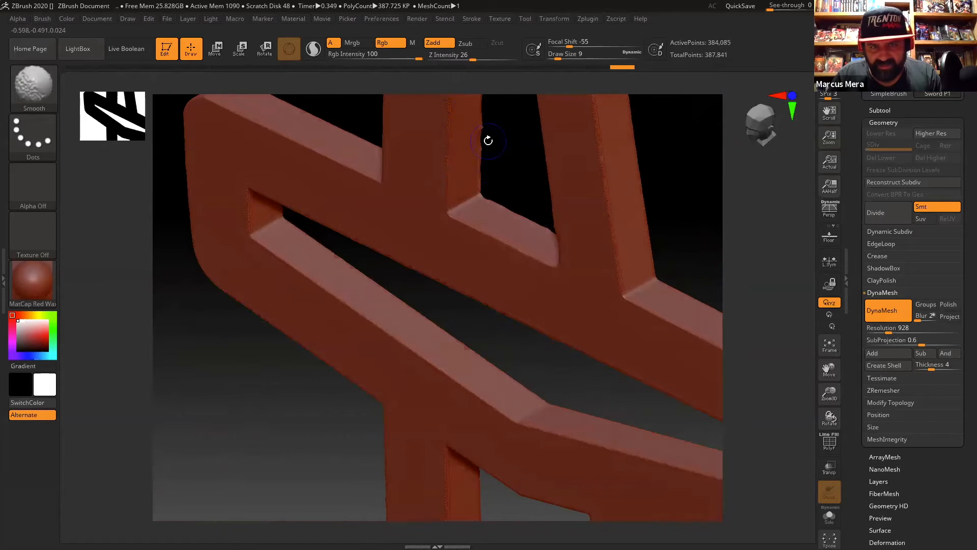
{"action": "mouse_move", "coordinate": [480, 136]}
{"action": "right_mouse_down"}
{"action": "mouse_move", "coordinate": [514, 207]}
{"action": "mouse_move", "coordinate": [519, 192]}
{"action": "right_mouse_up"}
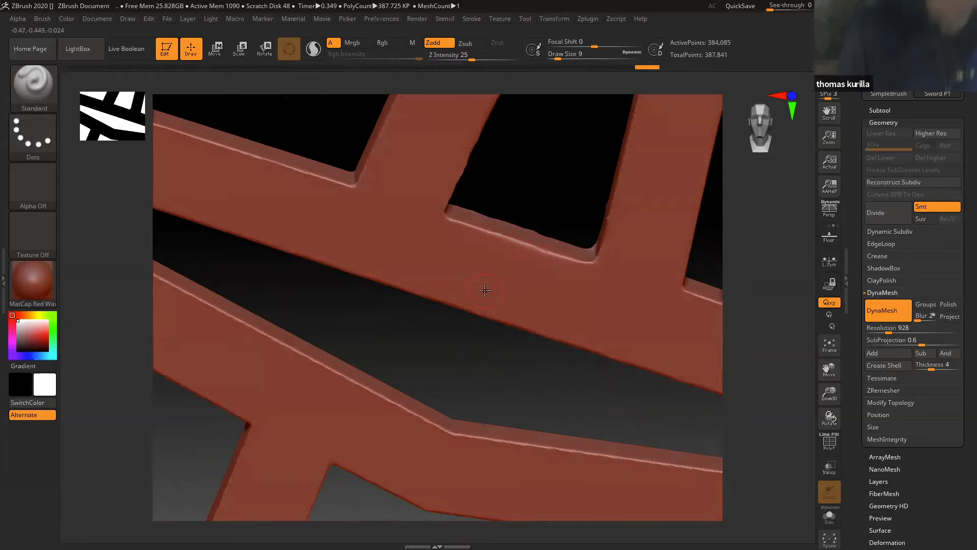
Choose the DamStandard brush for carving grooves into the sword's guard.
{"action": "right_click_drag", "start_coordinate": [448, 328], "coordinate": [488, 264]}
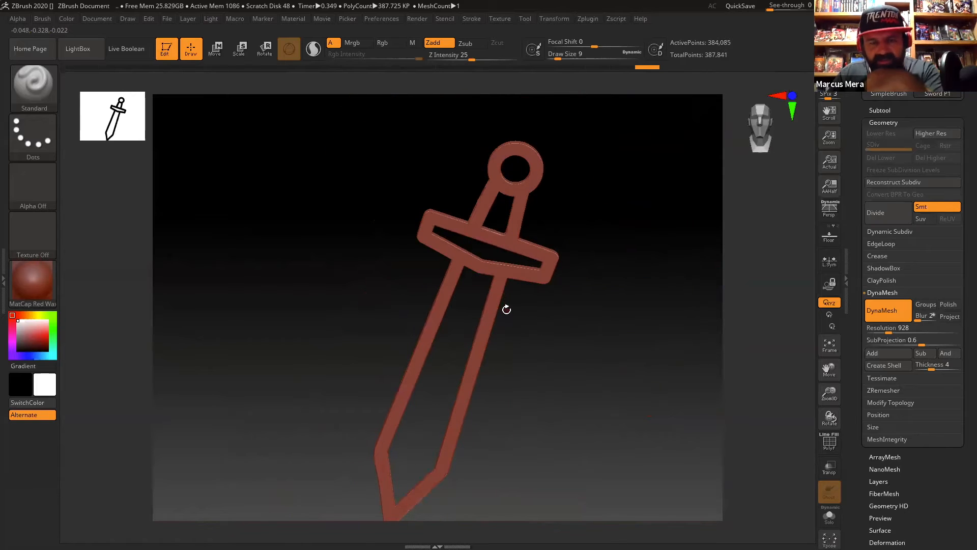
{"action": "right_click_drag", "start_coordinate": [506, 309], "coordinate": [436, 212]}
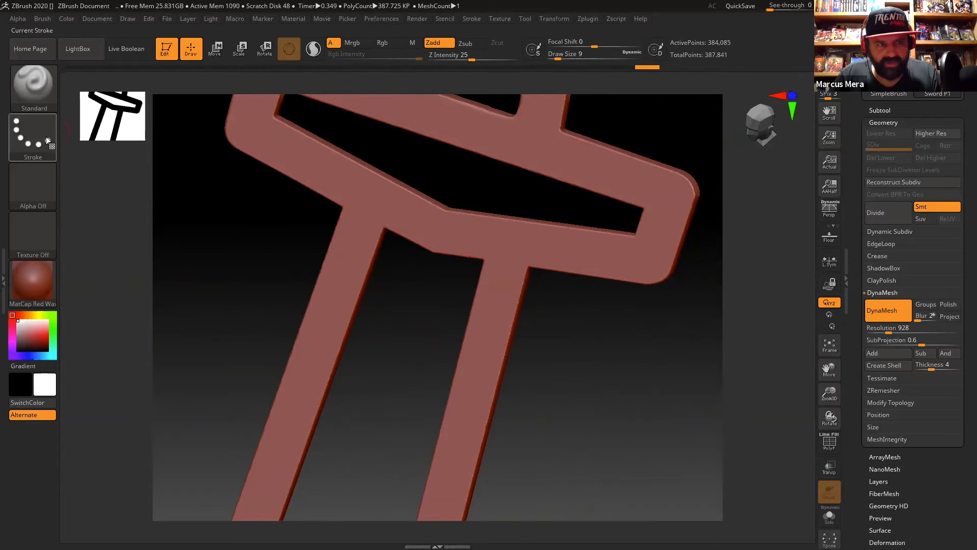
{"action": "left_click", "coordinate": [39, 94]}
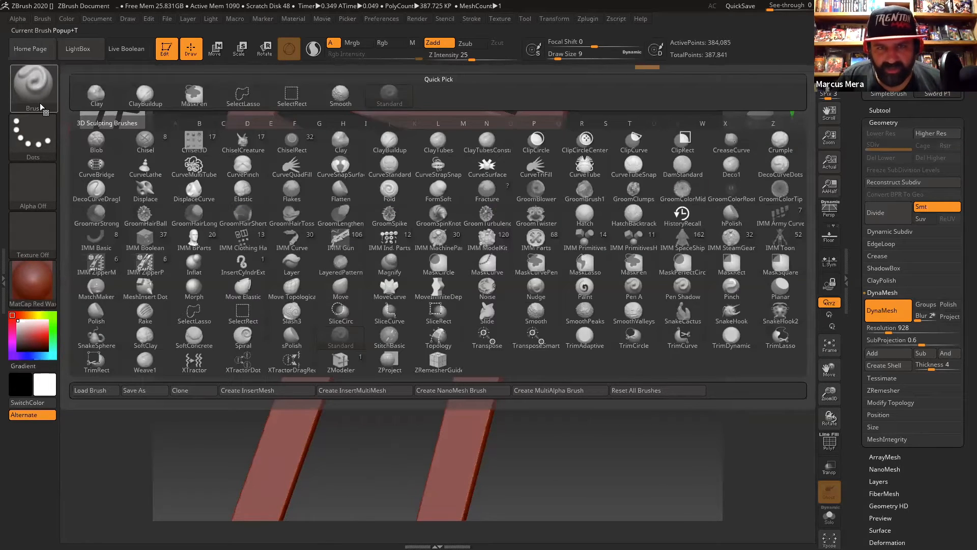
{"action": "left_click", "coordinate": [39, 102]}
{"action": "left_click", "coordinate": [33, 88]}
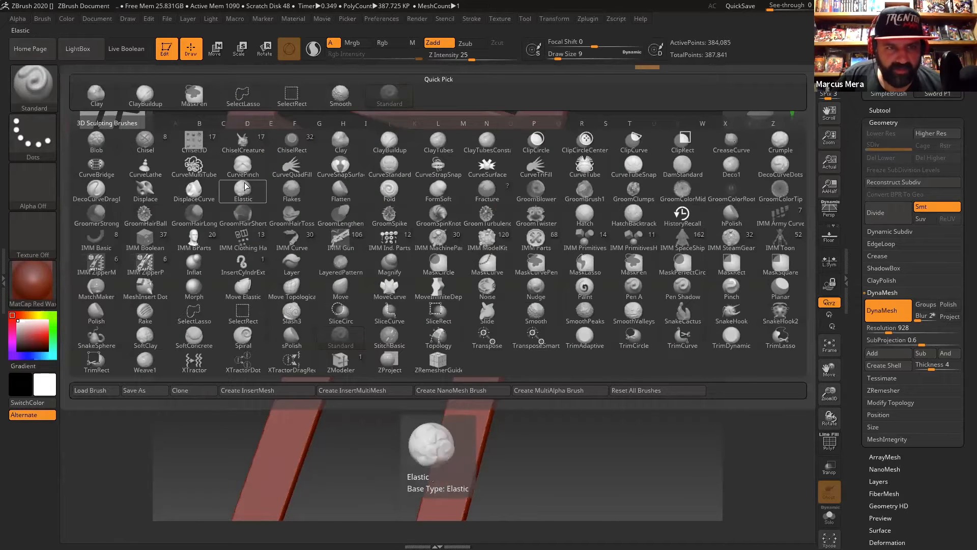
{"action": "key", "text": "d"}
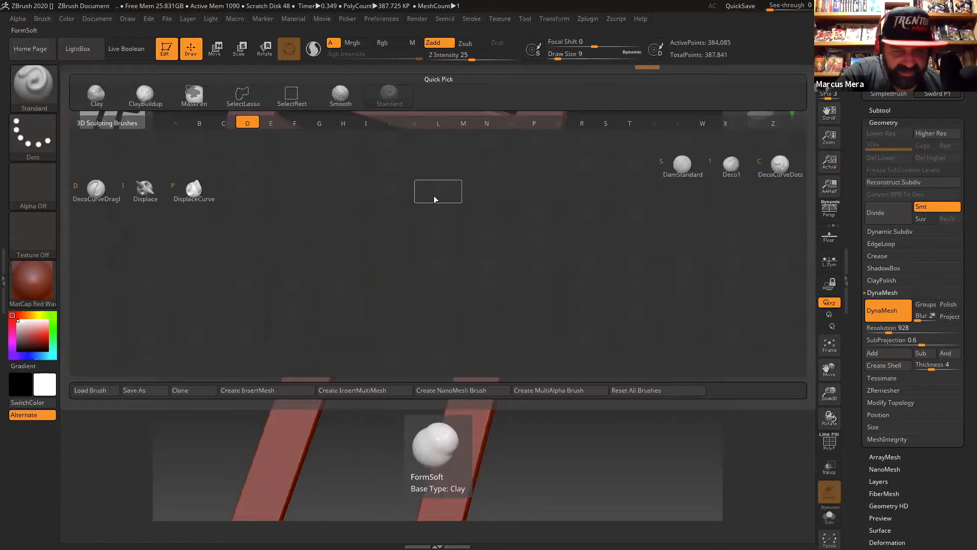
{"action": "left_click", "coordinate": [671, 163]}
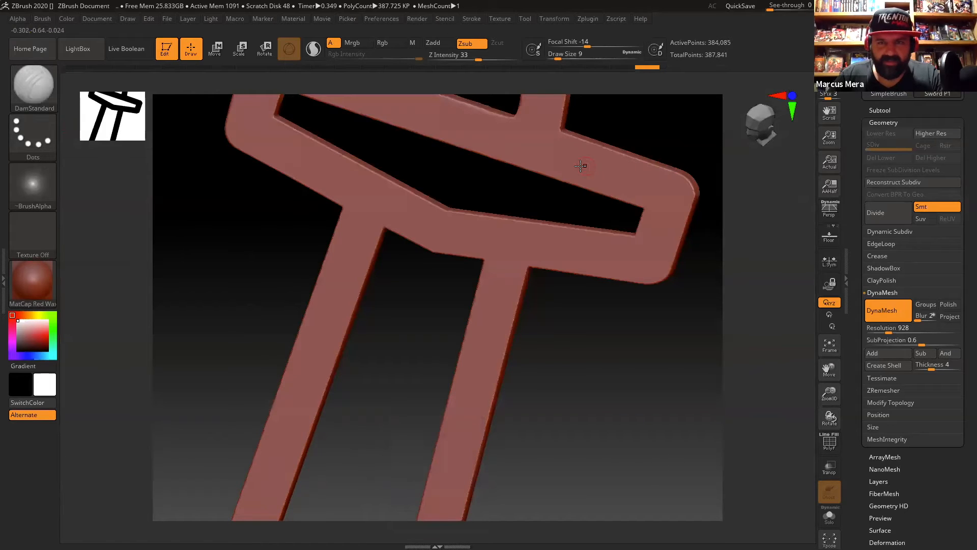
Test a straight groove on the guard's grip-side bar, undo it, and carve two short zigzag grooves there instead.
{"action": "mouse_move", "coordinate": [580, 165]}
{"action": "left_mouse_down"}
{"action": "mouse_move", "coordinate": [473, 136]}
{"action": "mouse_move", "coordinate": [444, 143]}
{"action": "left_mouse_up"}
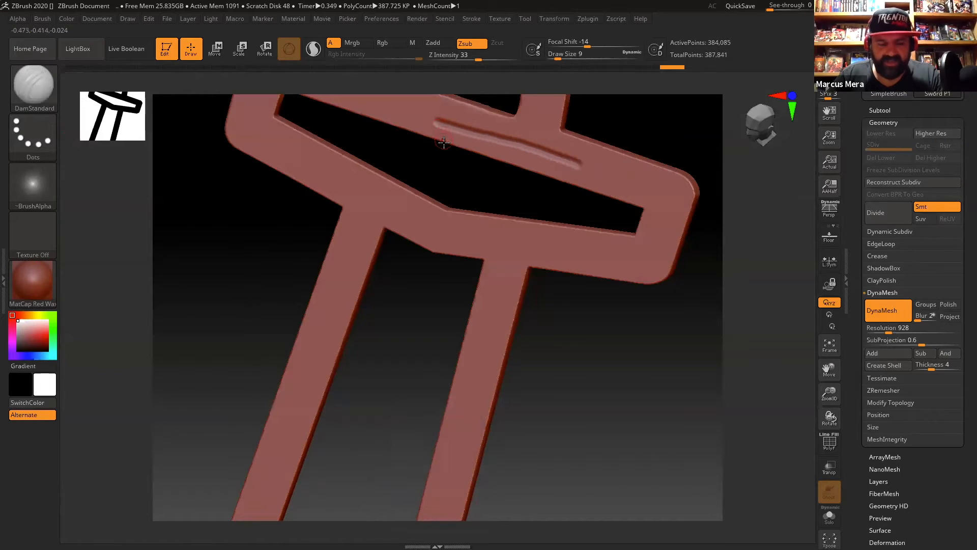
{"action": "key", "text": "ctrl+z"}
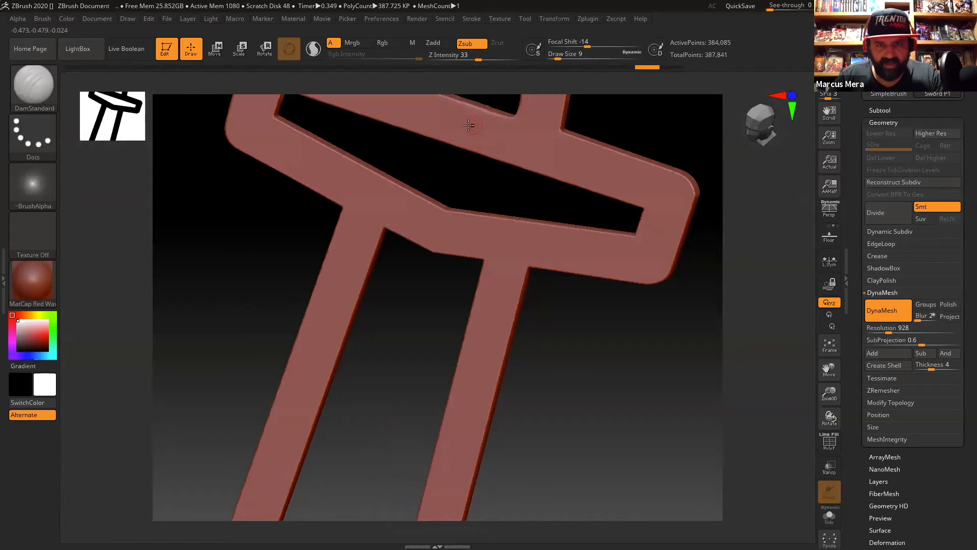
{"action": "mouse_move", "coordinate": [467, 138]}
{"action": "left_mouse_down"}
{"action": "mouse_move", "coordinate": [498, 120]}
{"action": "mouse_move", "coordinate": [536, 158]}
{"action": "left_mouse_up"}
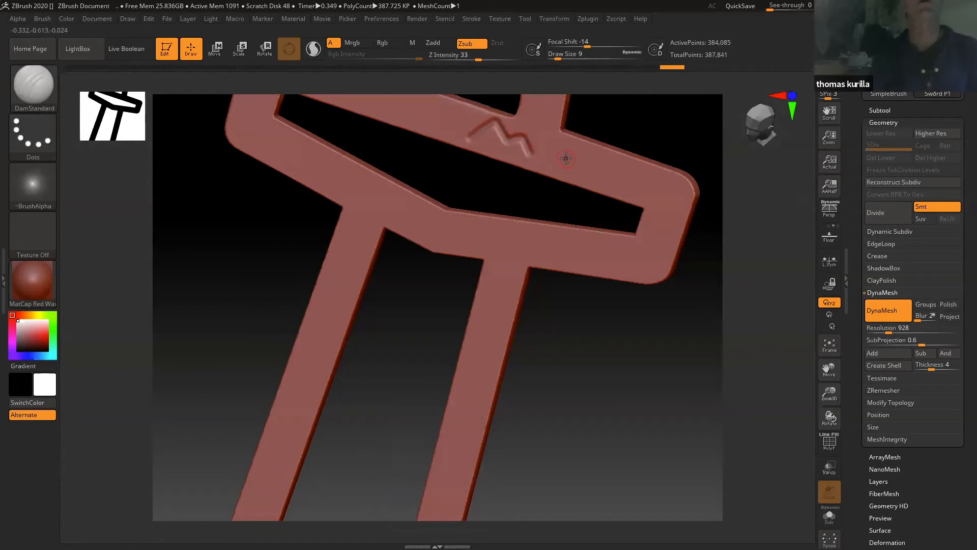
{"action": "mouse_move", "coordinate": [554, 157]}
{"action": "left_mouse_down"}
{"action": "mouse_move", "coordinate": [582, 153]}
{"action": "mouse_move", "coordinate": [619, 176]}
{"action": "mouse_move", "coordinate": [653, 179]}
{"action": "left_mouse_up"}
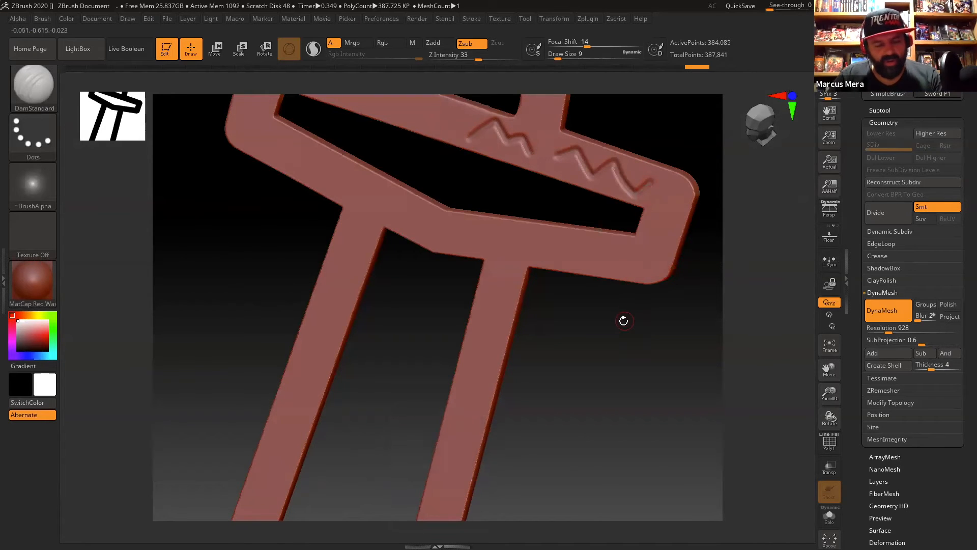
Try carving a curved groove where the grip meets the guard, and undo the stroke.
{"action": "left_click_drag", "start_coordinate": [635, 345], "coordinate": [620, 342]}
{"action": "left_click_drag", "start_coordinate": [631, 368], "coordinate": [626, 408], "text": "alt"}
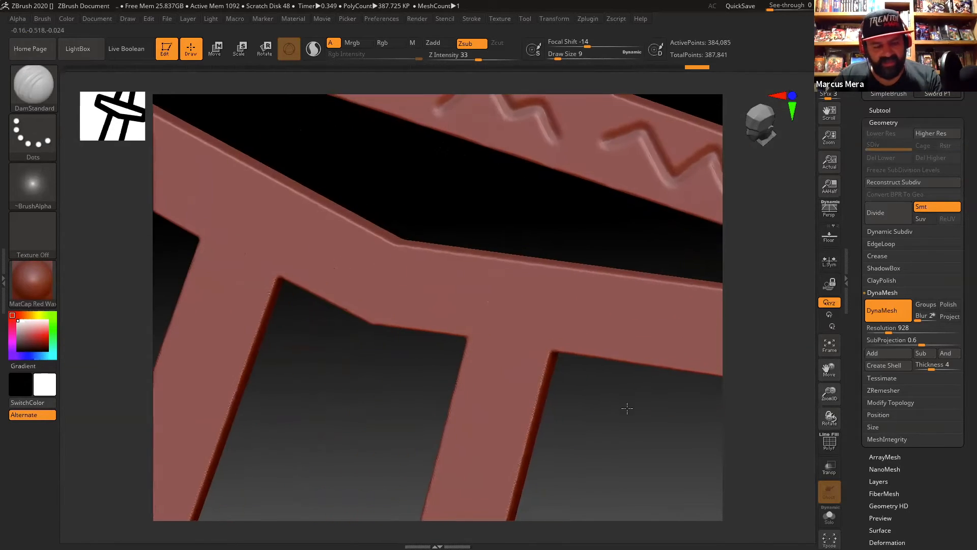
{"action": "mouse_move", "coordinate": [446, 180]}
{"action": "left_mouse_down"}
{"action": "mouse_move", "coordinate": [511, 319]}
{"action": "mouse_move", "coordinate": [375, 170]}
{"action": "left_mouse_up"}
{"action": "key", "text": "ctrl"}
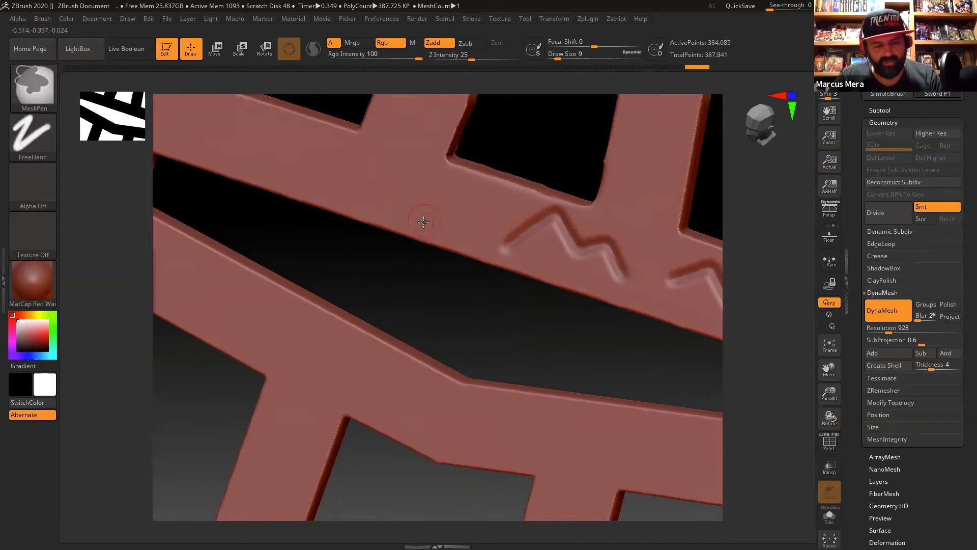
{"action": "key", "text": "shift"}
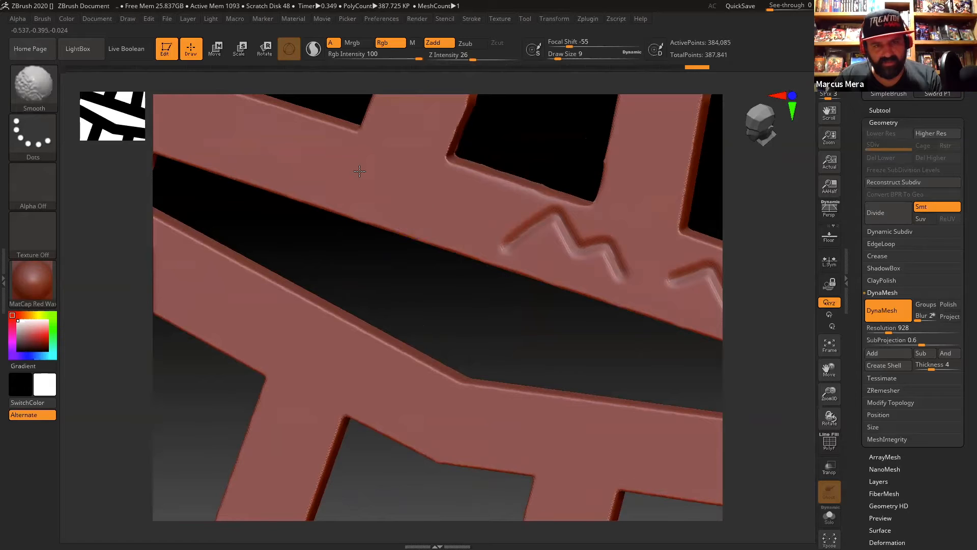
{"action": "left_click_drag", "start_coordinate": [407, 173], "coordinate": [351, 164]}
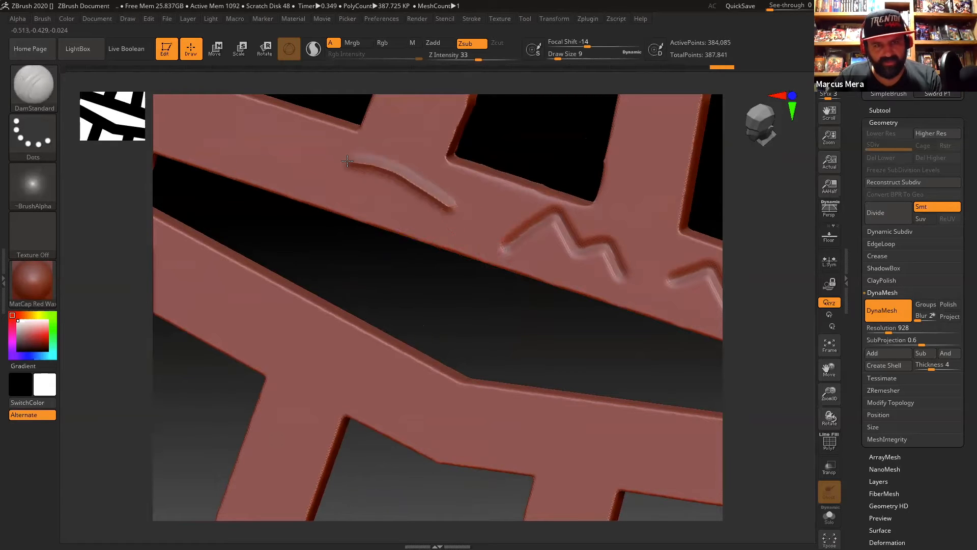
{"action": "key", "text": "ctrl+z"}
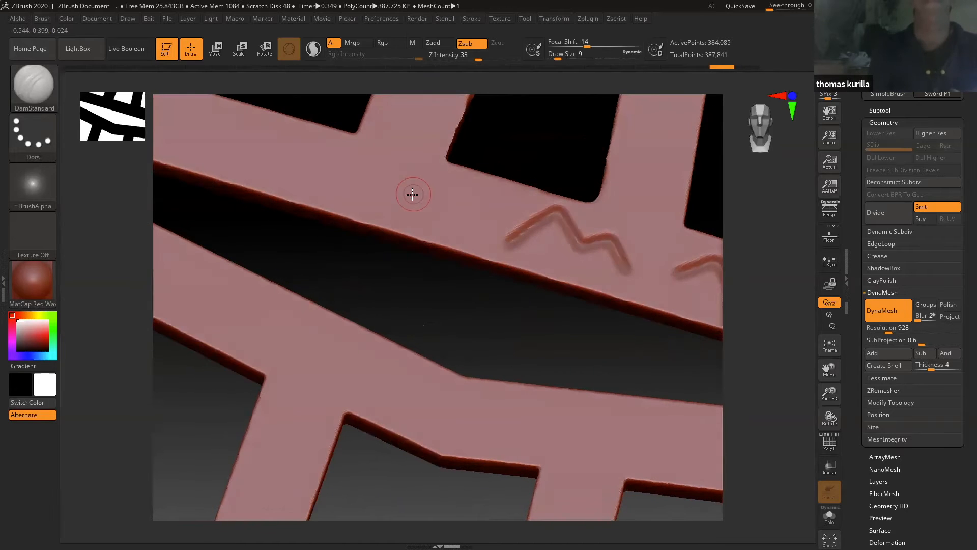
Try carving a zigzag groove along the unmarked half of the guard's grip-side bar, and undo it.
{"action": "scroll", "coordinate": [411, 192], "scroll_direction": "up", "scroll_amount": 3}
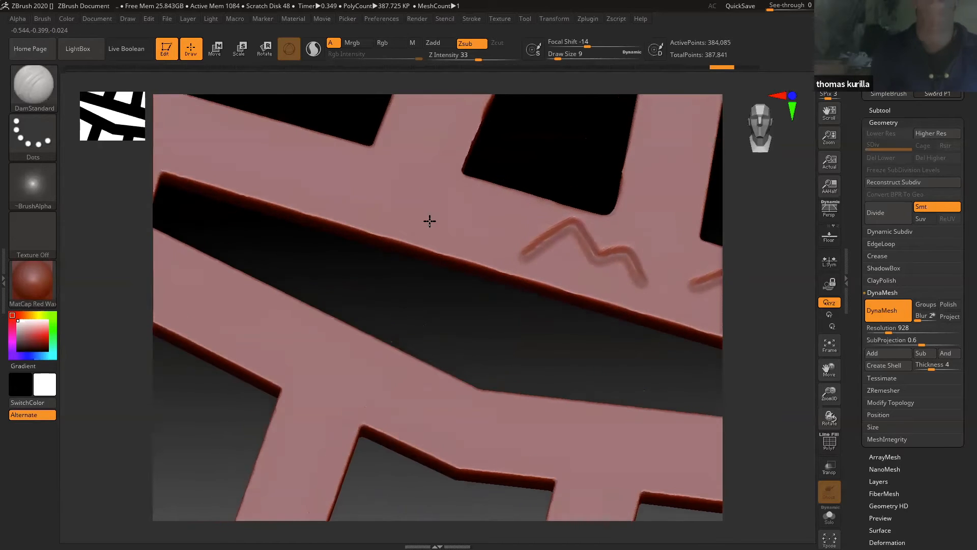
{"action": "mouse_move", "coordinate": [422, 238]}
{"action": "right_mouse_down", "text": "ctrl"}
{"action": "mouse_move", "coordinate": [371, 143]}
{"action": "mouse_move", "coordinate": [408, 234]}
{"action": "right_mouse_up", "text": "ctrl"}
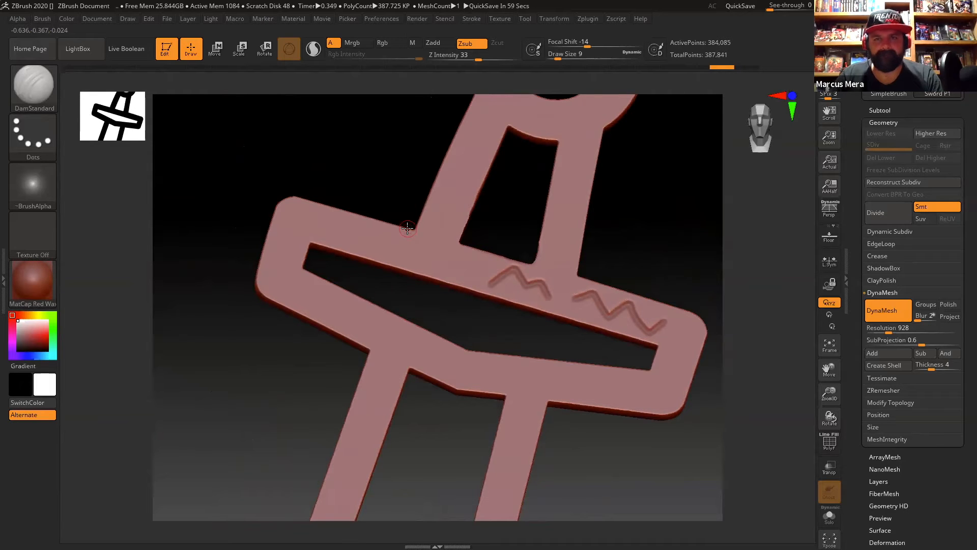
{"action": "mouse_move", "coordinate": [370, 253]}
{"action": "right_mouse_down"}
{"action": "mouse_move", "coordinate": [387, 315]}
{"action": "mouse_move", "coordinate": [338, 229]}
{"action": "right_mouse_up"}
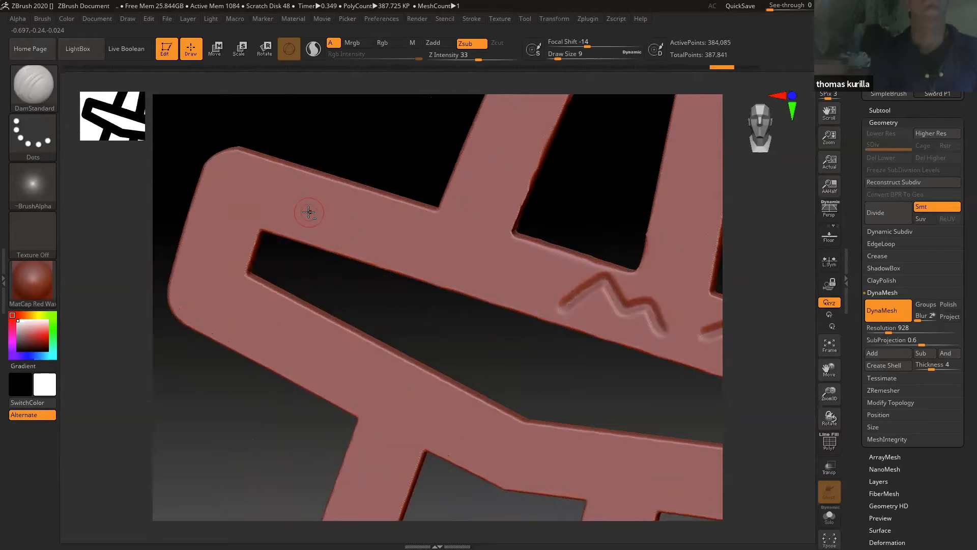
{"action": "mouse_move", "coordinate": [277, 215]}
{"action": "left_mouse_down"}
{"action": "mouse_move", "coordinate": [323, 198]}
{"action": "mouse_move", "coordinate": [358, 238]}
{"action": "mouse_move", "coordinate": [391, 226]}
{"action": "mouse_move", "coordinate": [421, 255]}
{"action": "mouse_move", "coordinate": [461, 245]}
{"action": "mouse_move", "coordinate": [484, 285]}
{"action": "mouse_move", "coordinate": [542, 281]}
{"action": "mouse_move", "coordinate": [550, 304]}
{"action": "left_mouse_up"}
{"action": "right_click_drag", "start_coordinate": [607, 319], "coordinate": [629, 486]}
{"action": "right_click_drag", "start_coordinate": [549, 387], "coordinate": [487, 331]}
{"action": "key", "text": "ctrl+z"}
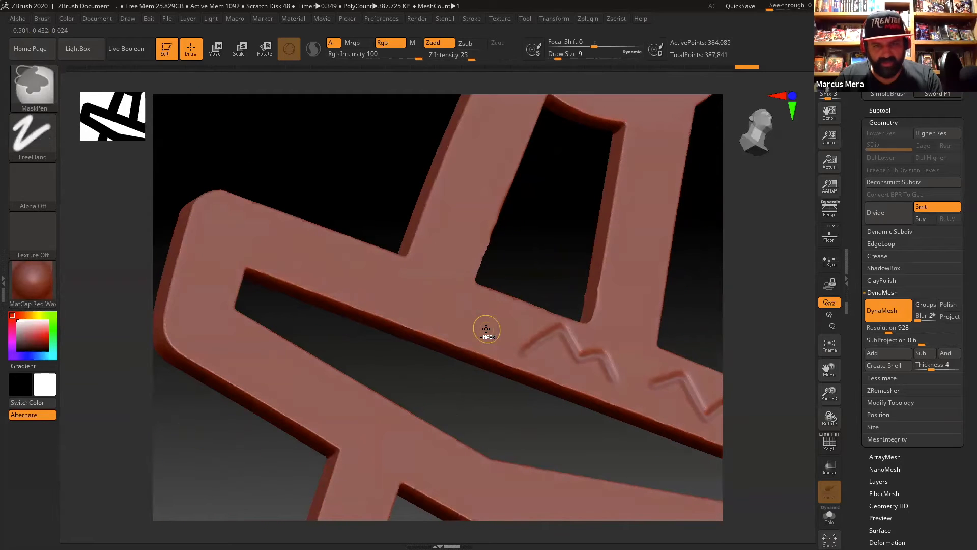
Set the DamStandard brush's Z Intensity to 100 and carve a deep zigzag along the unmarked half of the guard's grip-side bar.
{"action": "right_click_drag", "start_coordinate": [390, 265], "coordinate": [376, 264], "text": "shift"}
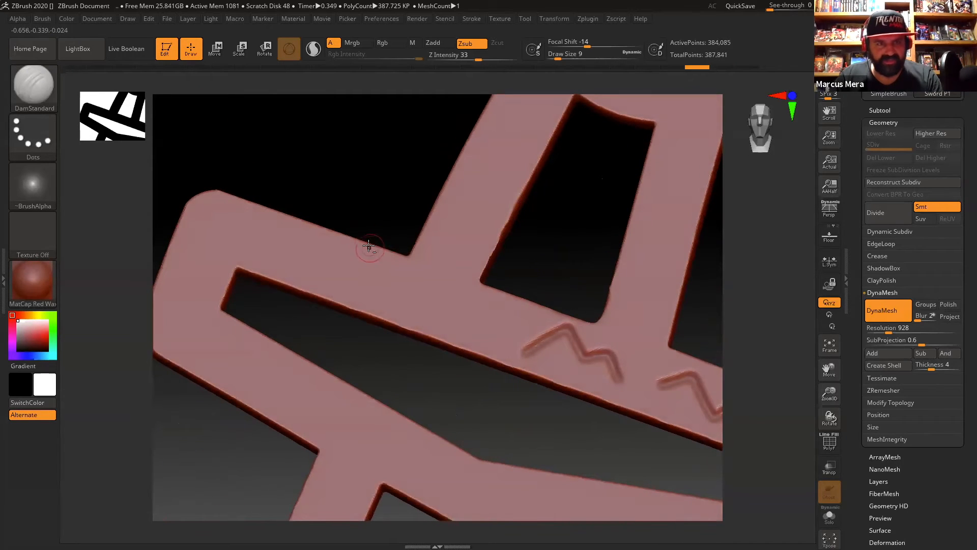
{"action": "left_click", "coordinate": [477, 60]}
{"action": "left_click_drag", "start_coordinate": [485, 60], "coordinate": [520, 60]}
{"action": "mouse_move", "coordinate": [254, 262]}
{"action": "left_mouse_down"}
{"action": "mouse_move", "coordinate": [306, 237]}
{"action": "mouse_move", "coordinate": [329, 273]}
{"action": "mouse_move", "coordinate": [393, 273]}
{"action": "mouse_move", "coordinate": [432, 313]}
{"action": "mouse_move", "coordinate": [491, 318]}
{"action": "mouse_move", "coordinate": [528, 336]}
{"action": "left_mouse_up"}
Carve a matching zigzag groove along the guard's blade-side bar.
{"action": "right_click_drag", "start_coordinate": [527, 336], "coordinate": [553, 229]}
{"action": "right_click_drag", "start_coordinate": [555, 305], "coordinate": [528, 365], "text": "ctrl"}
{"action": "right_click_drag", "start_coordinate": [536, 415], "coordinate": [555, 448], "text": "alt"}
{"action": "right_click_drag", "start_coordinate": [507, 307], "coordinate": [493, 404], "text": "ctrl"}
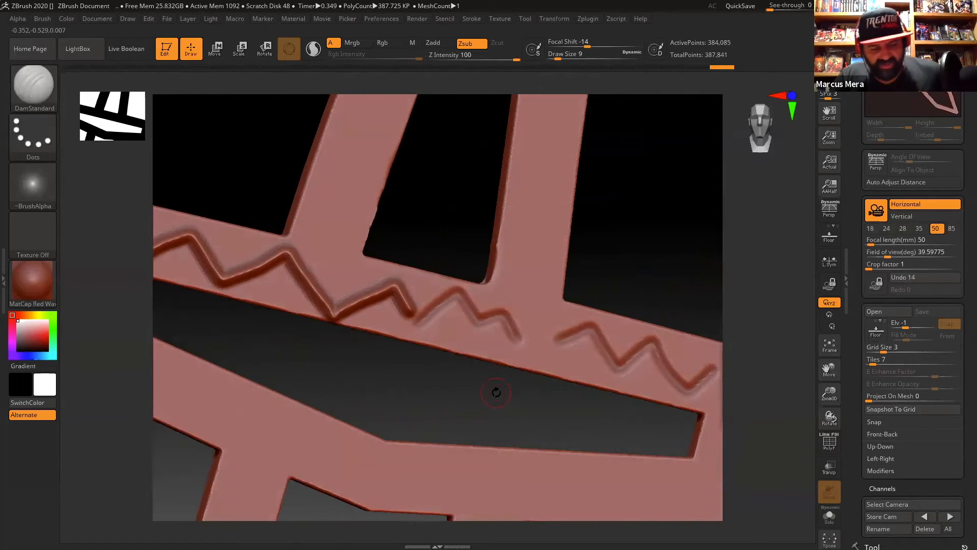
{"action": "right_click_drag", "start_coordinate": [478, 364], "coordinate": [683, 348], "text": "alt"}
{"action": "mouse_move", "coordinate": [273, 338]}
{"action": "left_mouse_down"}
{"action": "mouse_move", "coordinate": [316, 336]}
{"action": "mouse_move", "coordinate": [399, 358]}
{"action": "mouse_move", "coordinate": [433, 415]}
{"action": "mouse_move", "coordinate": [566, 464]}
{"action": "mouse_move", "coordinate": [622, 441]}
{"action": "mouse_move", "coordinate": [692, 436]}
{"action": "left_mouse_up"}
Carve short straight grooves across the guard's rounded end and start a slanted groove at the base of the grip.
{"action": "left_click_drag", "start_coordinate": [745, 485], "coordinate": [733, 422]}
{"action": "left_click_drag", "start_coordinate": [615, 402], "coordinate": [306, 389], "text": "alt"}
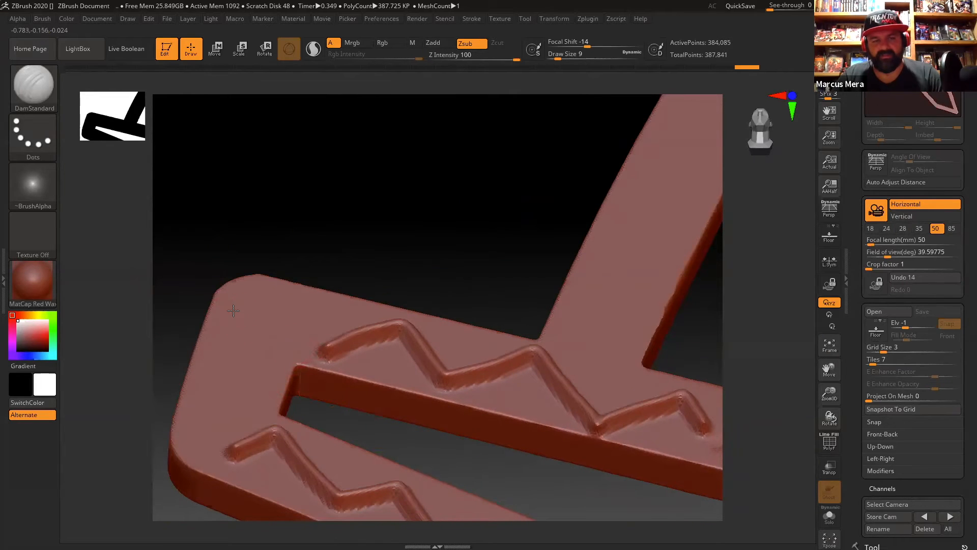
{"action": "left_click_drag", "start_coordinate": [231, 308], "coordinate": [279, 363]}
{"action": "mouse_move", "coordinate": [210, 411]}
{"action": "left_mouse_down"}
{"action": "mouse_move", "coordinate": [272, 381]}
{"action": "mouse_move", "coordinate": [387, 393]}
{"action": "mouse_move", "coordinate": [402, 460]}
{"action": "mouse_move", "coordinate": [445, 380]}
{"action": "mouse_move", "coordinate": [401, 295]}
{"action": "mouse_move", "coordinate": [456, 335]}
{"action": "mouse_move", "coordinate": [479, 460]}
{"action": "mouse_move", "coordinate": [489, 337]}
{"action": "mouse_move", "coordinate": [436, 393]}
{"action": "mouse_move", "coordinate": [446, 408]}
{"action": "left_mouse_up"}
Carve a row of parallel slanted grooves up one side of the grip, from the guard to the pommel ring.
{"action": "left_click_drag", "start_coordinate": [454, 346], "coordinate": [485, 397]}
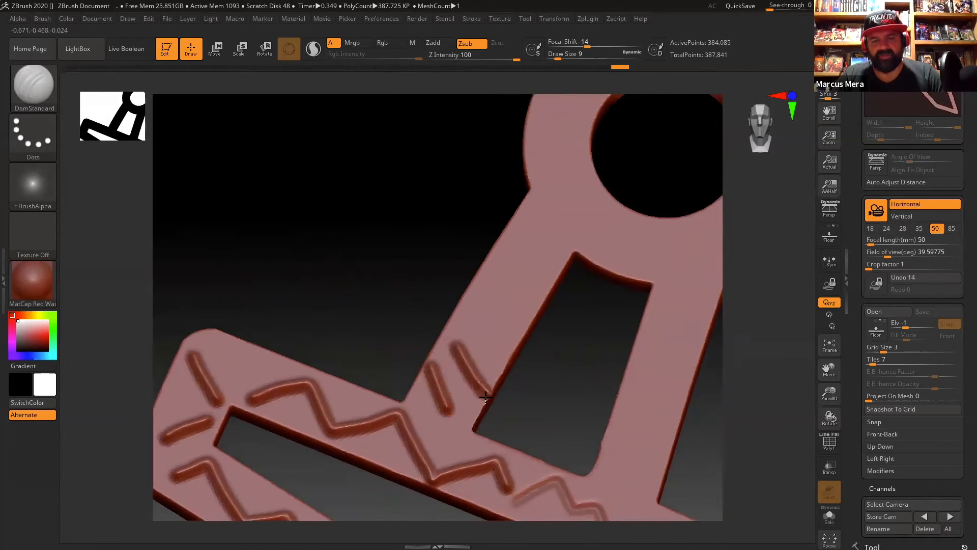
{"action": "left_click_drag", "start_coordinate": [465, 317], "coordinate": [488, 351]}
{"action": "left_click_drag", "start_coordinate": [488, 288], "coordinate": [518, 326]}
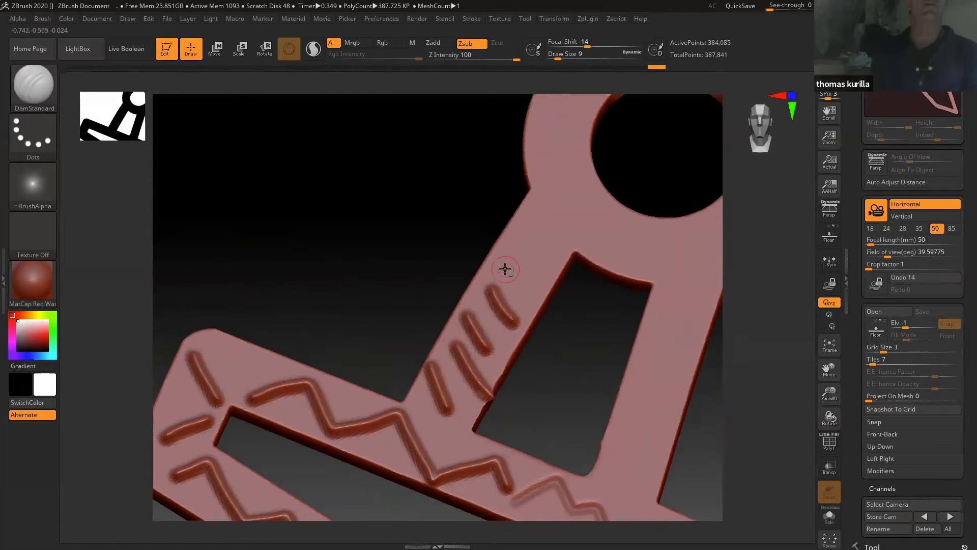
{"action": "left_click_drag", "start_coordinate": [504, 265], "coordinate": [537, 300]}
{"action": "left_click_drag", "start_coordinate": [523, 236], "coordinate": [560, 280]}
{"action": "left_click_drag", "start_coordinate": [533, 206], "coordinate": [571, 258]}
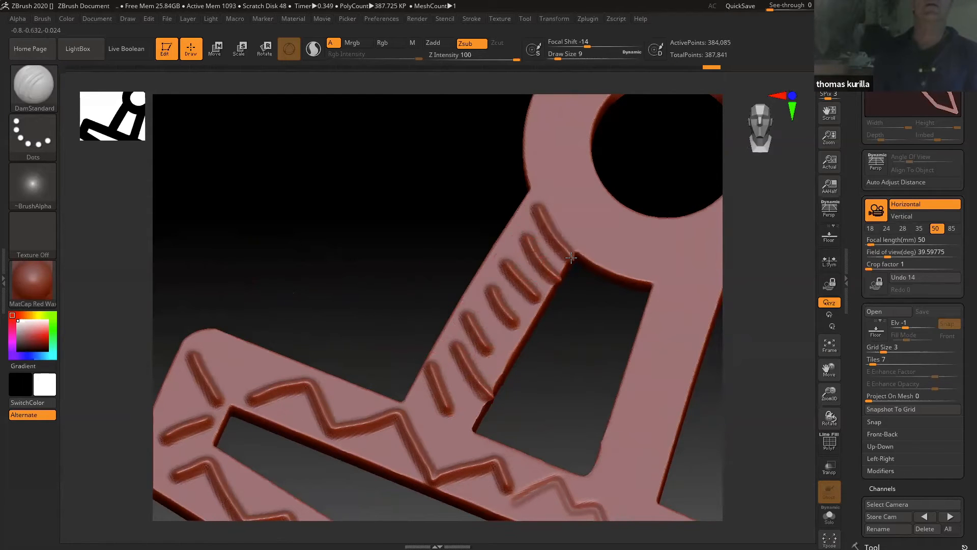
Carve radial grooves around the pommel ring and a row of short slanted grooves down the other side of the grip.
{"action": "left_click_drag", "start_coordinate": [605, 326], "coordinate": [549, 241], "text": "alt"}
{"action": "left_click_drag", "start_coordinate": [605, 356], "coordinate": [522, 313], "text": "alt"}
{"action": "mouse_move", "coordinate": [482, 276]}
{"action": "left_mouse_down"}
{"action": "mouse_move", "coordinate": [507, 277]}
{"action": "mouse_move", "coordinate": [504, 253]}
{"action": "mouse_move", "coordinate": [531, 191]}
{"action": "mouse_move", "coordinate": [526, 204]}
{"action": "left_mouse_up"}
{"action": "left_click_drag", "start_coordinate": [526, 237], "coordinate": [529, 517], "text": "alt"}
{"action": "mouse_move", "coordinate": [475, 289]}
{"action": "left_mouse_down"}
{"action": "mouse_move", "coordinate": [456, 293]}
{"action": "mouse_move", "coordinate": [471, 347]}
{"action": "mouse_move", "coordinate": [516, 366]}
{"action": "left_mouse_up"}
{"action": "mouse_move", "coordinate": [523, 331]}
{"action": "left_mouse_down"}
{"action": "mouse_move", "coordinate": [538, 356]}
{"action": "mouse_move", "coordinate": [554, 338]}
{"action": "mouse_move", "coordinate": [573, 285]}
{"action": "mouse_move", "coordinate": [559, 259]}
{"action": "mouse_move", "coordinate": [532, 246]}
{"action": "mouse_move", "coordinate": [499, 247]}
{"action": "mouse_move", "coordinate": [461, 266]}
{"action": "left_mouse_up"}
{"action": "left_click_drag", "start_coordinate": [544, 391], "coordinate": [458, 196], "text": "alt"}
{"action": "left_click_drag", "start_coordinate": [564, 323], "coordinate": [609, 468]}
{"action": "left_click_drag", "start_coordinate": [583, 351], "coordinate": [646, 469]}
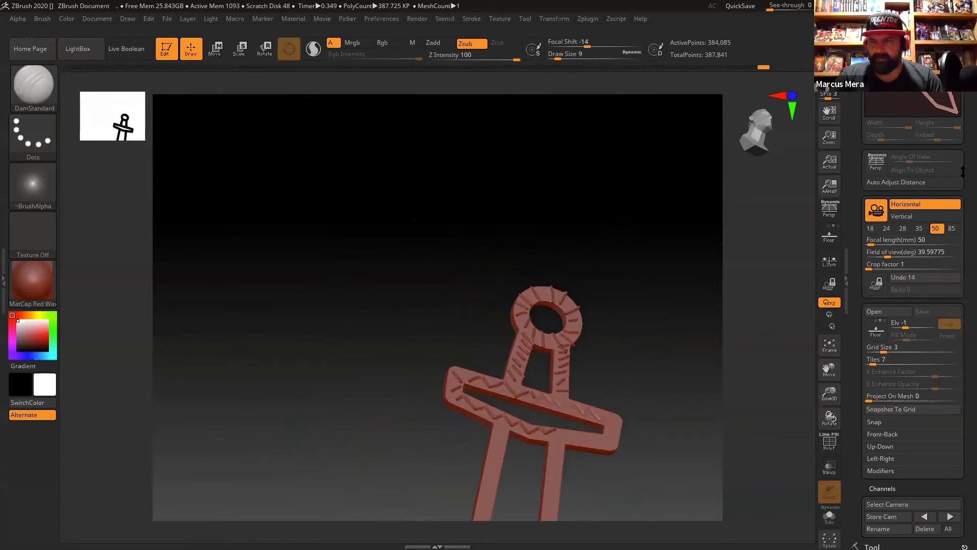
Export the sword mesh to the Desktop in OBJ format as "Sword P1 out of Z".
{"action": "scroll", "coordinate": [964, 152], "scroll_direction": "up", "scroll_amount": 3}
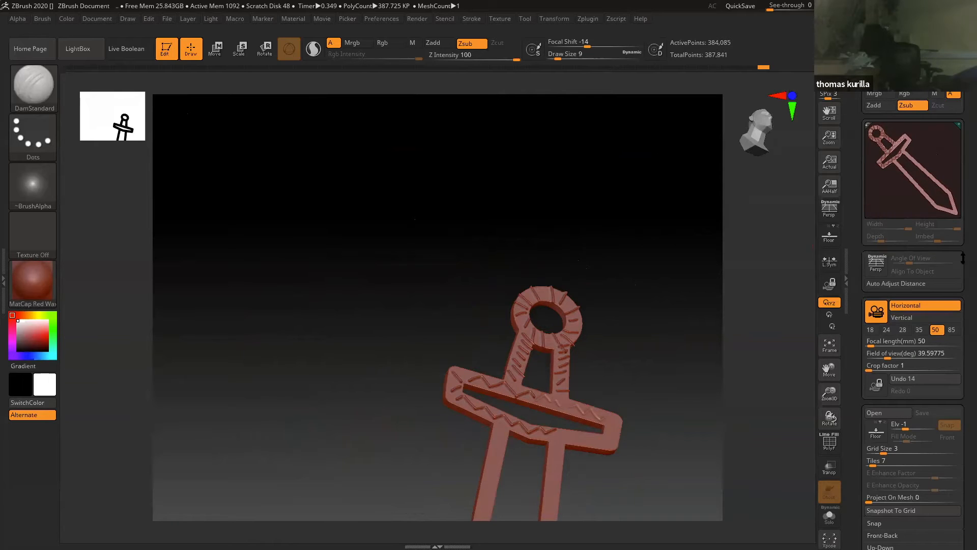
{"action": "scroll", "coordinate": [963, 258], "scroll_direction": "down", "scroll_amount": 5}
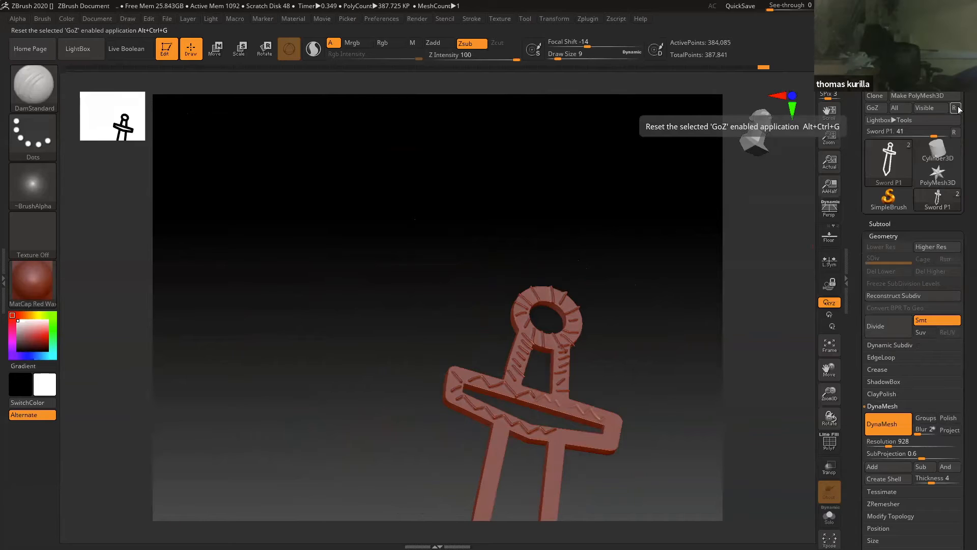
{"action": "left_click", "coordinate": [920, 88]}
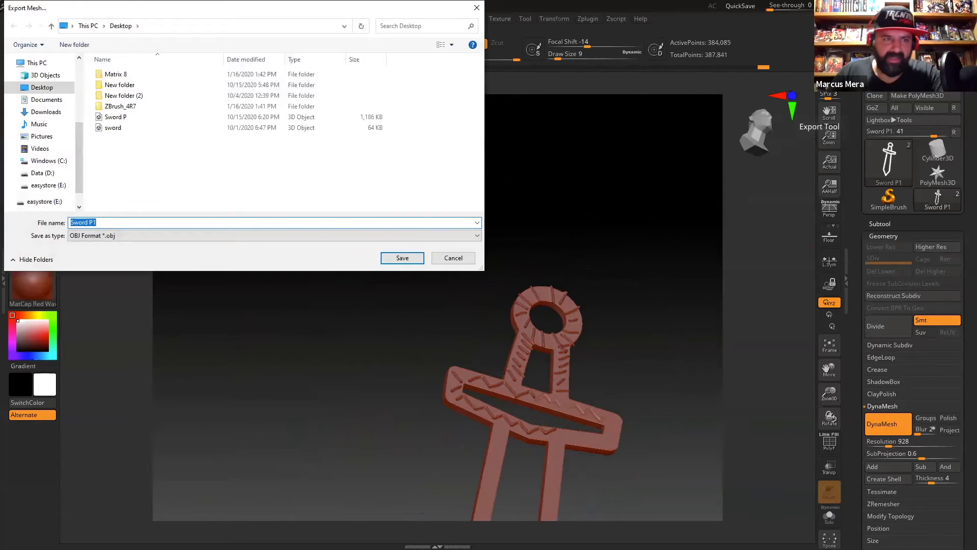
{"action": "left_click", "coordinate": [110, 223]}
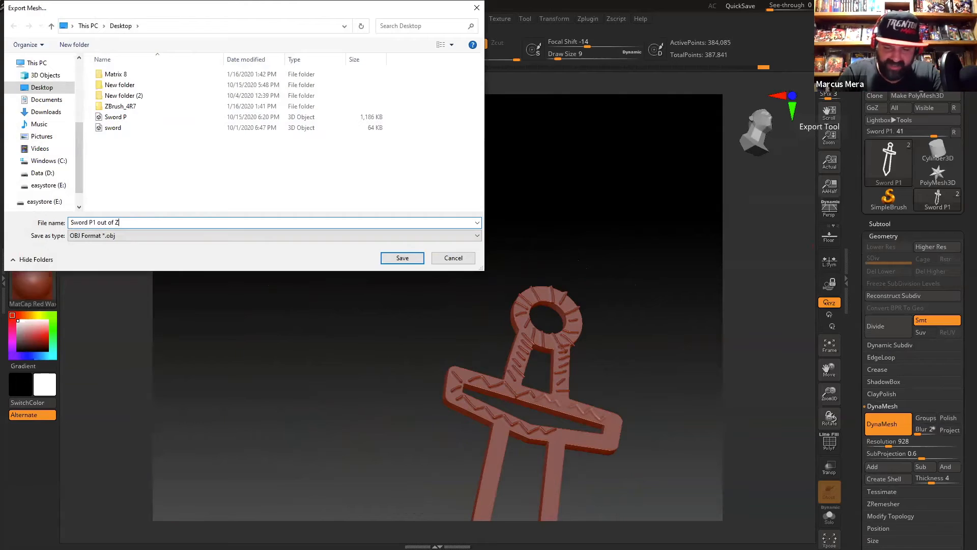
{"action": "key", "text": "Return"}
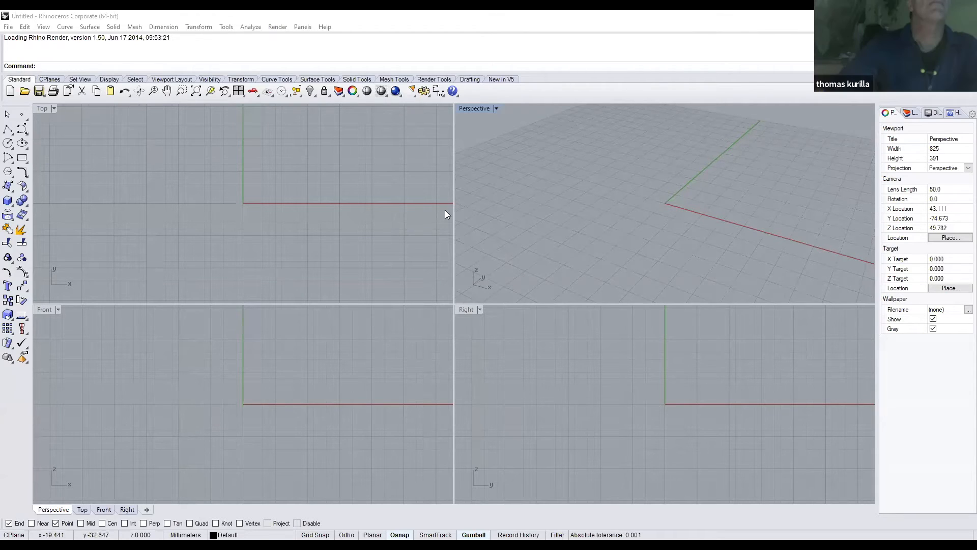
Switch to Rhinoceros and import "Sword P1 out of Z" from the Desktop, bringing in the OBJ groups as Groups.
{"action": "left_click", "coordinate": [9, 26]}
{"action": "left_click", "coordinate": [15, 147]}
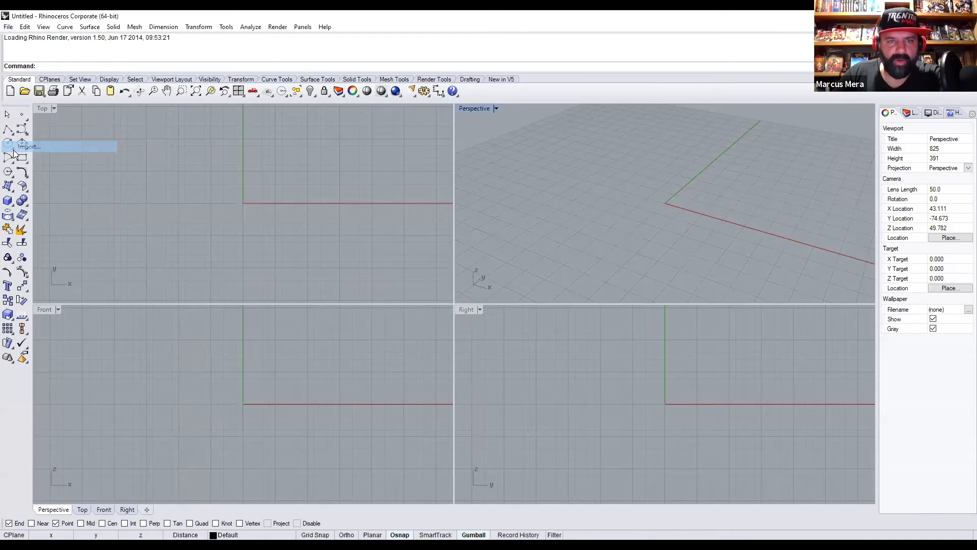
{"action": "left_click", "coordinate": [445, 283]}
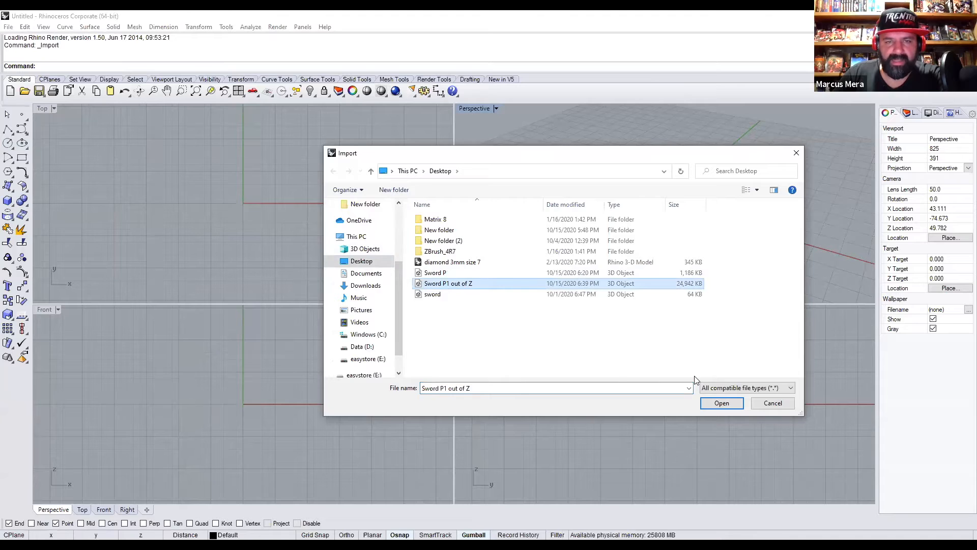
{"action": "left_click", "coordinate": [721, 404]}
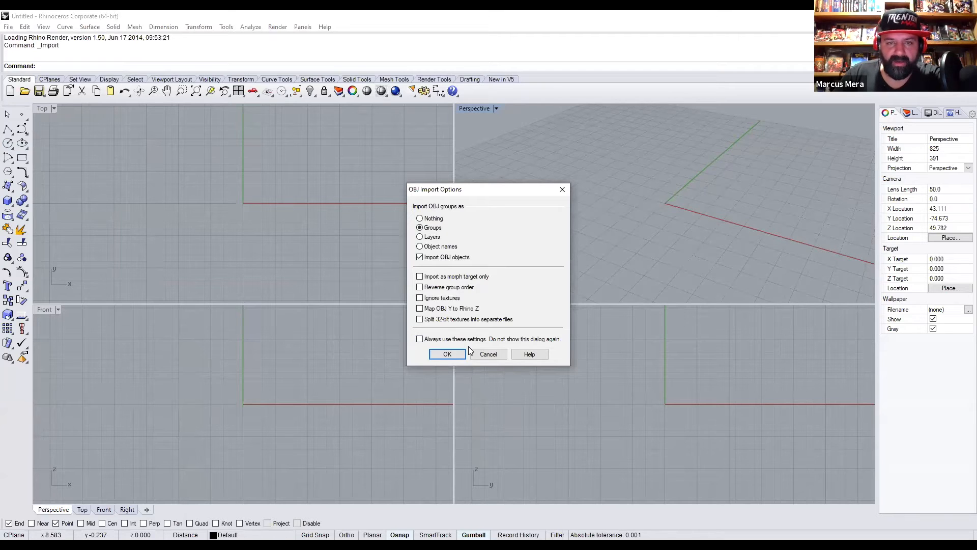
{"action": "left_click", "coordinate": [453, 353]}
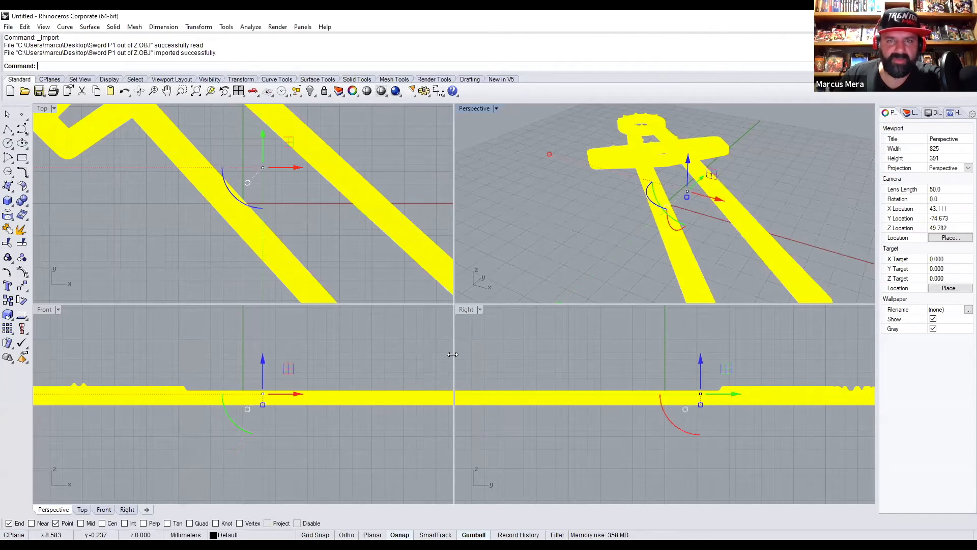
Deselect the imported sword, maximize the Perspective viewport and switch it to Rendered display mode.
{"action": "double_click", "coordinate": [474, 109]}
{"action": "right_click_drag", "start_coordinate": [435, 174], "coordinate": [277, 156]}
{"action": "scroll", "coordinate": [349, 217], "scroll_direction": "down", "scroll_amount": 6}
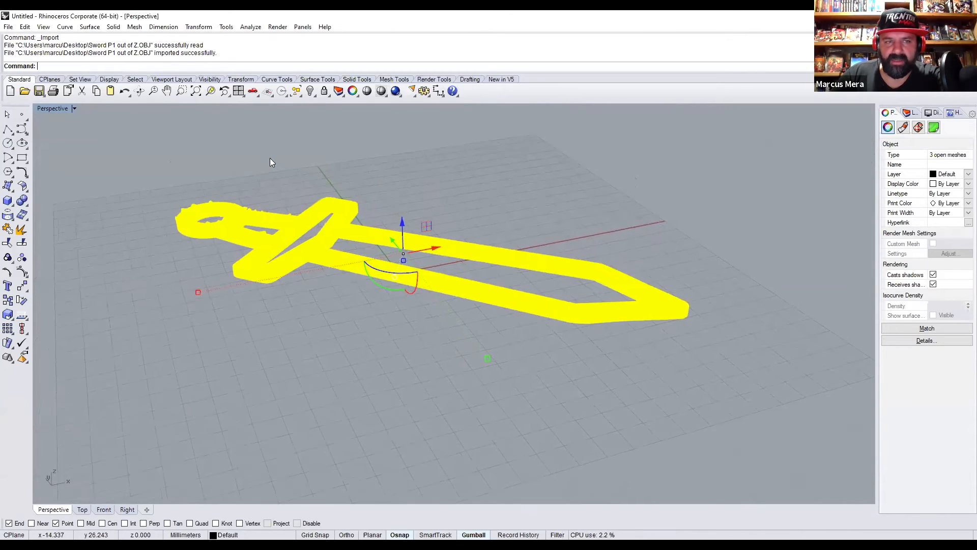
{"action": "left_click", "coordinate": [230, 149]}
{"action": "right_click_drag", "start_coordinate": [224, 247], "coordinate": [270, 237]}
{"action": "scroll", "coordinate": [270, 237], "scroll_direction": "up", "scroll_amount": 10}
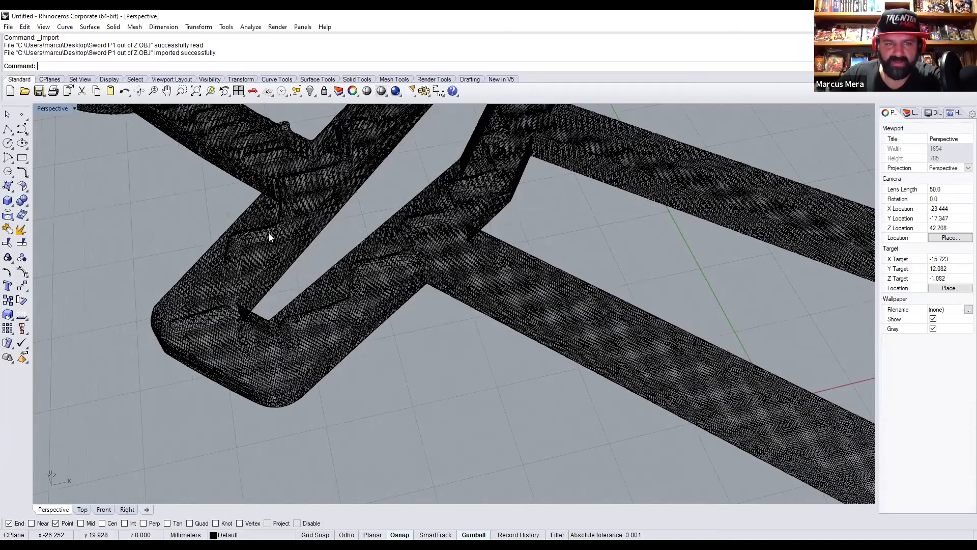
{"action": "scroll", "coordinate": [49, 111], "scroll_direction": "down", "scroll_amount": 10}
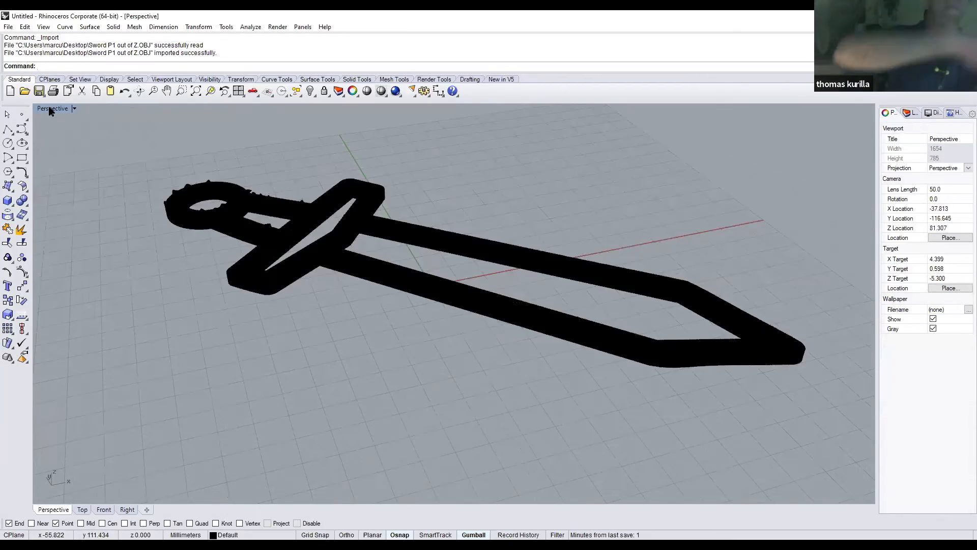
{"action": "left_click", "coordinate": [50, 110]}
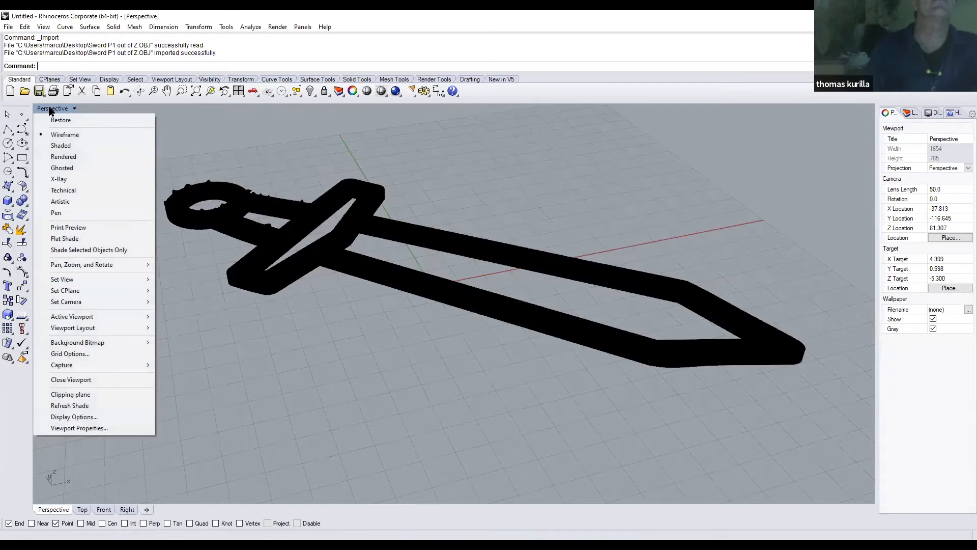
{"action": "left_click", "coordinate": [52, 156]}
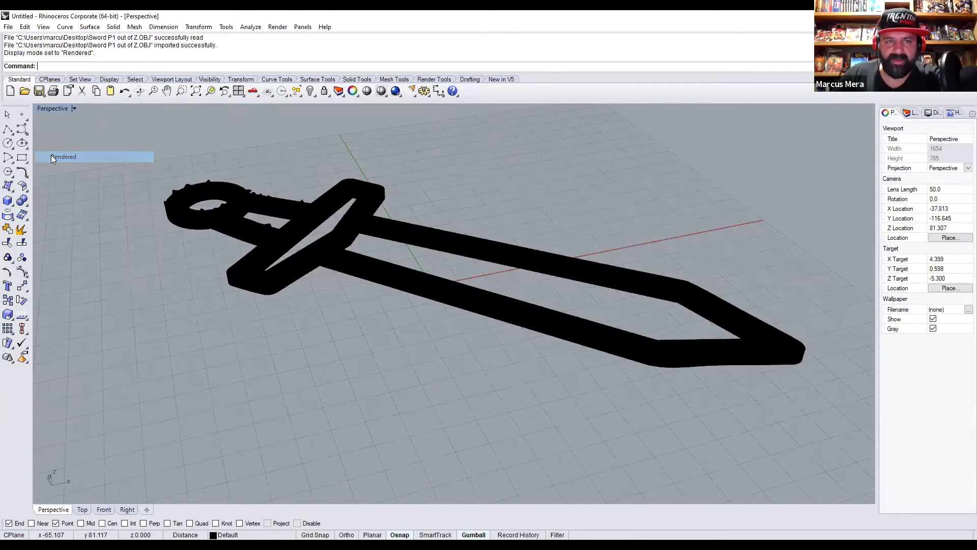
Examine the carved grooves on the sword's guard, grip and pommel ring up close and from above.
{"action": "right_click_drag", "start_coordinate": [348, 336], "coordinate": [588, 331], "text": "shift"}
{"action": "scroll", "coordinate": [587, 329], "scroll_direction": "up", "scroll_amount": 8}
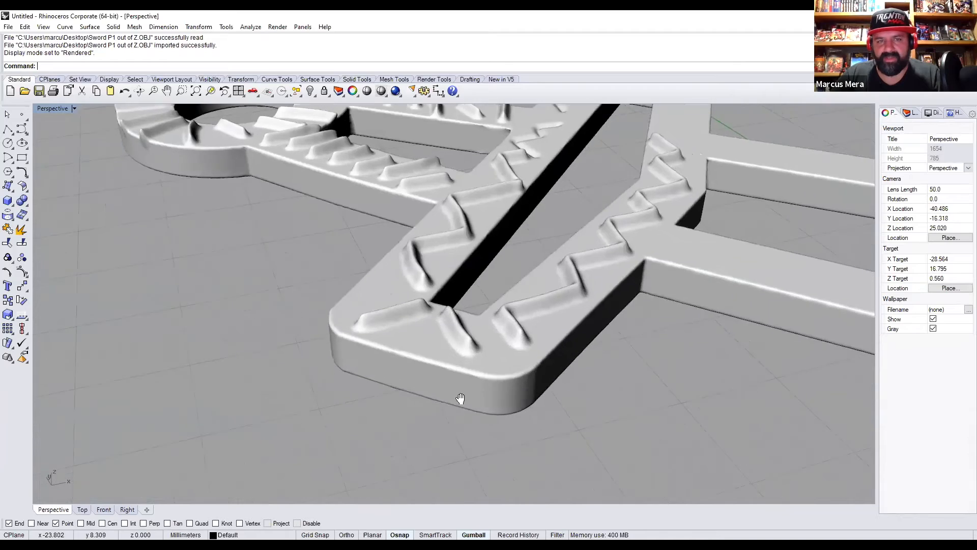
{"action": "scroll", "coordinate": [453, 416], "scroll_direction": "down", "scroll_amount": 5}
{"action": "right_click_drag", "start_coordinate": [445, 430], "coordinate": [408, 395]}
{"action": "right_click_drag", "start_coordinate": [409, 395], "coordinate": [466, 424], "text": "shift"}
{"action": "scroll", "coordinate": [428, 364], "scroll_direction": "down", "scroll_amount": 9}
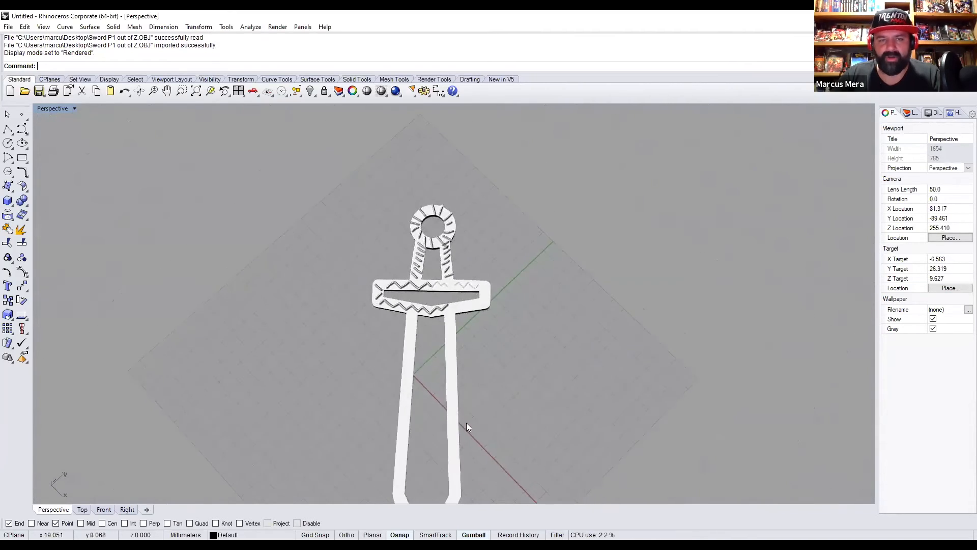
{"action": "right_click_drag", "start_coordinate": [397, 288], "coordinate": [431, 275], "text": "shift"}
{"action": "scroll", "coordinate": [479, 262], "scroll_direction": "up", "scroll_amount": 5}
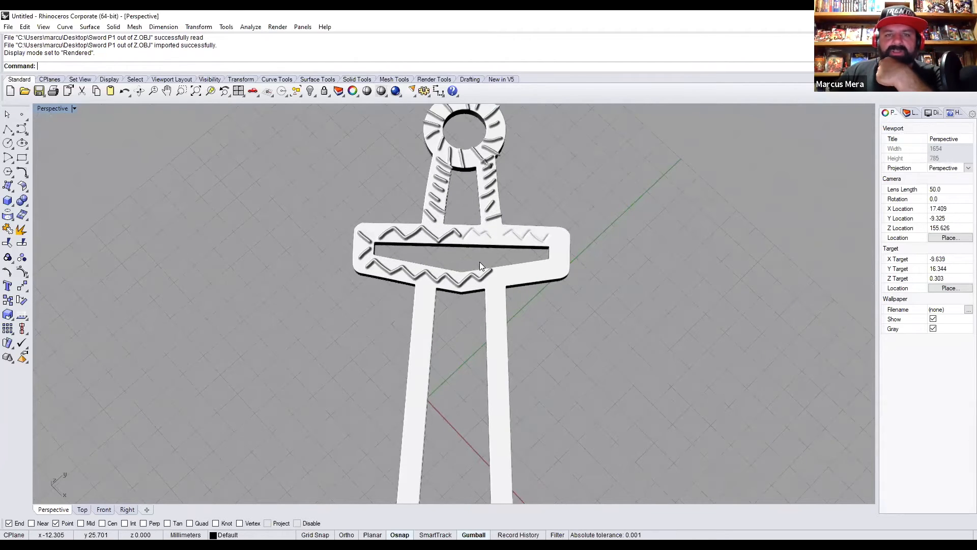
{"action": "right_click_drag", "start_coordinate": [530, 275], "coordinate": [500, 293]}
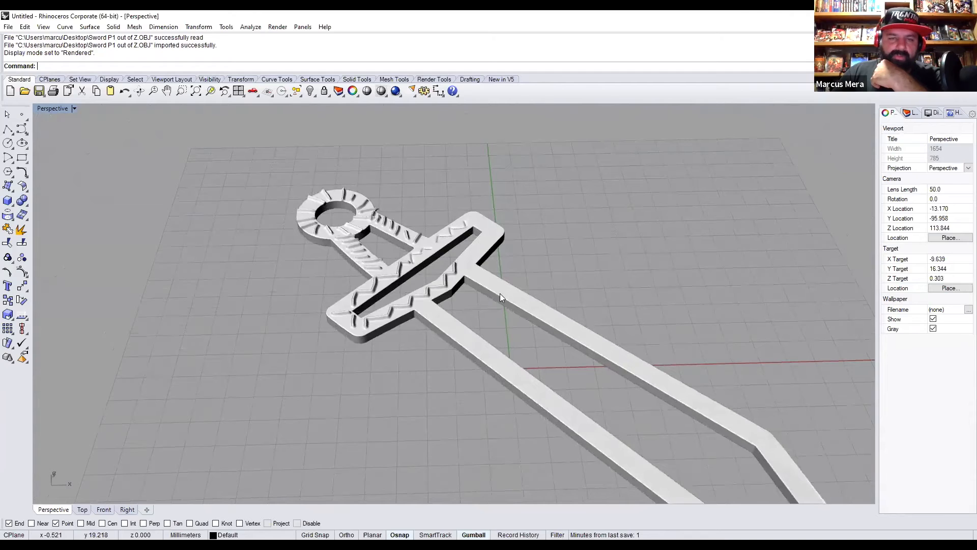
Select the sword mesh to examine its polygon density around the guard and blade, and deselect it again.
{"action": "left_click", "coordinate": [500, 294]}
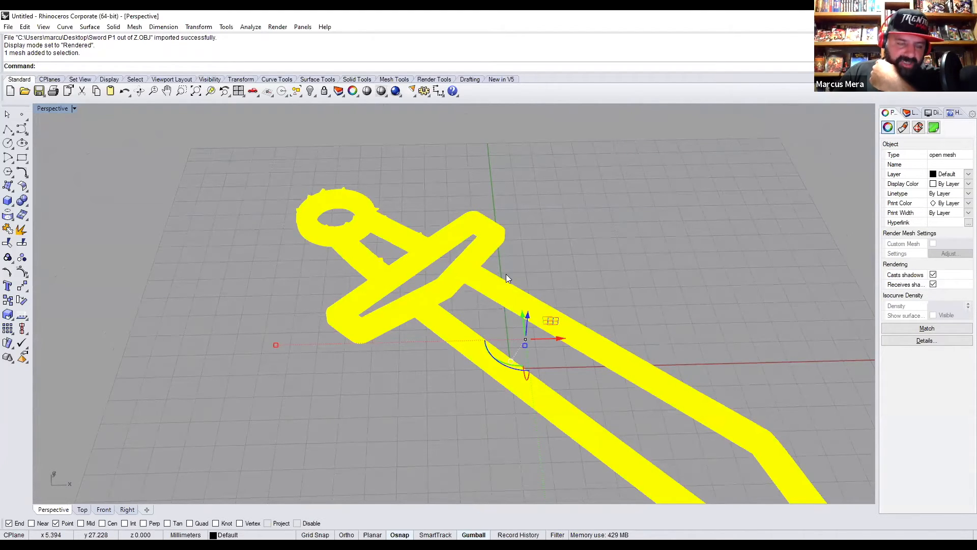
{"action": "scroll", "coordinate": [505, 308], "scroll_direction": "up", "scroll_amount": 7}
{"action": "left_click", "coordinate": [590, 278]}
{"action": "right_click_drag", "start_coordinate": [590, 277], "coordinate": [542, 305]}
{"action": "left_click", "coordinate": [541, 306]}
{"action": "scroll", "coordinate": [391, 370], "scroll_direction": "up", "scroll_amount": 5}
{"action": "scroll", "coordinate": [392, 371], "scroll_direction": "up", "scroll_amount": 3}
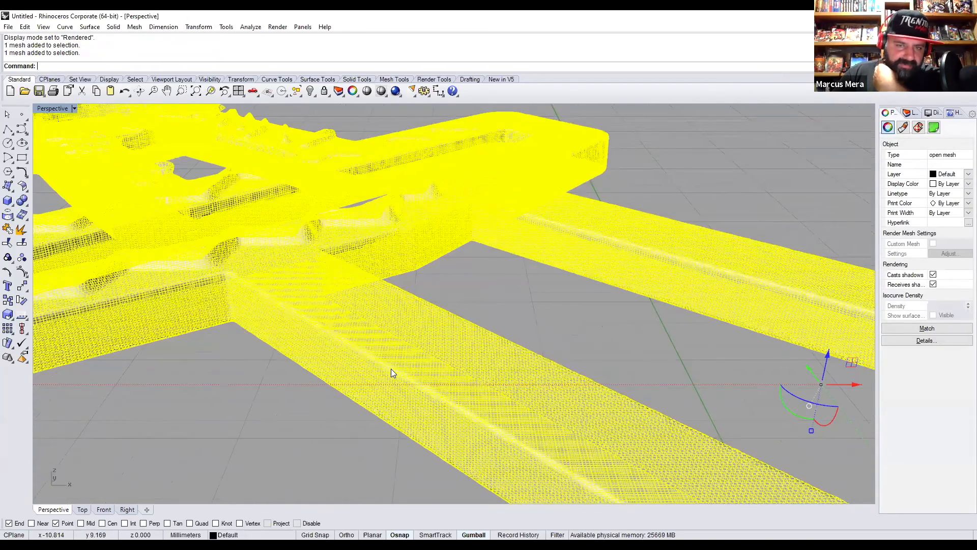
{"action": "scroll", "coordinate": [391, 369], "scroll_direction": "up", "scroll_amount": 5}
{"action": "scroll", "coordinate": [391, 387], "scroll_direction": "down", "scroll_amount": 10}
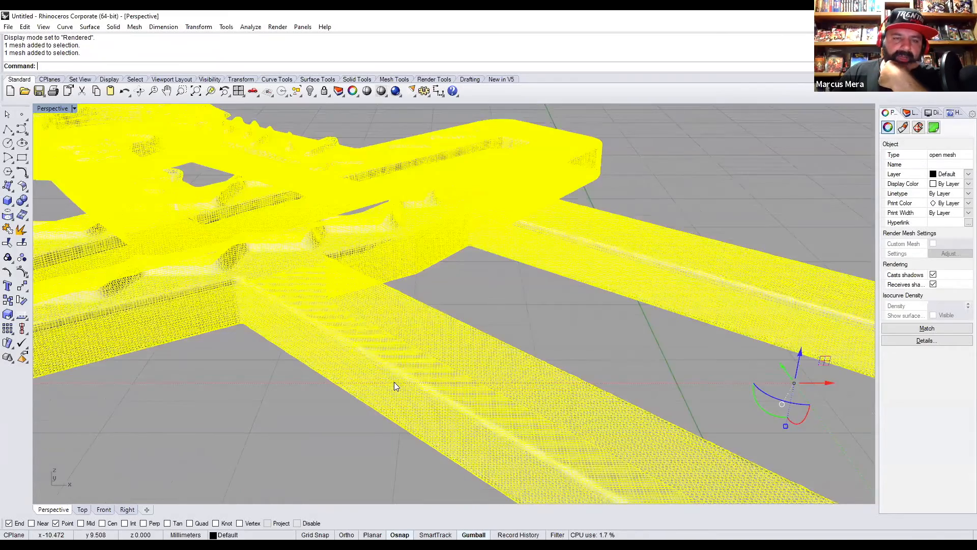
{"action": "left_click", "coordinate": [427, 335]}
{"action": "left_click", "coordinate": [410, 334]}
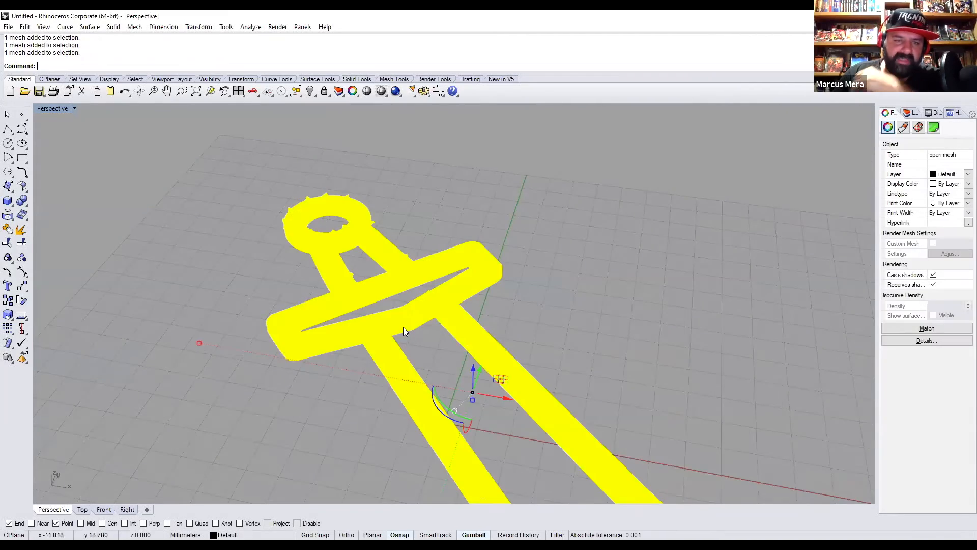
{"action": "left_click", "coordinate": [239, 310]}
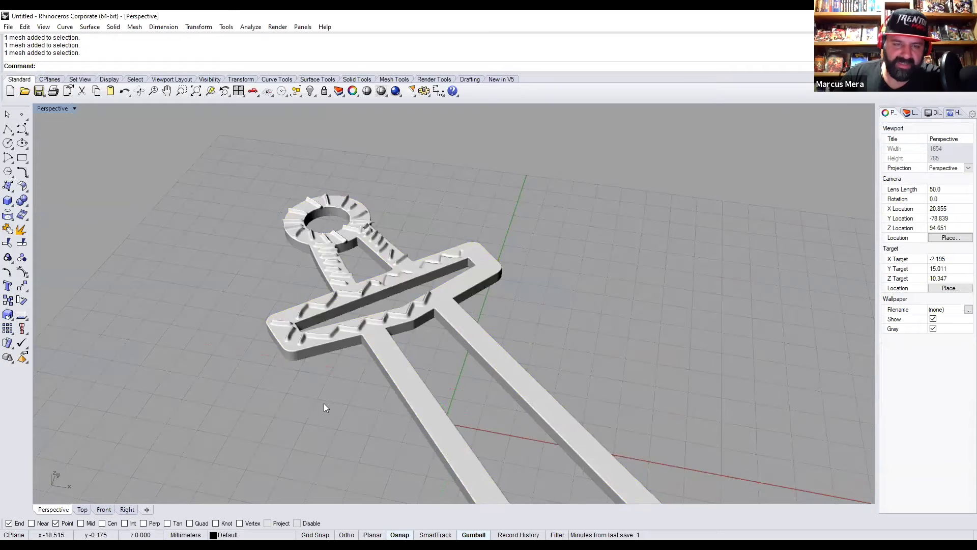
{"action": "right_click_drag", "start_coordinate": [325, 402], "coordinate": [355, 373]}
{"action": "scroll", "coordinate": [358, 375], "scroll_direction": "up", "scroll_amount": 6}
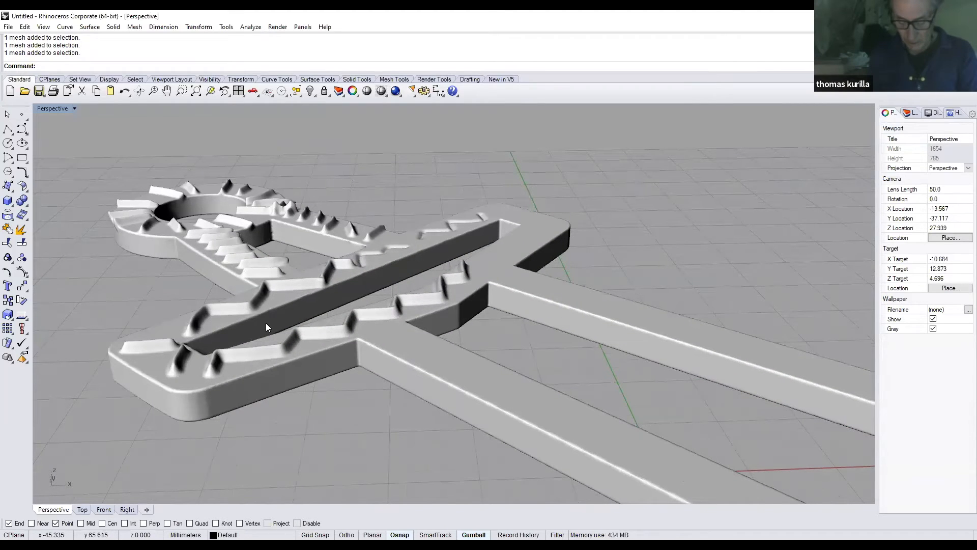
{"action": "left_click", "coordinate": [286, 343]}
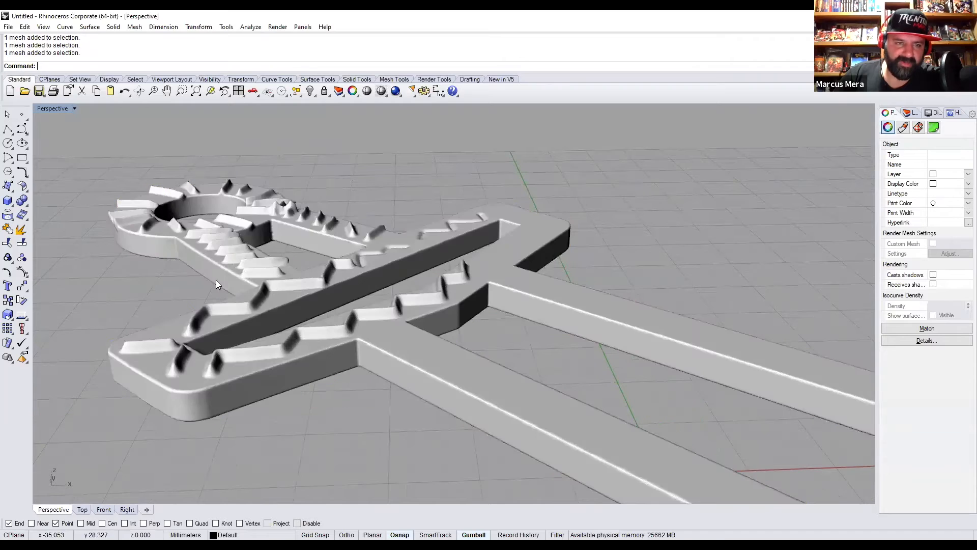
{"action": "key", "text": "Escape"}
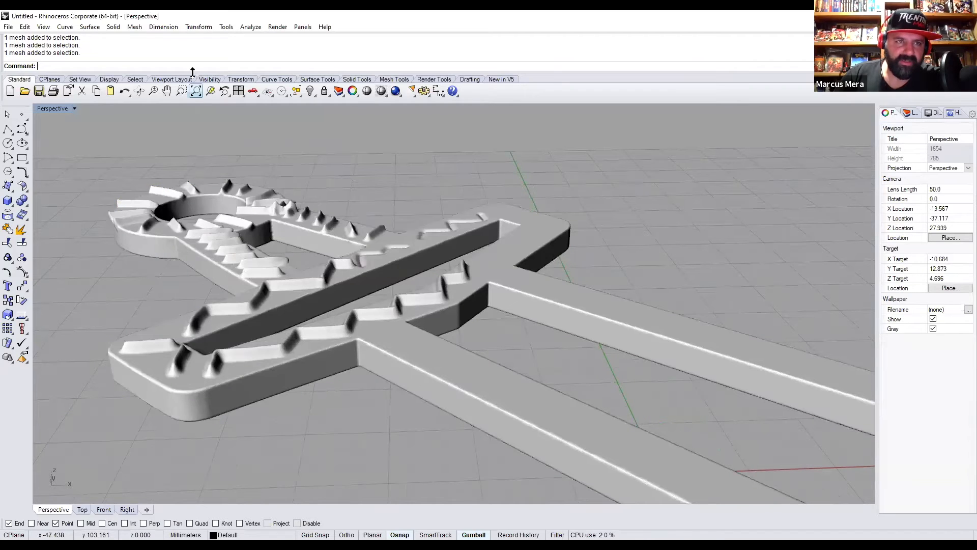
Offset the sword mesh by 0.08 mm with Offset Mesh, using Flip All and the Solid option.
{"action": "left_click", "coordinate": [133, 28]}
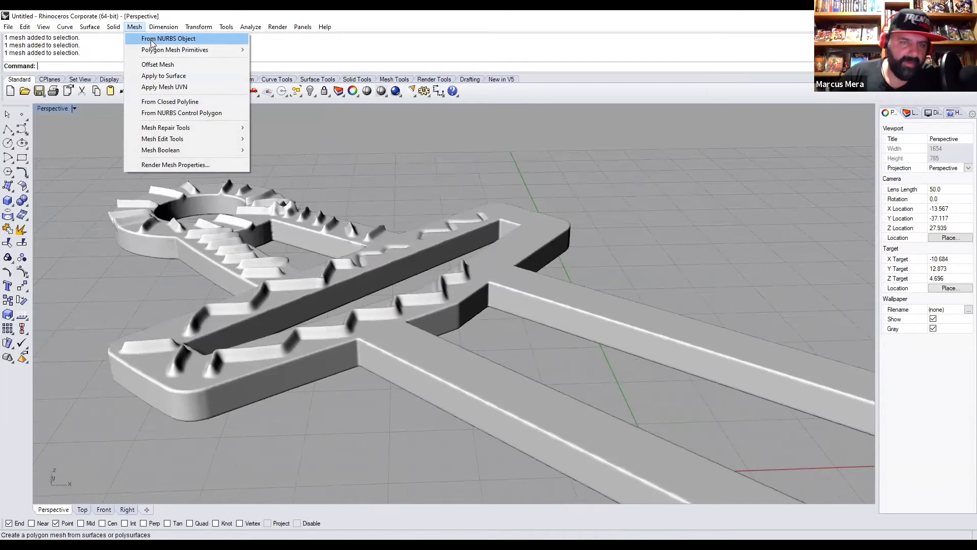
{"action": "mouse_move", "coordinate": [251, 27]}
{"action": "left_click", "coordinate": [405, 376]}
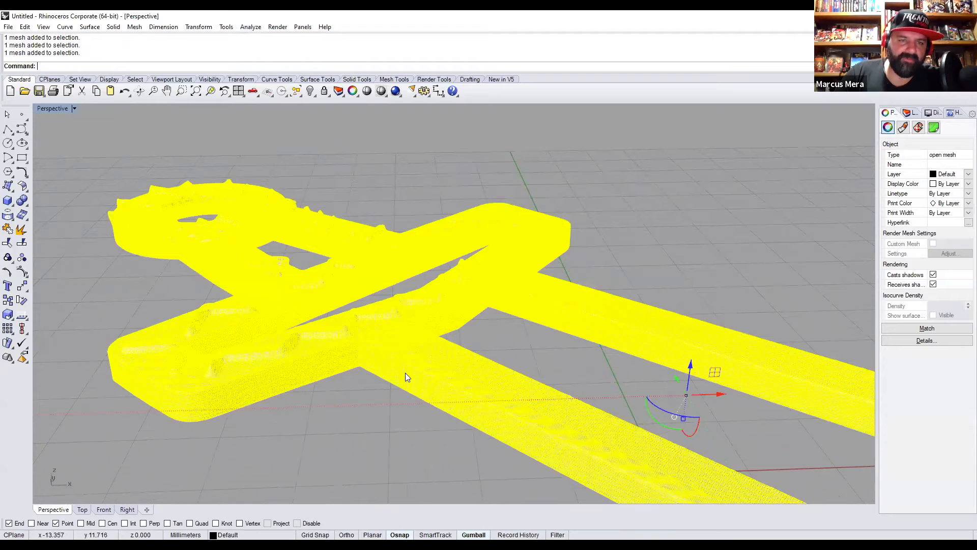
{"action": "left_click", "coordinate": [135, 27]}
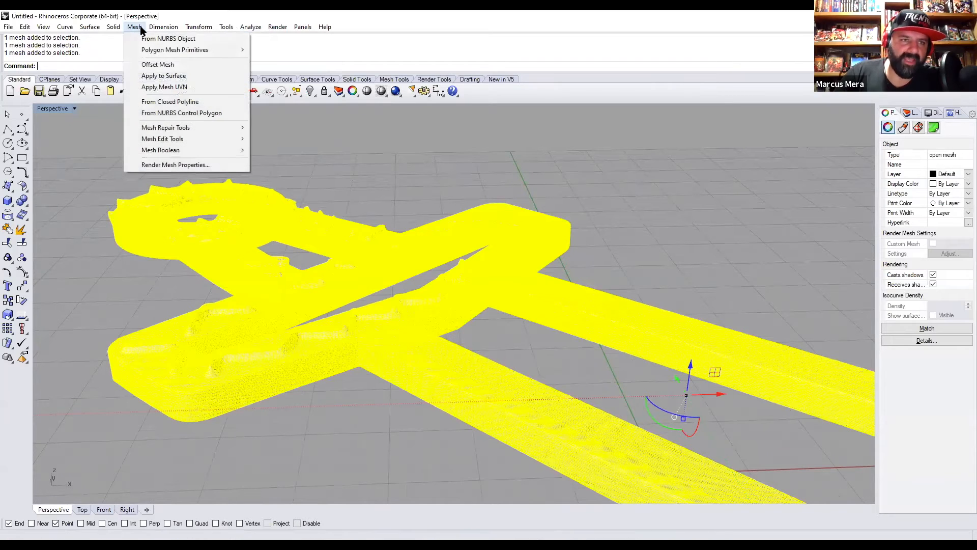
{"action": "left_click", "coordinate": [151, 66]}
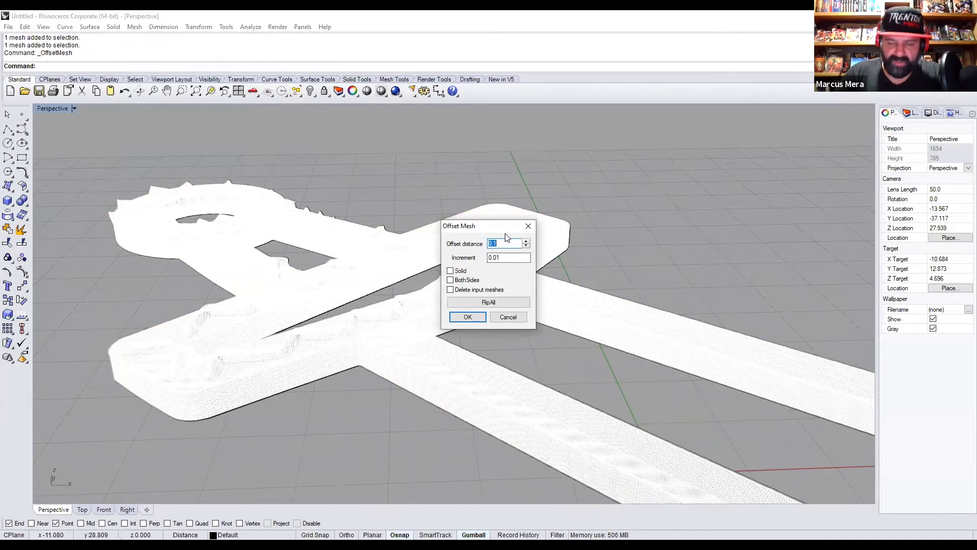
{"action": "key", "text": "Right"}
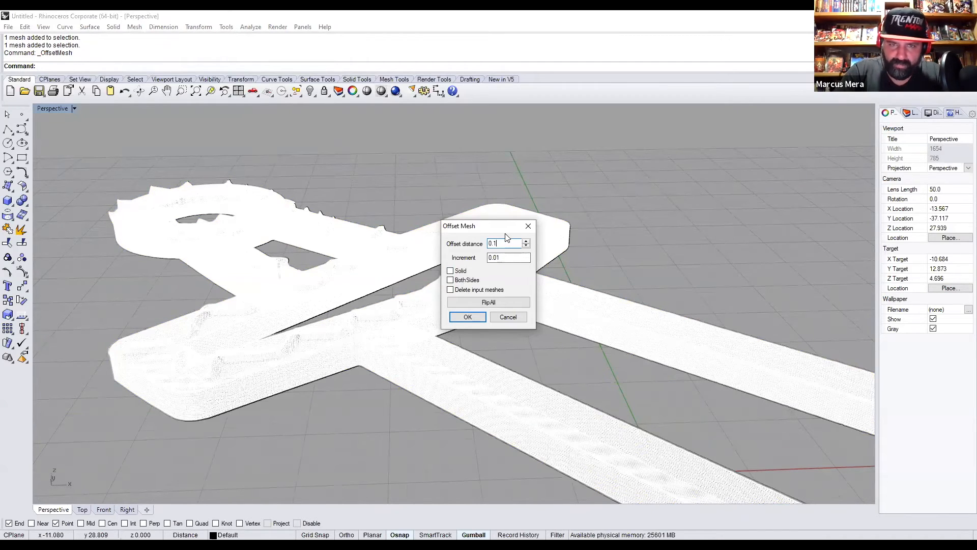
{"action": "key", "text": "BackSpace"}
{"action": "type", "text": "08"}
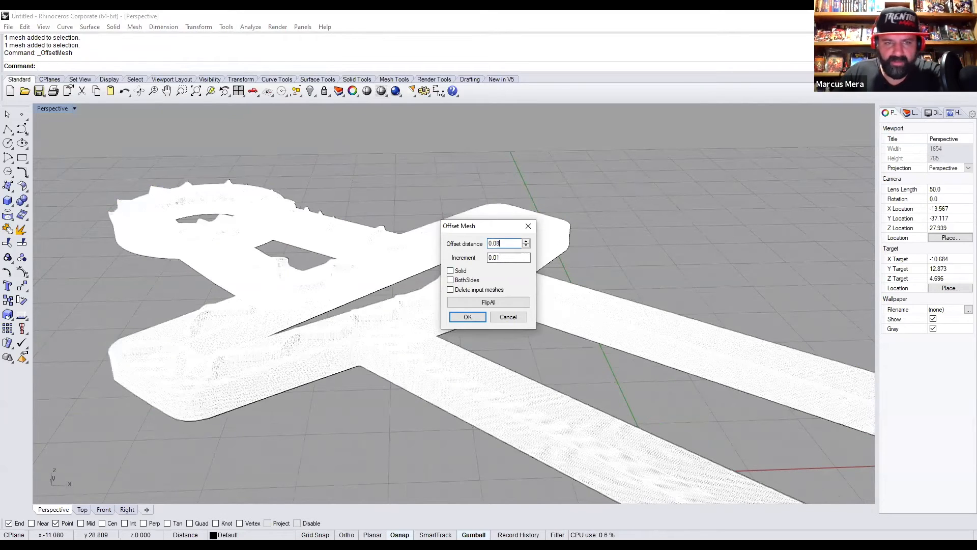
{"action": "left_click", "coordinate": [467, 300]}
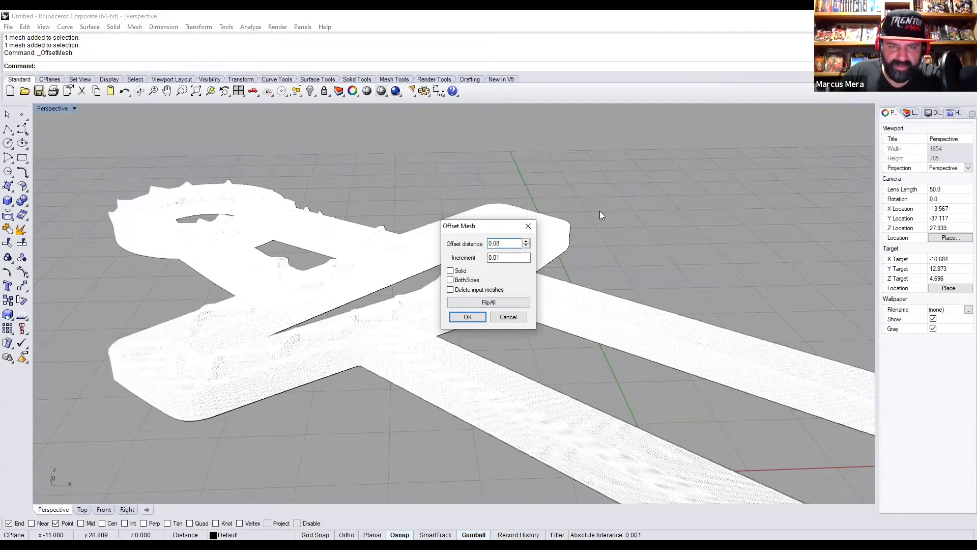
{"action": "right_click_drag", "start_coordinate": [361, 330], "coordinate": [506, 369]}
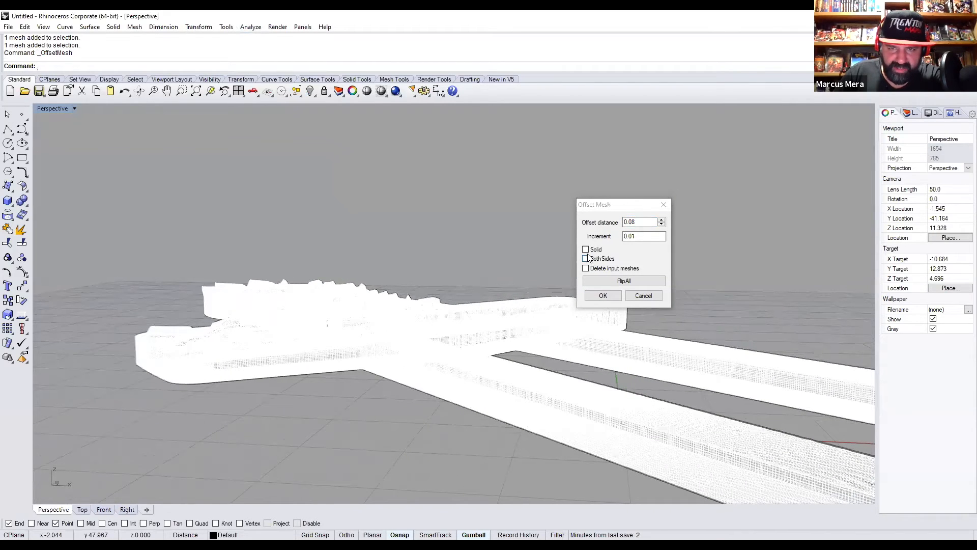
{"action": "left_click", "coordinate": [593, 277]}
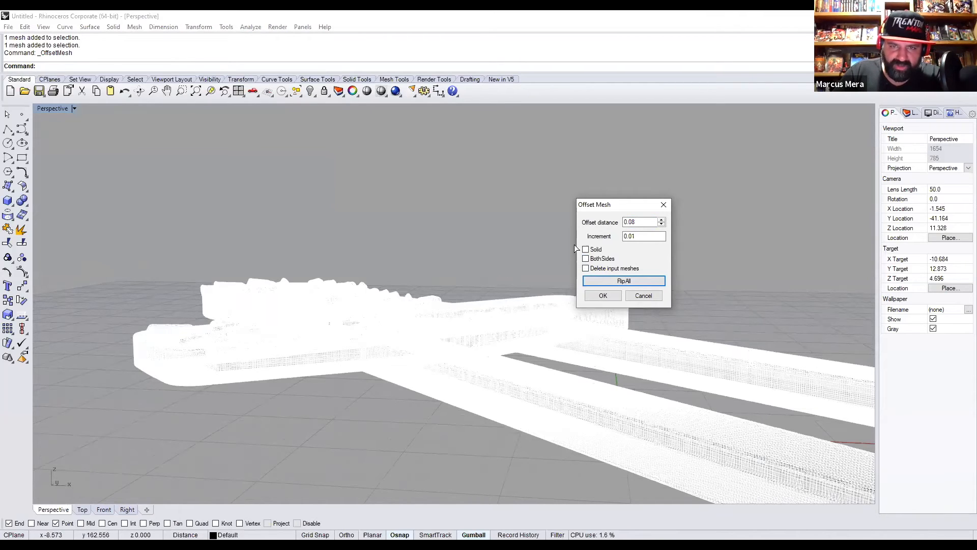
{"action": "left_click", "coordinate": [586, 249]}
{"action": "left_click", "coordinate": [604, 300]}
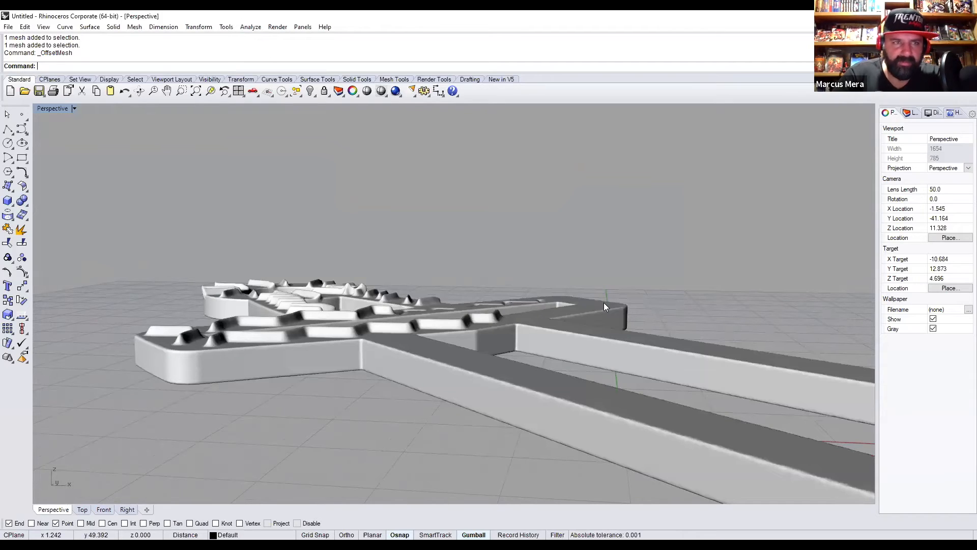
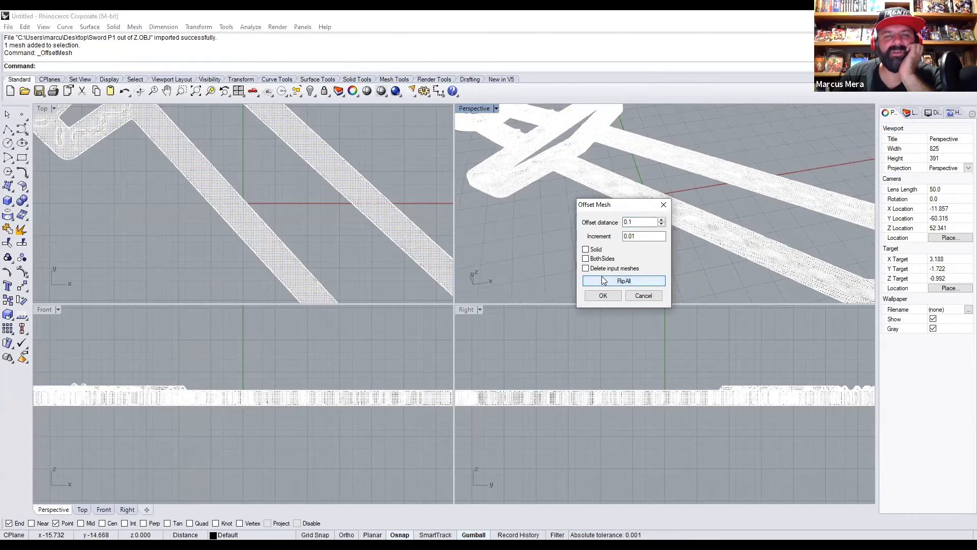
Offset the sword mesh by 0.1 mm with the Solid option and set the Perspective viewport to Rendered display.
{"action": "left_click", "coordinate": [586, 249]}
{"action": "left_click", "coordinate": [606, 295]}
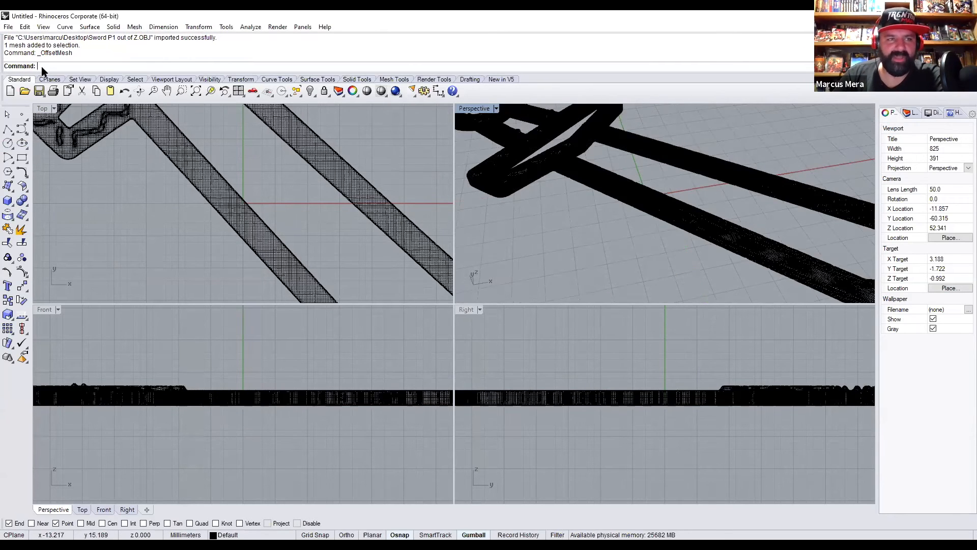
{"action": "left_click", "coordinate": [482, 108]}
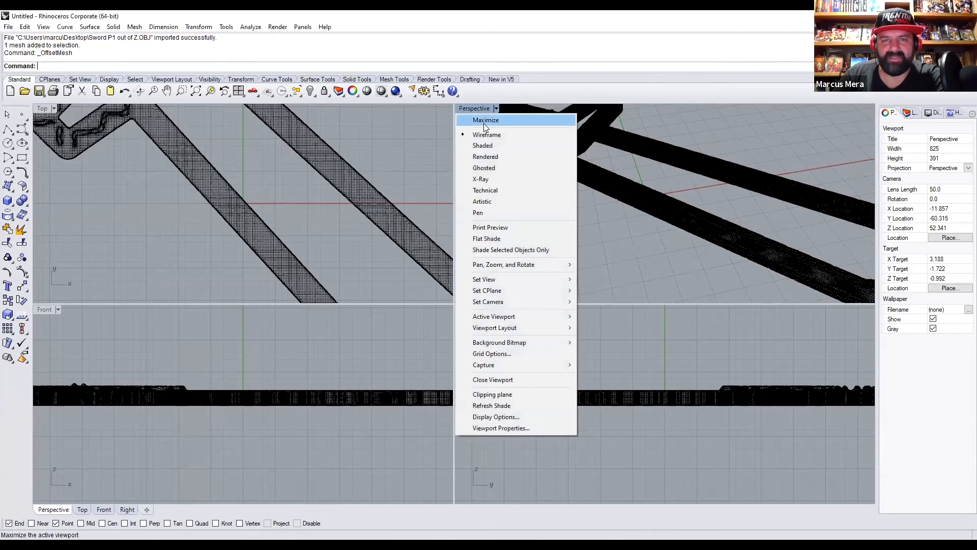
{"action": "left_click", "coordinate": [485, 156]}
Maximize the Perspective viewport on the guard and compare the sword with and without the offset by undoing and redoing it.
{"action": "right_click_drag", "start_coordinate": [577, 203], "coordinate": [636, 241], "text": "shift"}
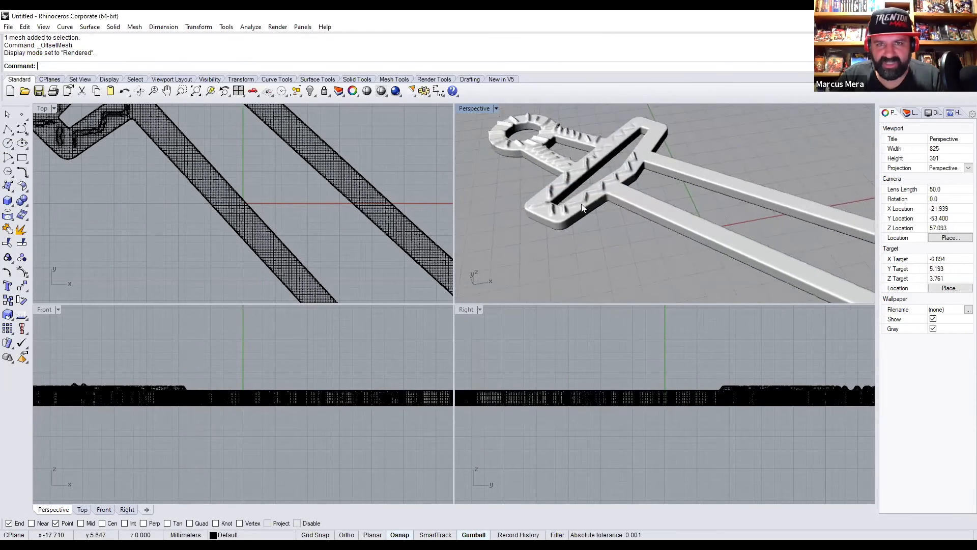
{"action": "scroll", "coordinate": [566, 183], "scroll_direction": "up", "scroll_amount": 12}
{"action": "right_click_drag", "start_coordinate": [658, 274], "coordinate": [675, 196], "text": "shift"}
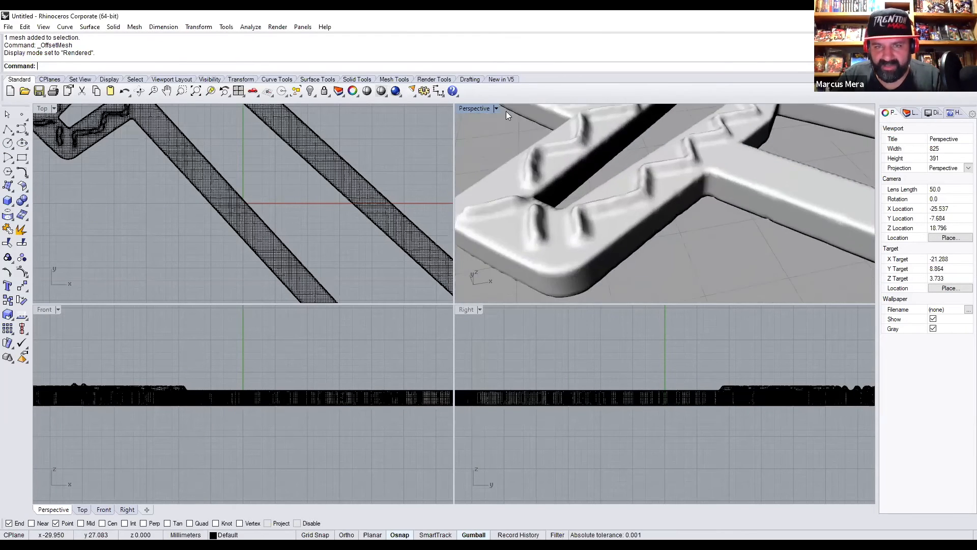
{"action": "double_click", "coordinate": [468, 109]}
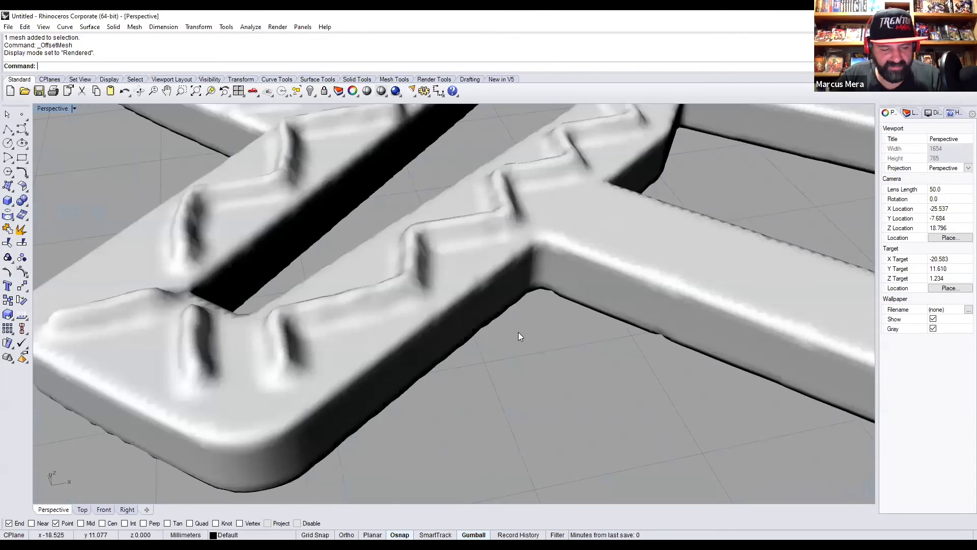
{"action": "key", "text": "ctrl+z"}
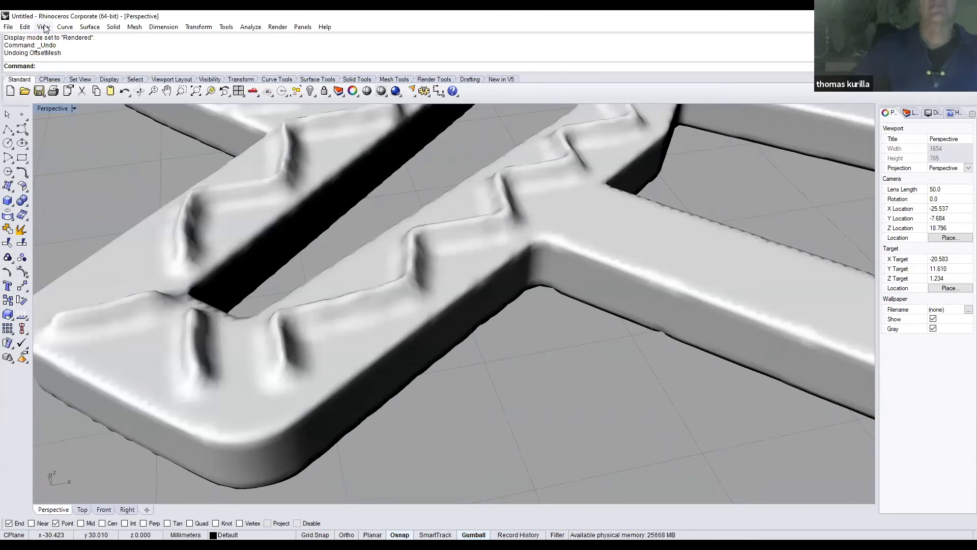
{"action": "right_click", "coordinate": [124, 92]}
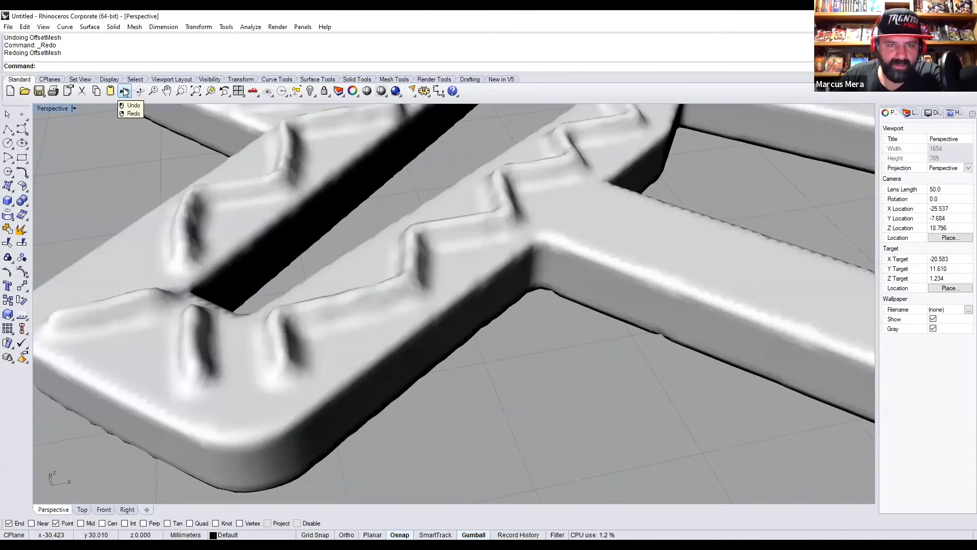
Toggle the mesh offset off and on repeatedly to compare the thickness and grooves around the sword's guard.
{"action": "left_click", "coordinate": [125, 91]}
{"action": "right_click", "coordinate": [125, 92]}
{"action": "left_click", "coordinate": [125, 92]}
{"action": "right_click", "coordinate": [125, 92]}
{"action": "left_click", "coordinate": [124, 92]}
{"action": "right_click", "coordinate": [124, 92]}
{"action": "left_click", "coordinate": [124, 91]}
{"action": "right_click", "coordinate": [125, 92]}
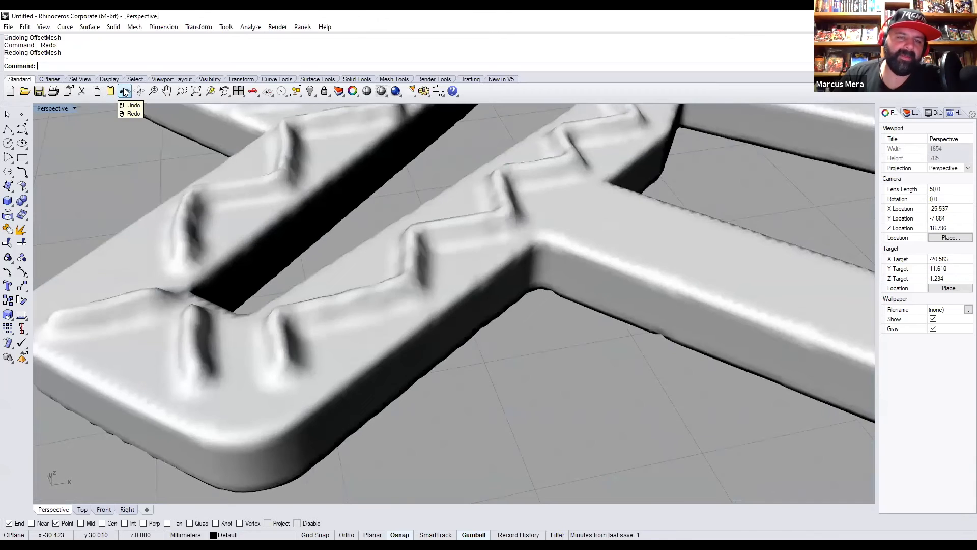
{"action": "left_click", "coordinate": [125, 92]}
{"action": "right_click", "coordinate": [125, 92]}
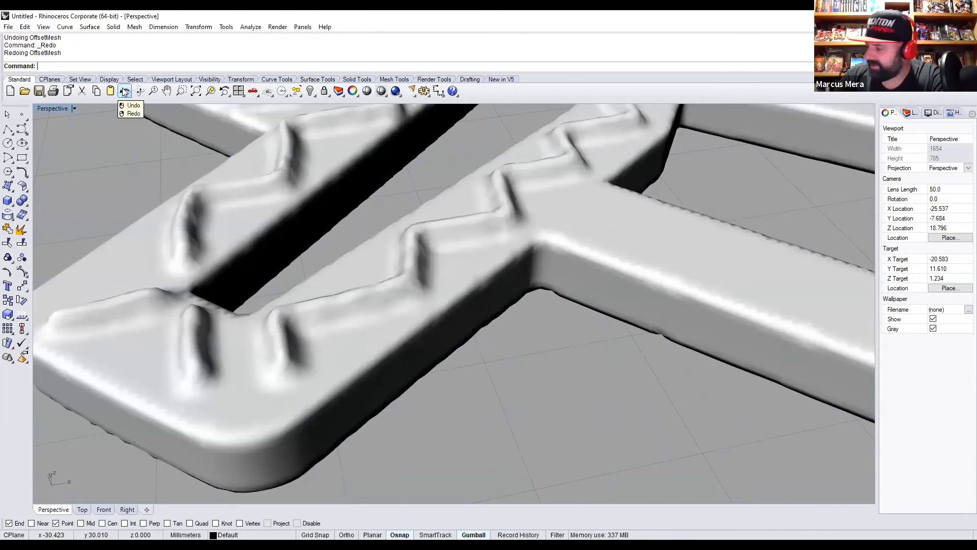
{"action": "left_click", "coordinate": [125, 92]}
{"action": "right_click", "coordinate": [125, 92]}
{"action": "left_click", "coordinate": [125, 92]}
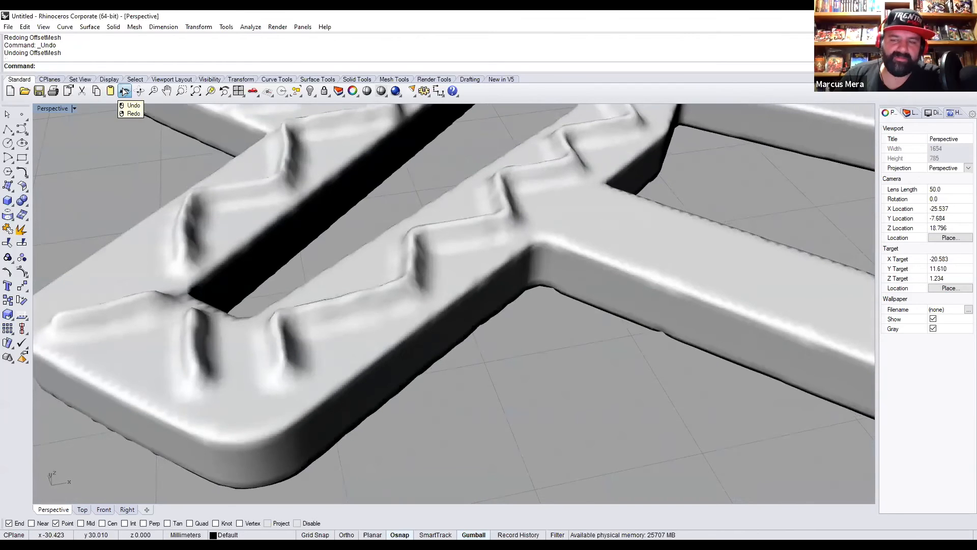
{"action": "right_click", "coordinate": [125, 92]}
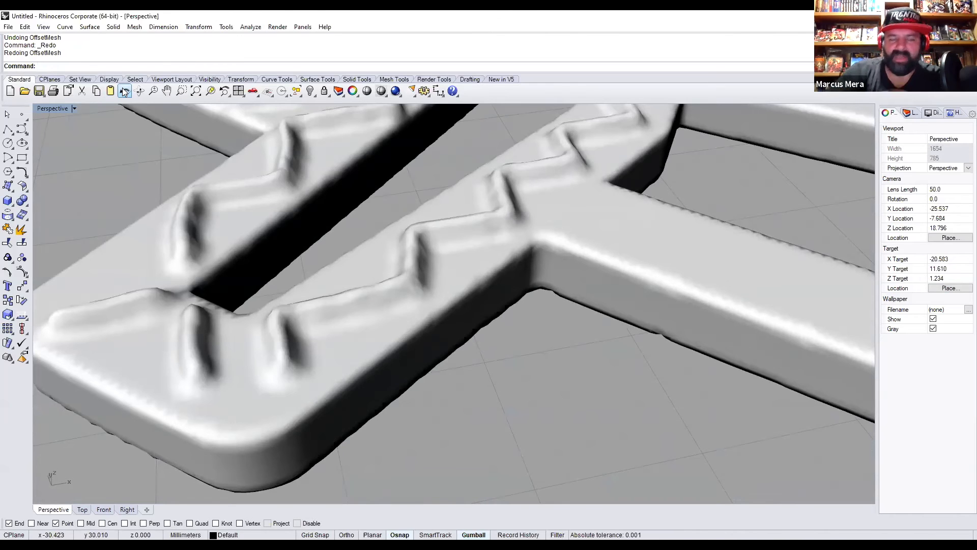
Undo the mesh offset and examine the whole sword without it in the Perspective viewport.
{"action": "left_click", "coordinate": [125, 91]}
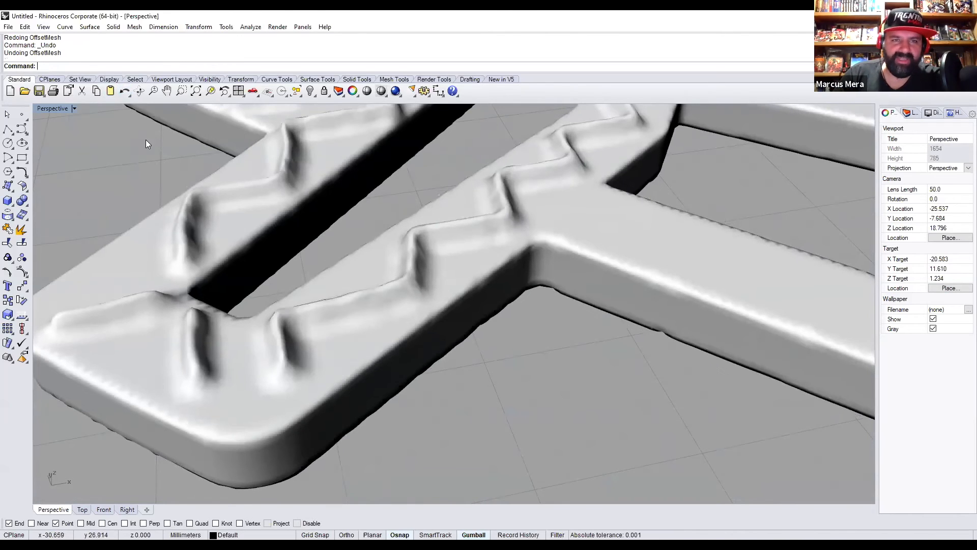
{"action": "scroll", "coordinate": [238, 285], "scroll_direction": "down", "scroll_amount": 10}
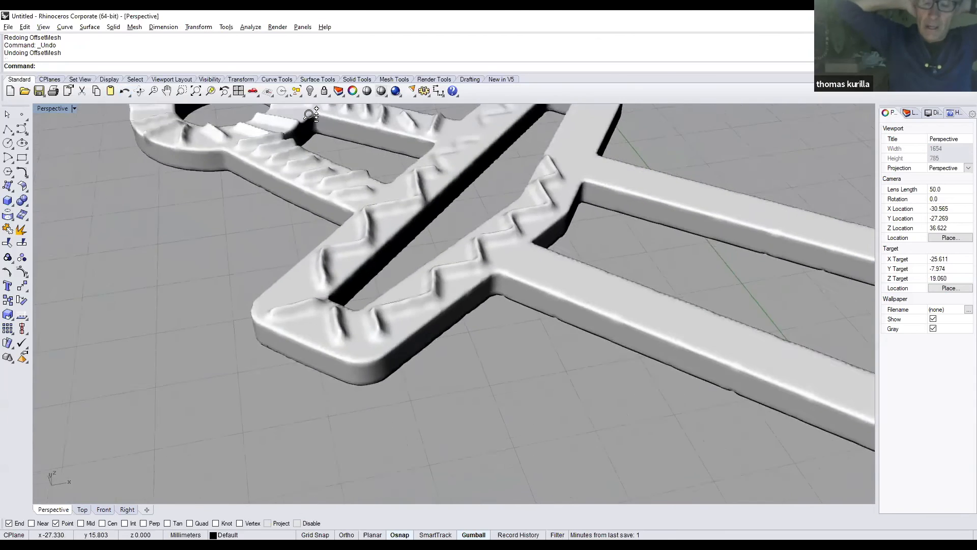
{"action": "scroll", "coordinate": [497, 370], "scroll_direction": "down", "scroll_amount": 1}
{"action": "right_click_drag", "start_coordinate": [517, 374], "coordinate": [530, 355]}
{"action": "scroll", "coordinate": [512, 359], "scroll_direction": "up", "scroll_amount": 4}
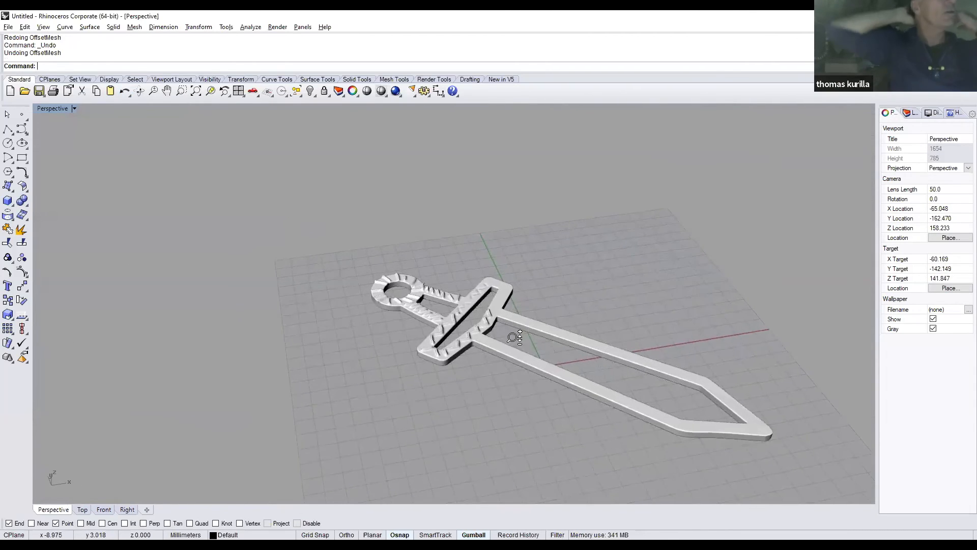
{"action": "right_click_drag", "start_coordinate": [532, 375], "coordinate": [446, 278], "text": "shift"}
{"action": "scroll", "coordinate": [457, 284], "scroll_direction": "up", "scroll_amount": 4}
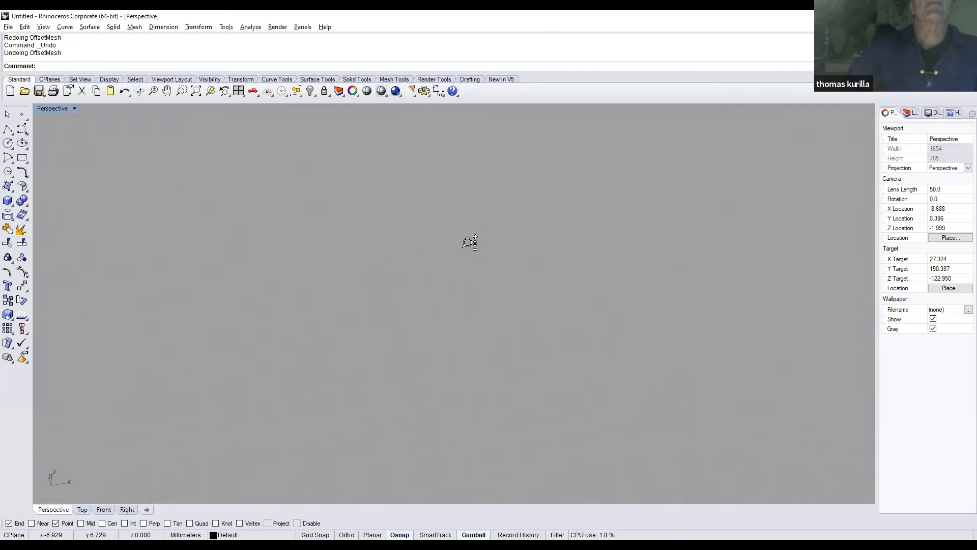
{"action": "right_click_drag", "start_coordinate": [499, 247], "coordinate": [499, 250]}
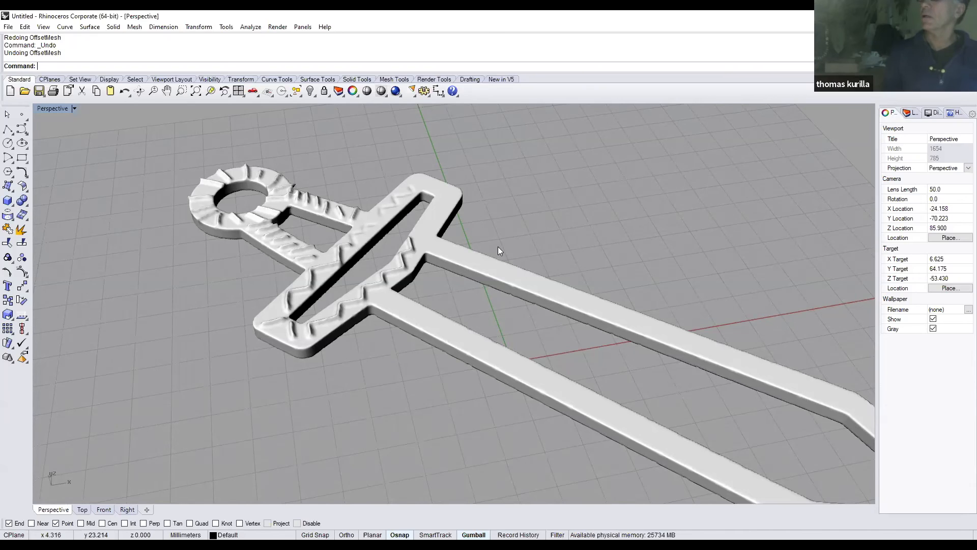
Start exporting the selected sword mesh to look over the available file formats, cancel the export and deselect the mesh.
{"action": "left_click", "coordinate": [446, 268]}
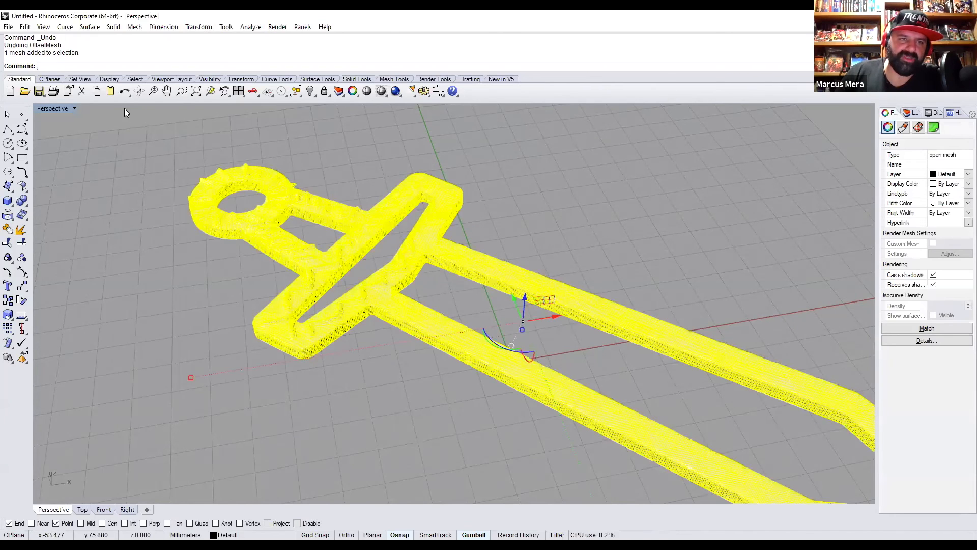
{"action": "left_click", "coordinate": [8, 27]}
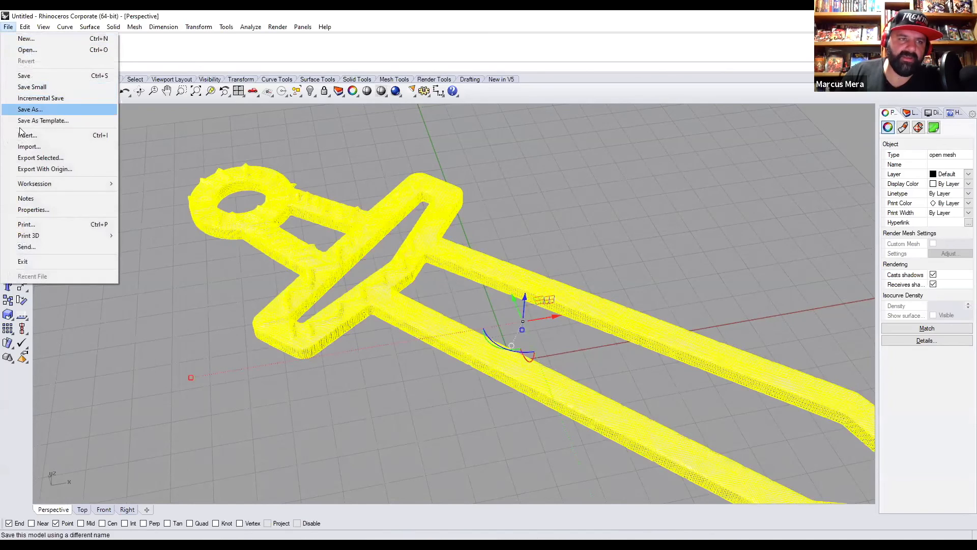
{"action": "left_click", "coordinate": [40, 158]}
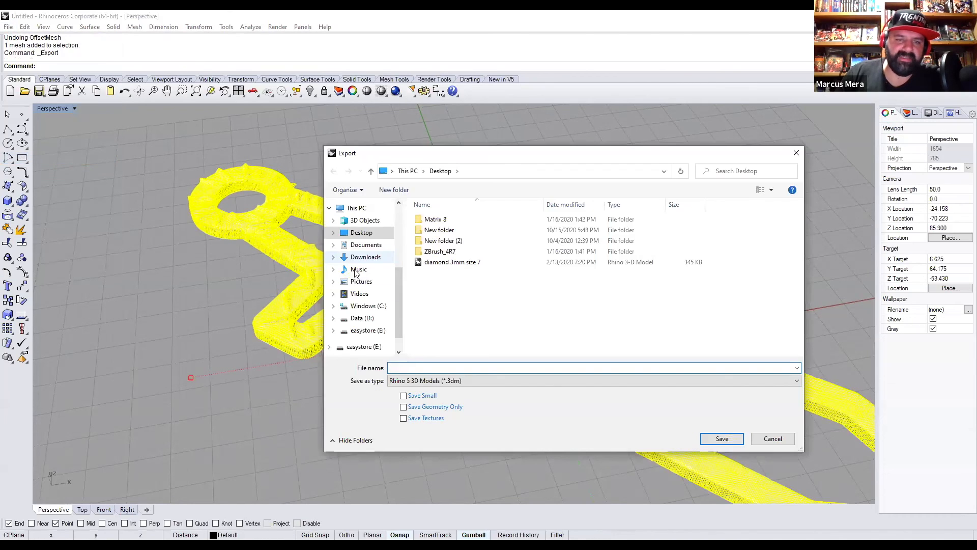
{"action": "left_click", "coordinate": [427, 379]}
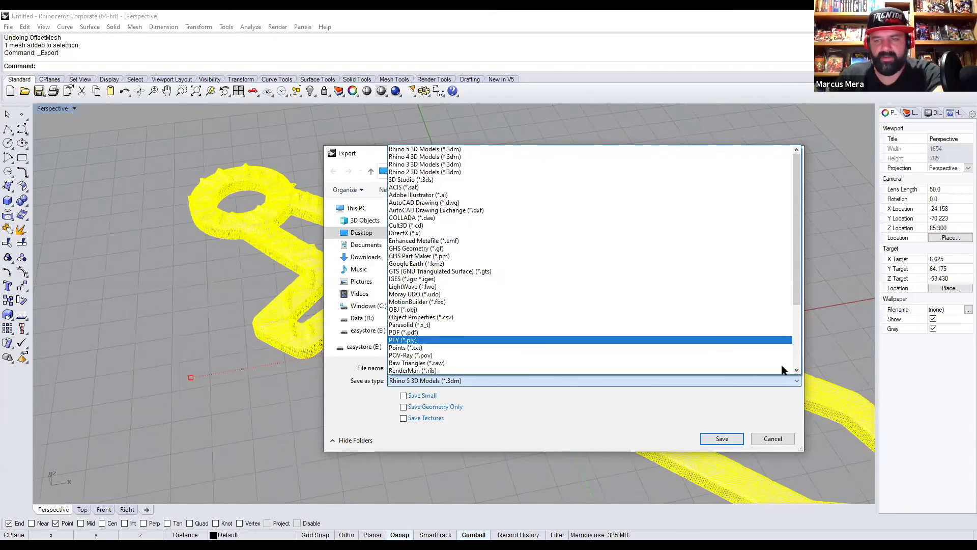
{"action": "left_click", "coordinate": [781, 442]}
{"action": "left_click", "coordinate": [782, 442]}
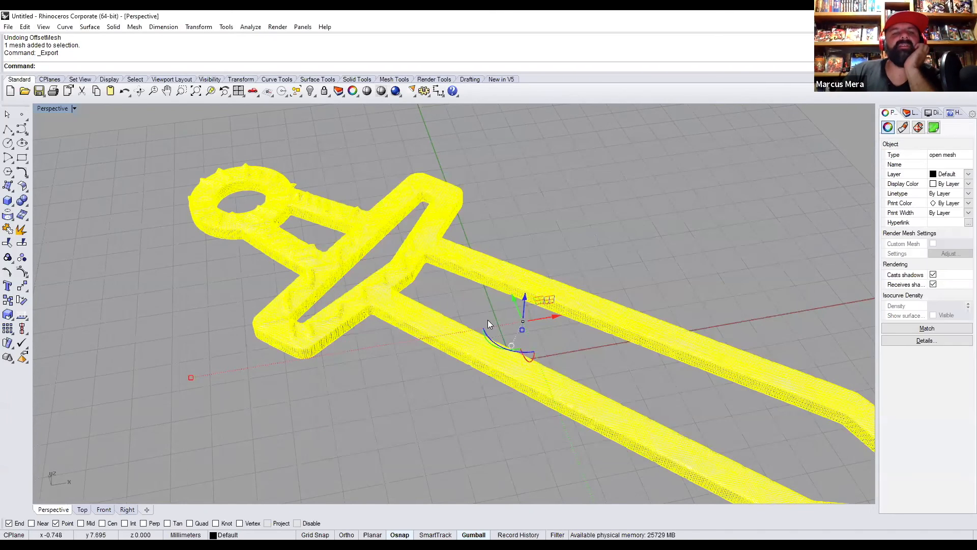
{"action": "left_click", "coordinate": [487, 320]}
Fit the selected sword mesh in the Perspective view, deselect it, and look at its guard and blade from a low angle.
{"action": "scroll", "coordinate": [358, 287], "scroll_direction": "up", "scroll_amount": 3}
{"action": "right_click_drag", "start_coordinate": [358, 289], "coordinate": [244, 105]}
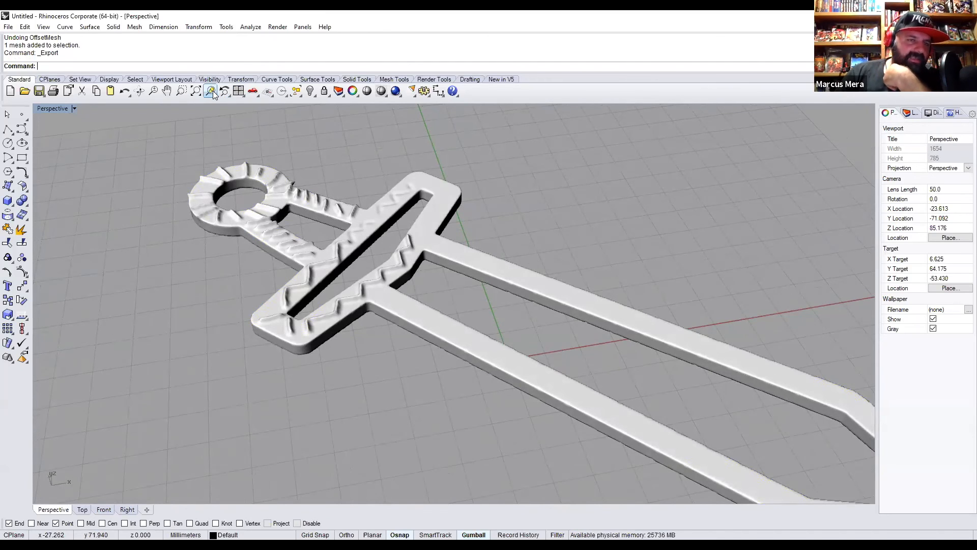
{"action": "left_click", "coordinate": [212, 91]}
{"action": "key", "text": "ctrl+a"}
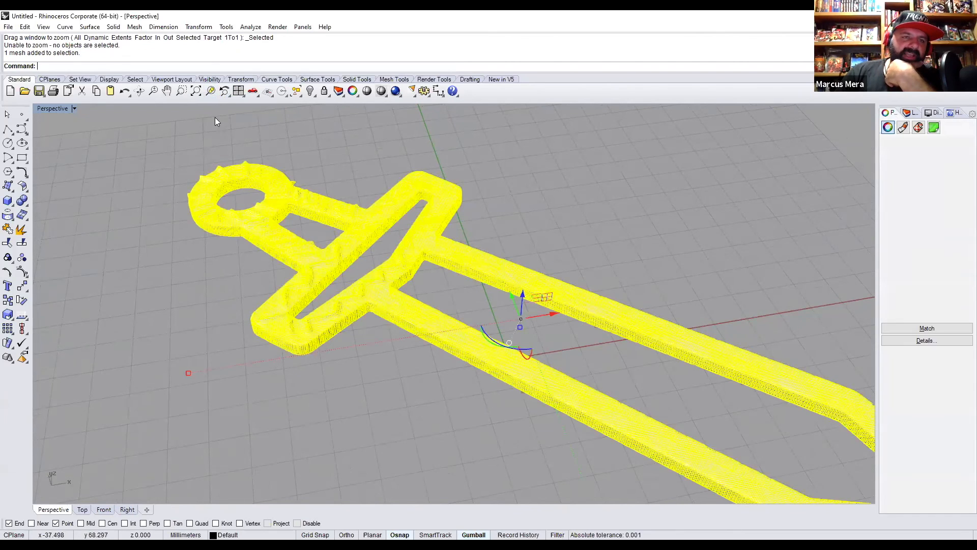
{"action": "left_click", "coordinate": [212, 96]}
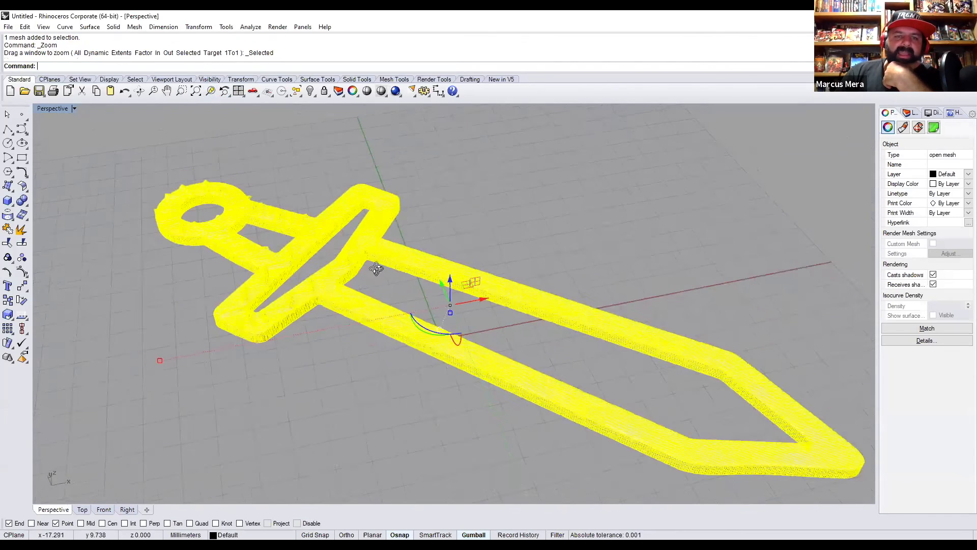
{"action": "right_click_drag", "start_coordinate": [404, 267], "coordinate": [325, 320]}
{"action": "left_click", "coordinate": [397, 297]}
{"action": "scroll", "coordinate": [326, 320], "scroll_direction": "up", "scroll_amount": 4}
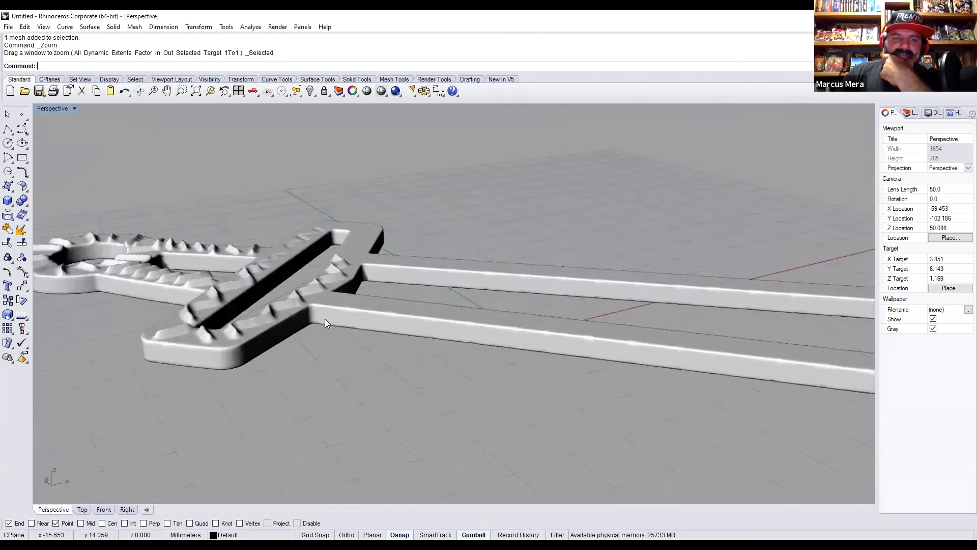
{"action": "scroll", "coordinate": [326, 320], "scroll_direction": "down", "scroll_amount": 2}
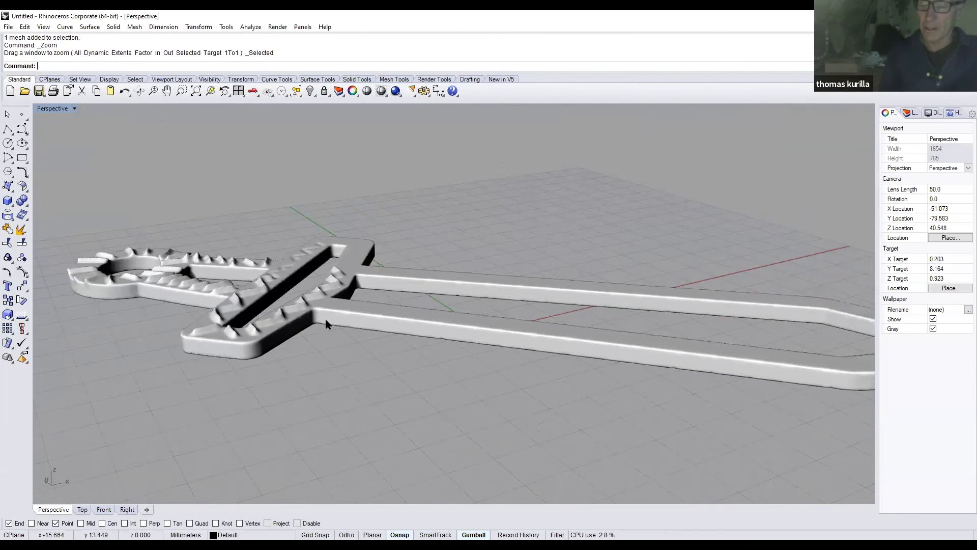
Examine the sword mesh's polygons, then its carved guard and side walls from above and from low angles on both sides.
{"action": "left_click", "coordinate": [325, 319]}
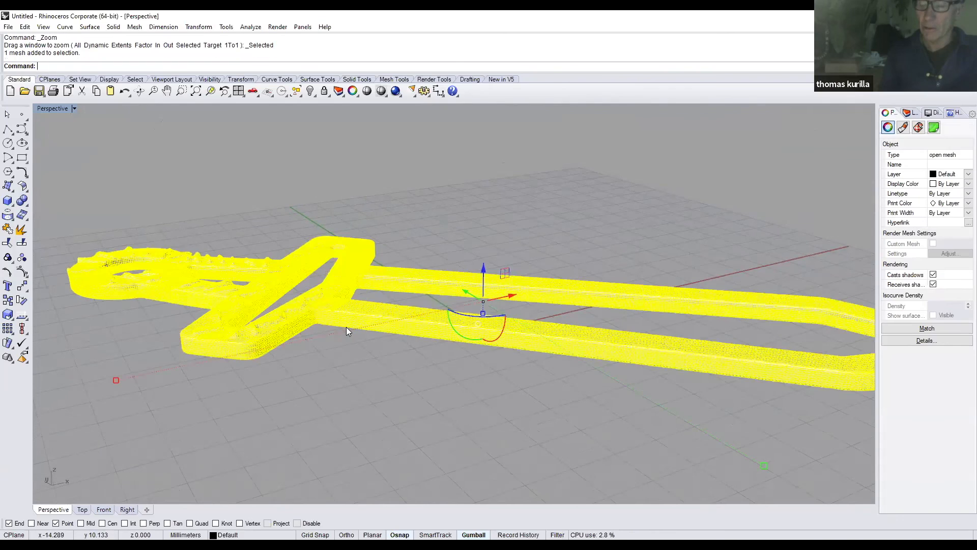
{"action": "right_click_drag", "start_coordinate": [346, 330], "coordinate": [365, 341]}
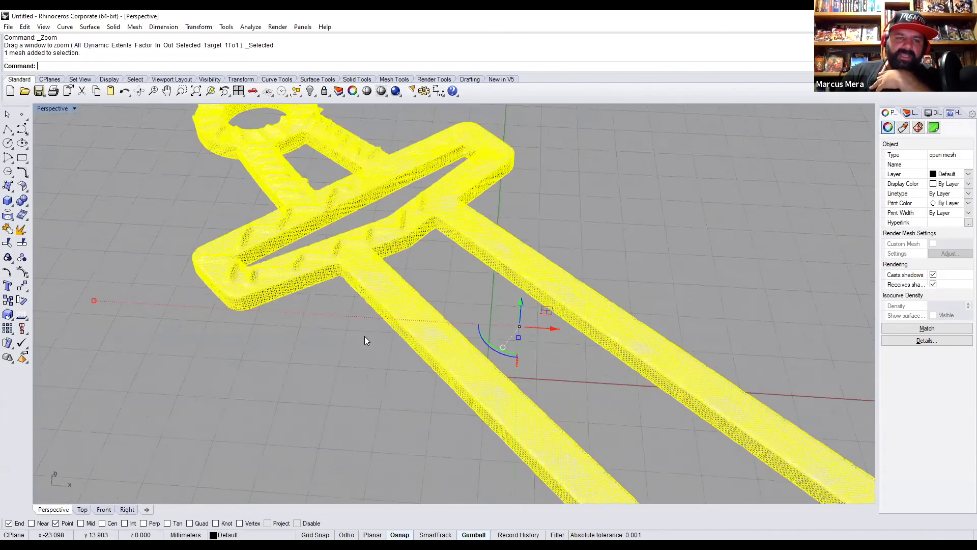
{"action": "scroll", "coordinate": [364, 337], "scroll_direction": "up", "scroll_amount": 4}
{"action": "left_click", "coordinate": [364, 336]}
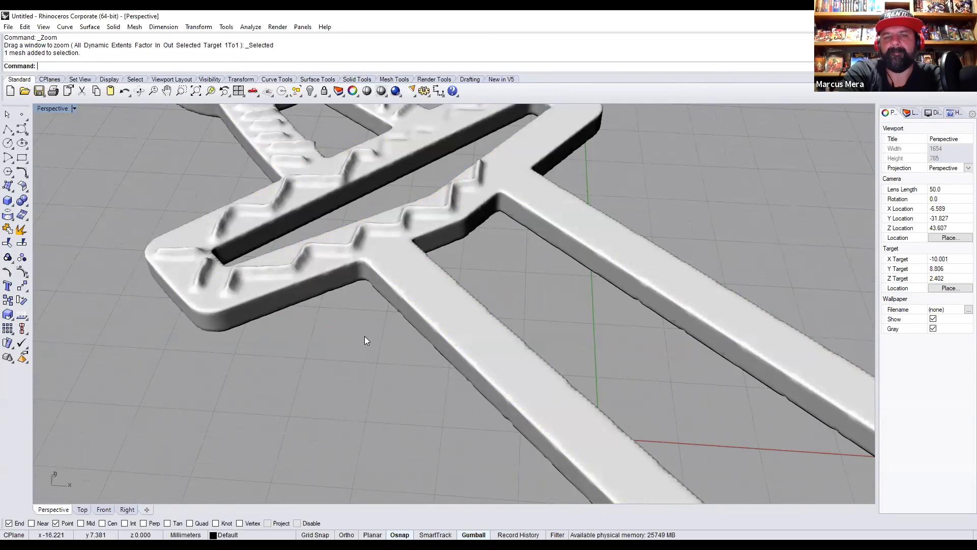
{"action": "left_click", "coordinate": [444, 95]}
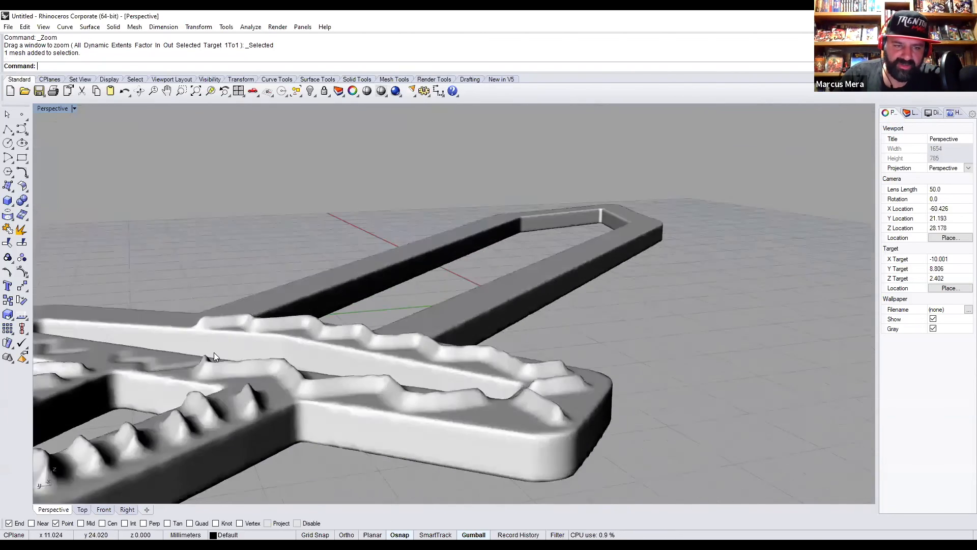
{"action": "right_click_drag", "start_coordinate": [161, 411], "coordinate": [460, 418]}
{"action": "scroll", "coordinate": [460, 413], "scroll_direction": "up", "scroll_amount": 4}
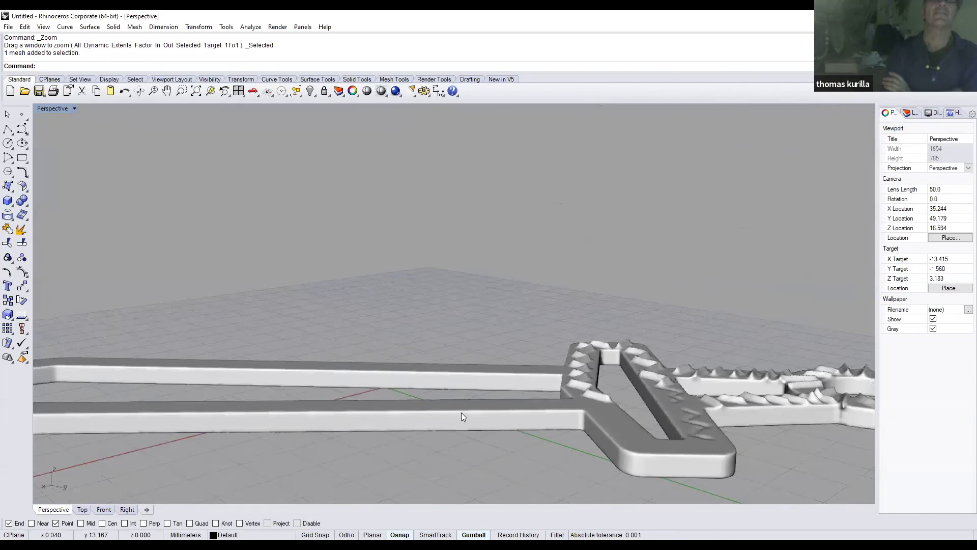
{"action": "scroll", "coordinate": [462, 412], "scroll_direction": "down", "scroll_amount": 6}
{"action": "right_click_drag", "start_coordinate": [461, 413], "coordinate": [230, 444]}
{"action": "scroll", "coordinate": [445, 365], "scroll_direction": "up", "scroll_amount": 5}
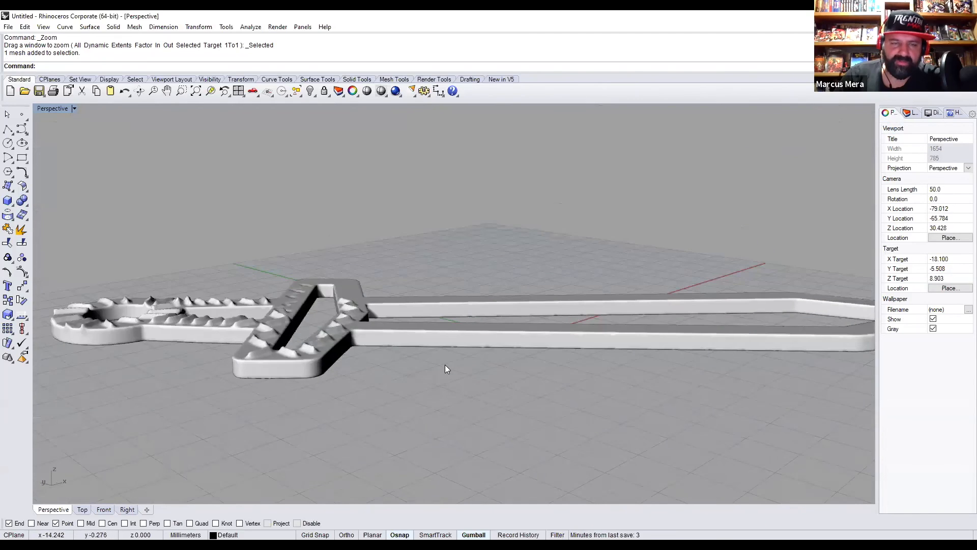